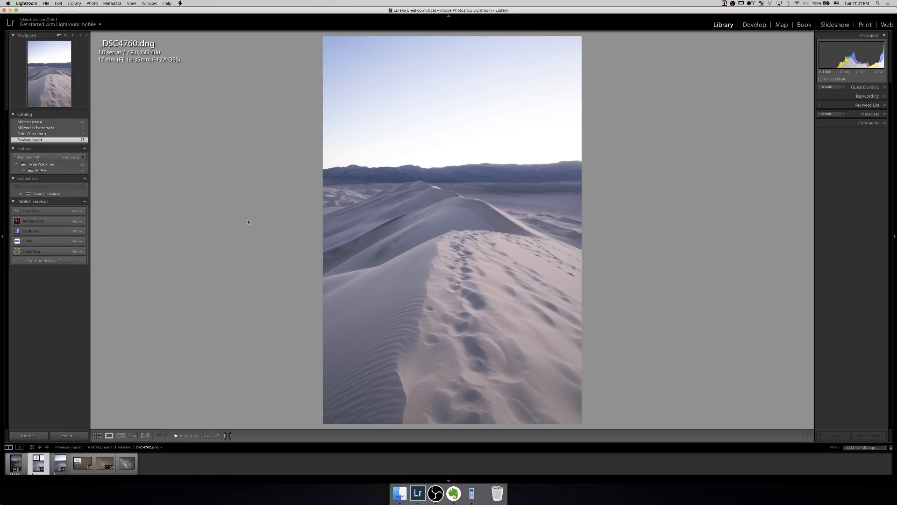
Step: Restore the _DSC4760.dng dune photo to its Import history state and compare it with _DSC4763.dng
key("Right")
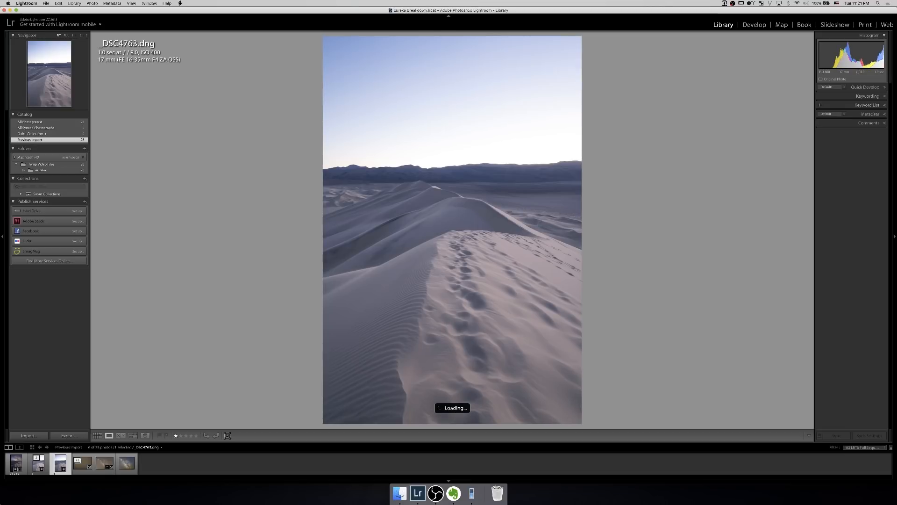
key("Left")
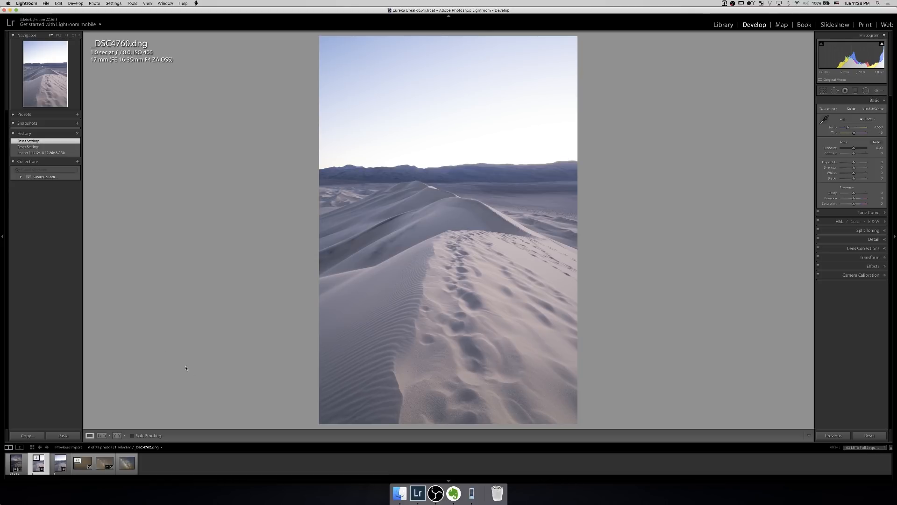
left_click(32, 153)
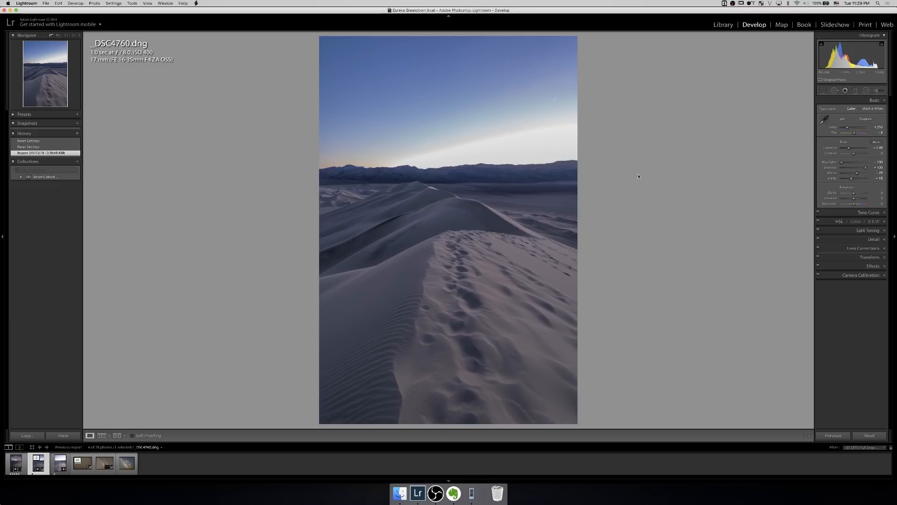
key("Right")
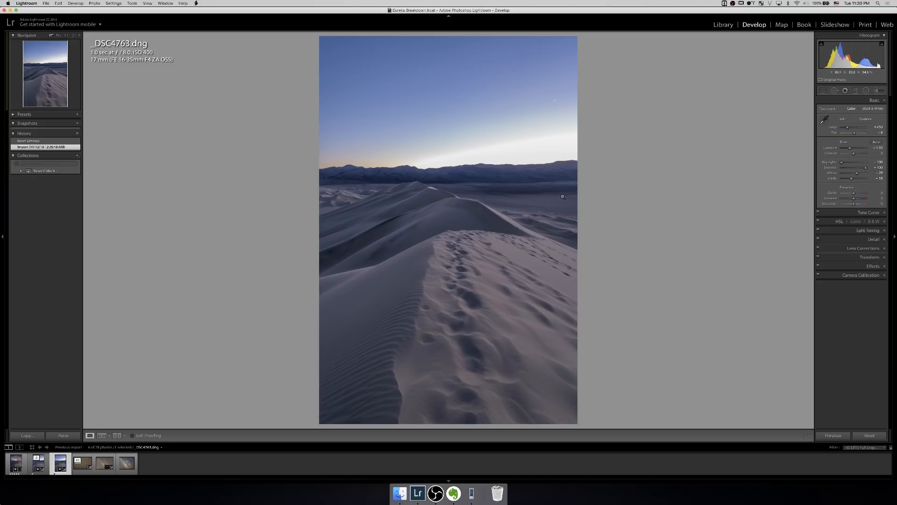
Step: Select both dune photos, _DSC4763 and _DSC4760, together in the library grid and sync their develop settings
key("g")
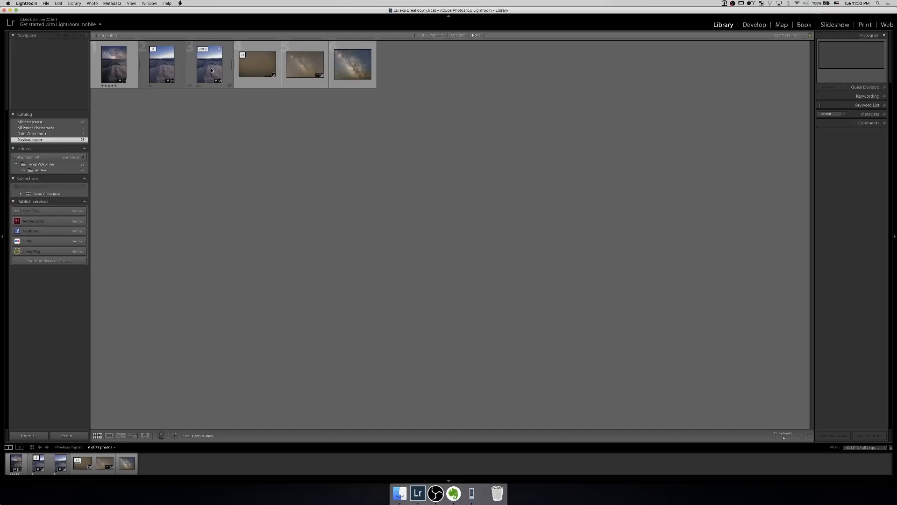
left_click(211, 71)
key("d")
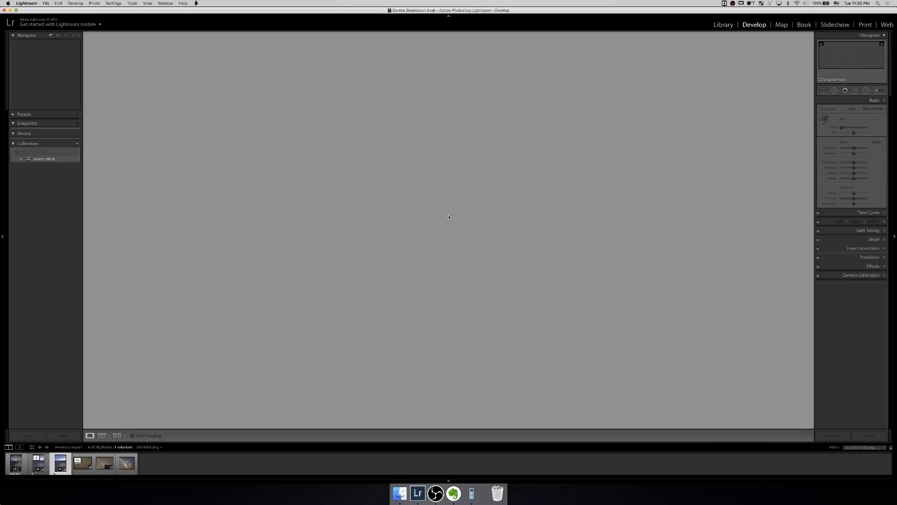
key("g")
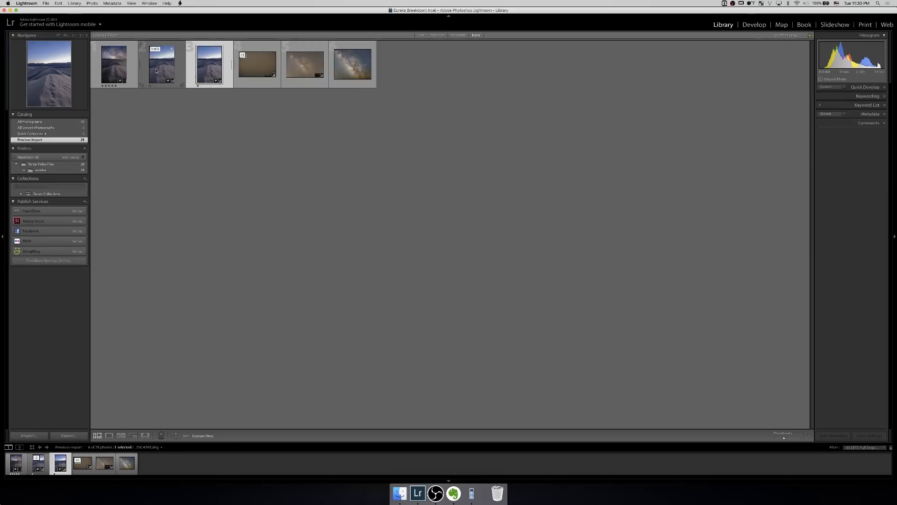
left_click(156, 71, "shift")
left_click(869, 435)
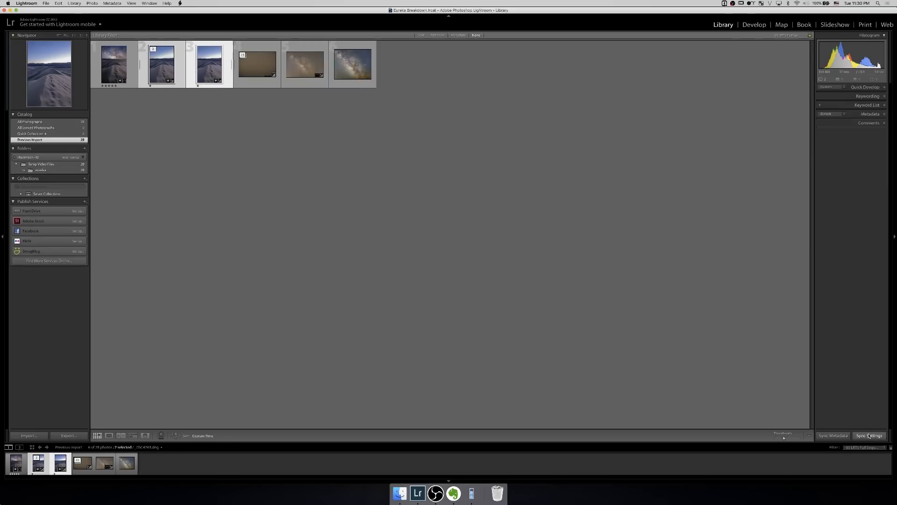
key("Return")
Step: Locate the Match Total Exposures command among the develop settings commands for the two selected dune photos
left_click(113, 3)
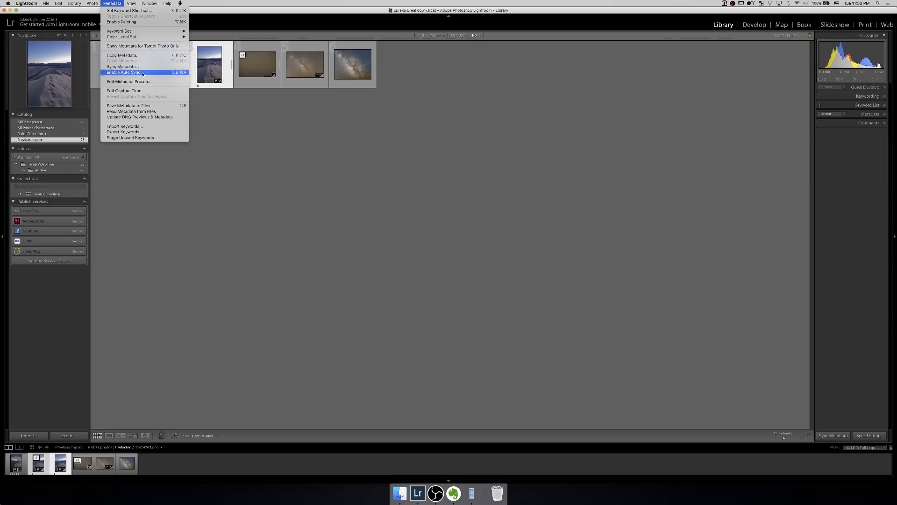
mouse_move(92, 3)
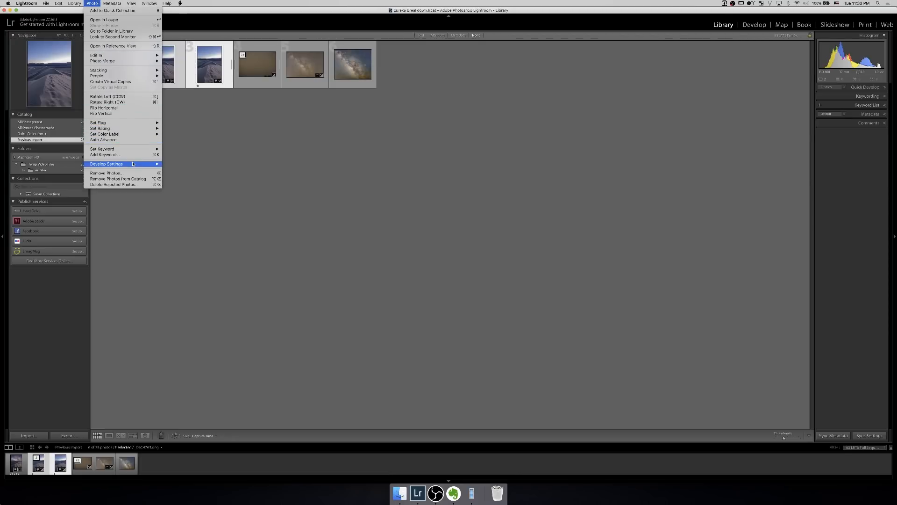
mouse_move(145, 164)
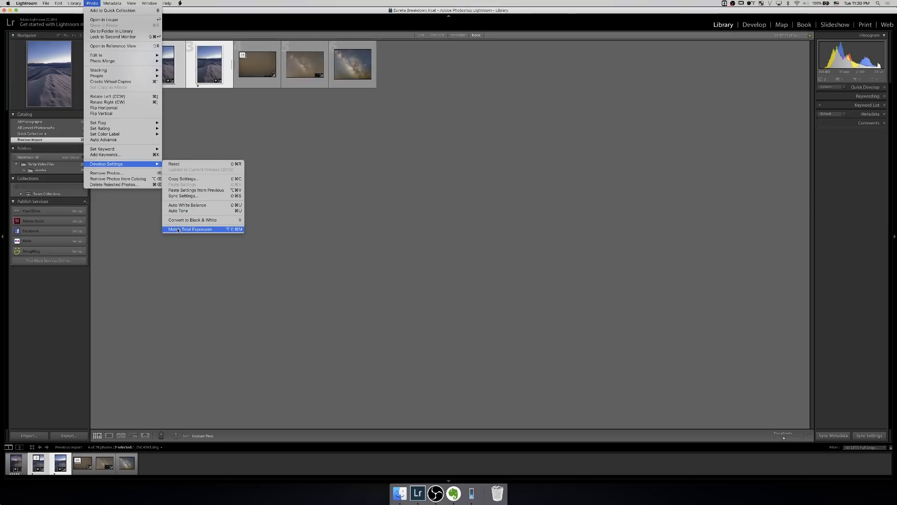
left_click(262, 362)
Step: Select the first dune photo, _DSC4760, on its own and view it in Develop
left_click(159, 65)
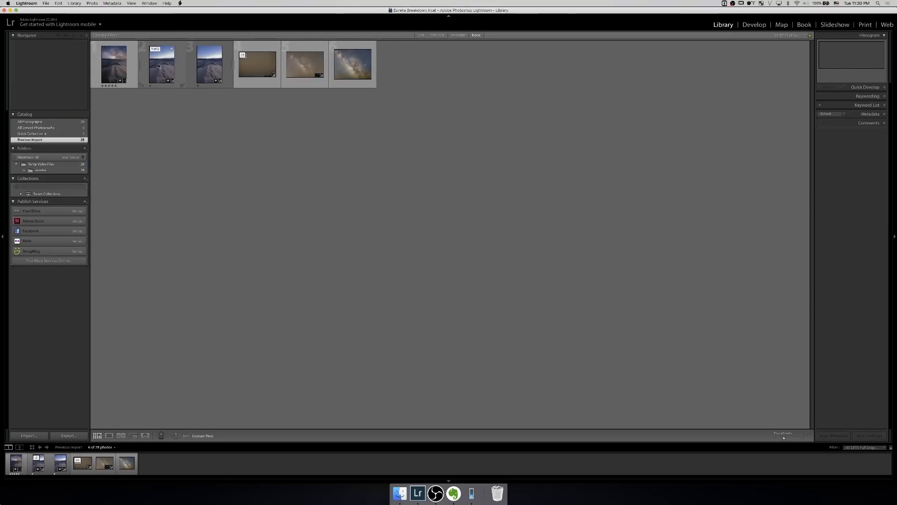
double_click(159, 65)
key("d")
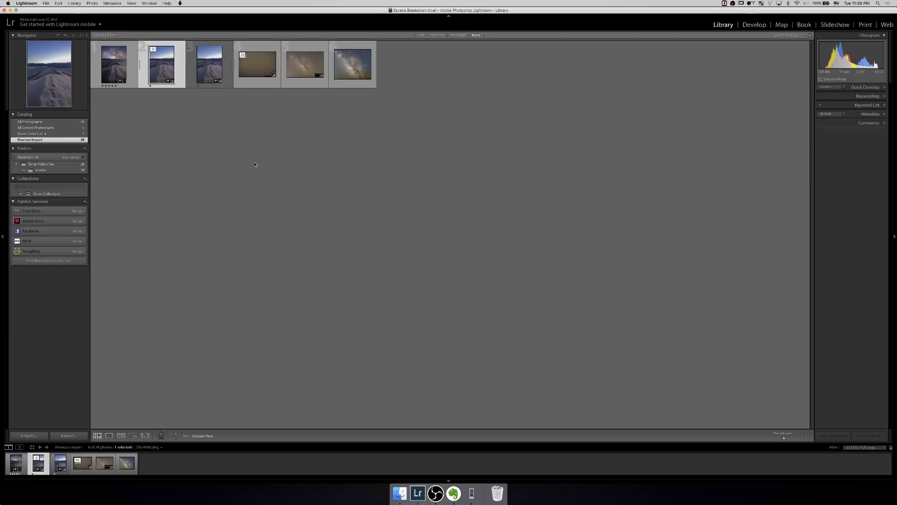
Step: Expand the stack of night-sky frames and view its first frame, _DSC5396.dng, enlarged
left_click(257, 70)
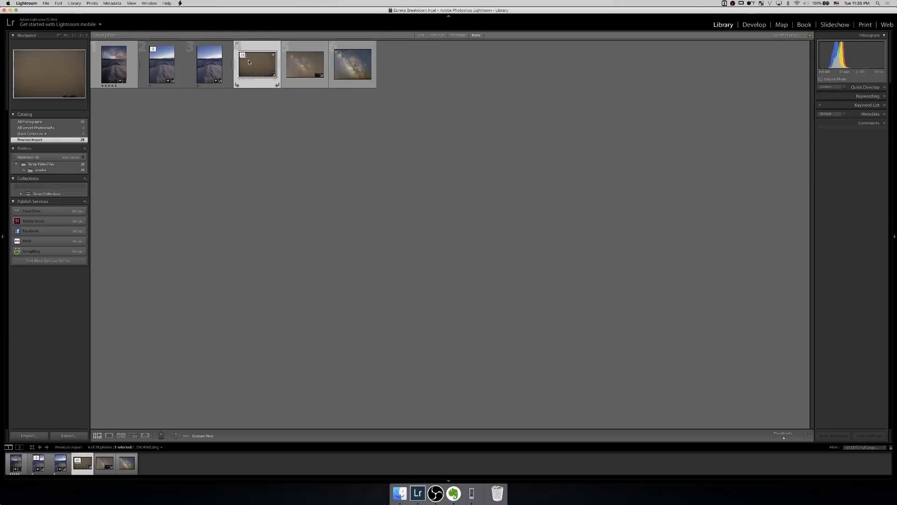
left_click(244, 56)
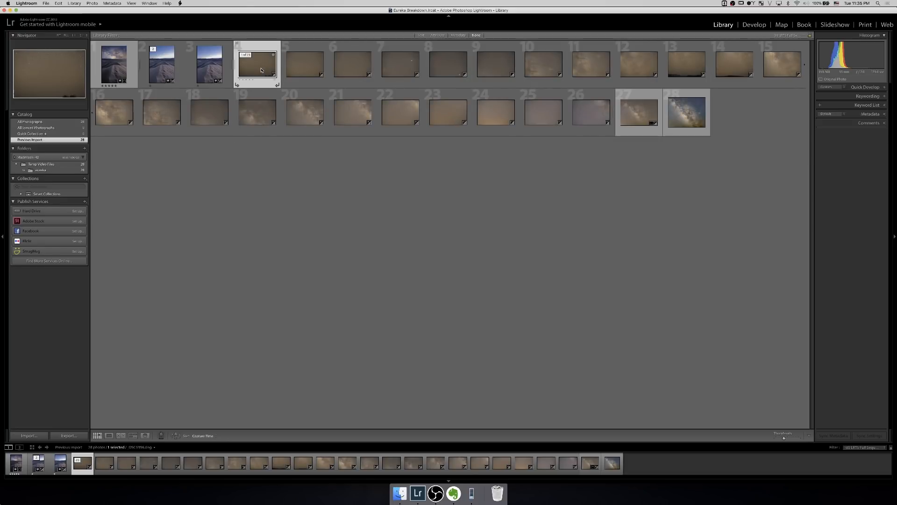
key("e")
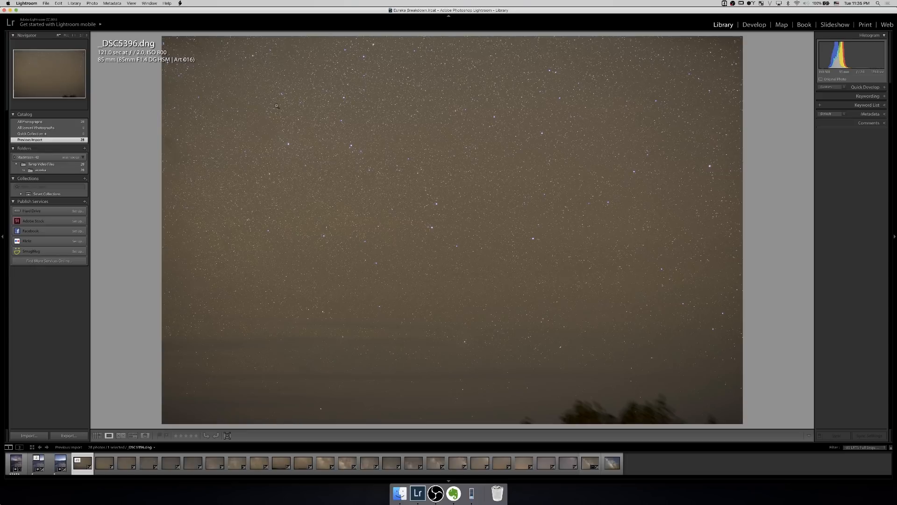
Step: Look through the individual 85 mm night-sky frames one after another and return to the grid
key("Right")
key("Right")
key("Right")
key("Right")
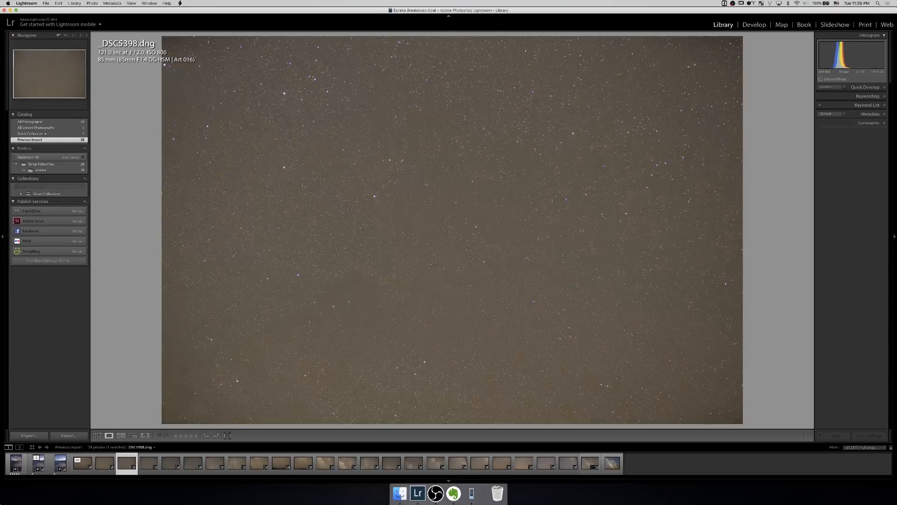
key("Right")
key("Right")
key("Right")
key("Right")
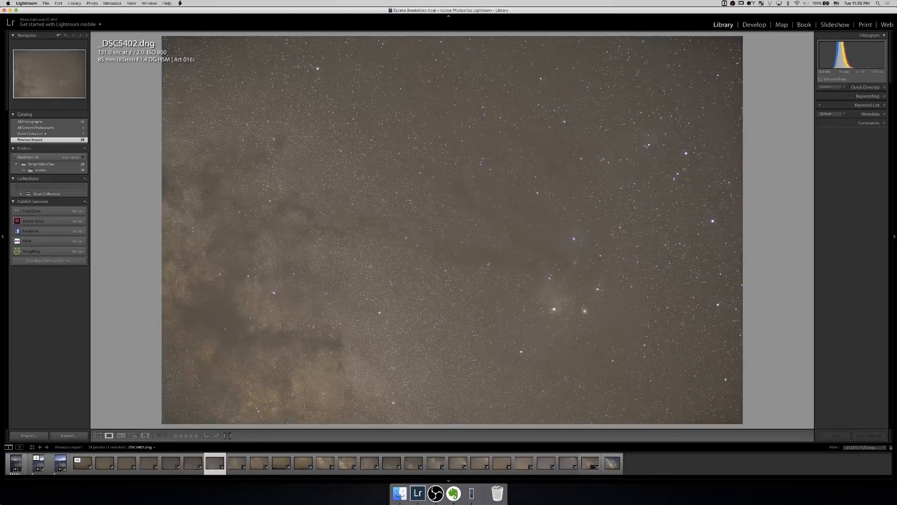
key("Right")
key("Right")
key("Right")
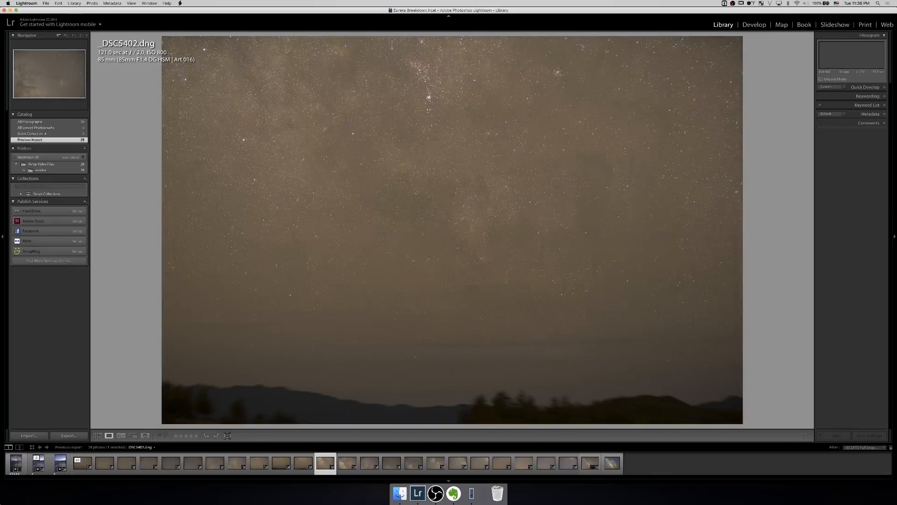
key("Right")
key("Right")
key("Right")
key("Right")
key("Right")
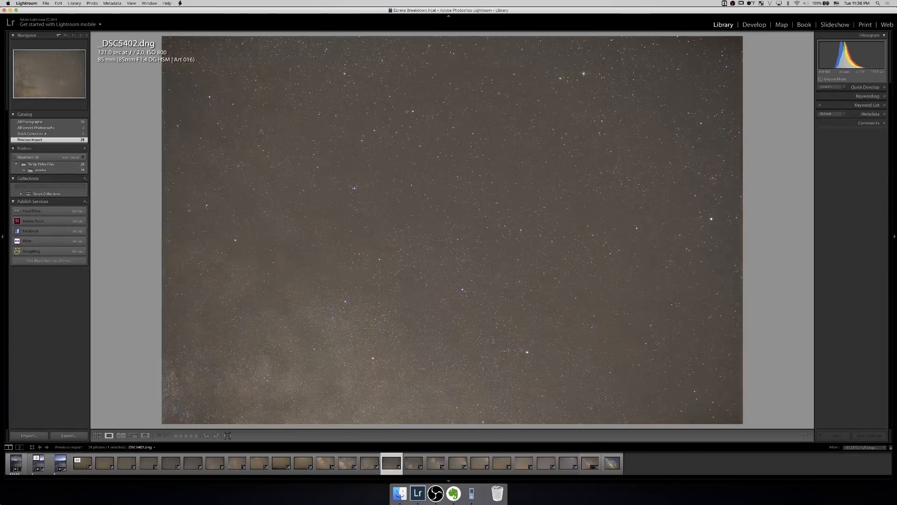
key("g")
left_click(535, 196)
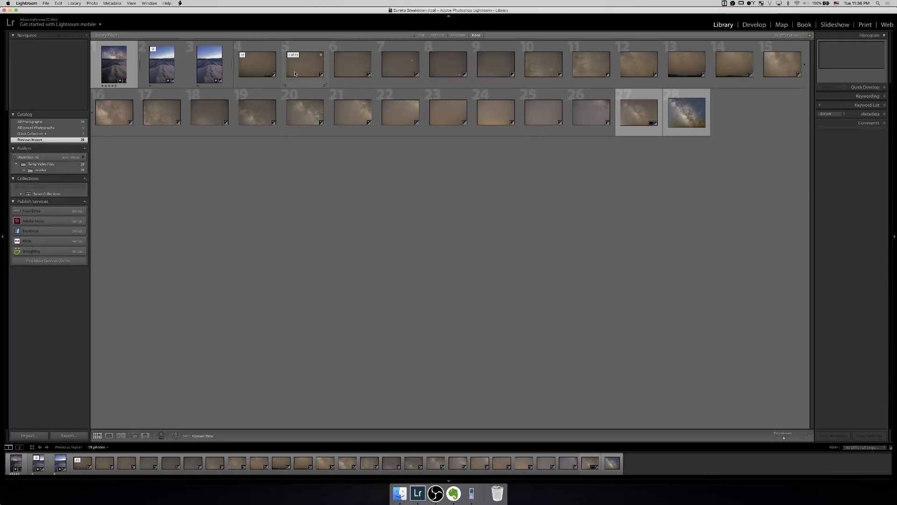
Step: View the stitched panorama _DSC5396-Pano.dng and the processed _DSC5420_DBE.tif enlarged, returning to the grid
left_click(639, 113)
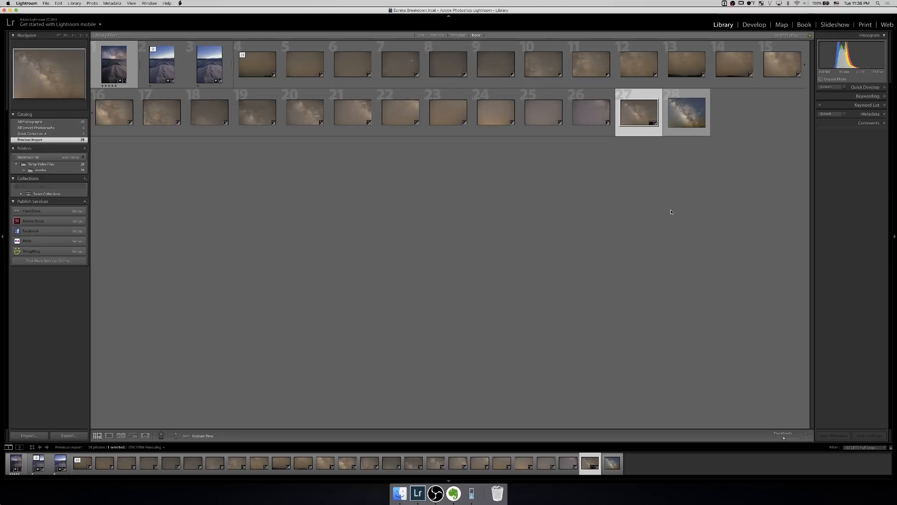
key("e")
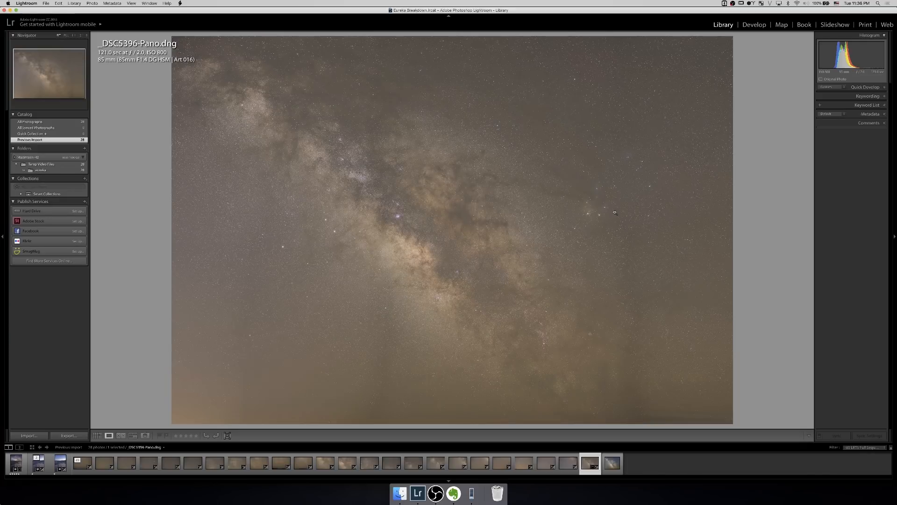
key("g")
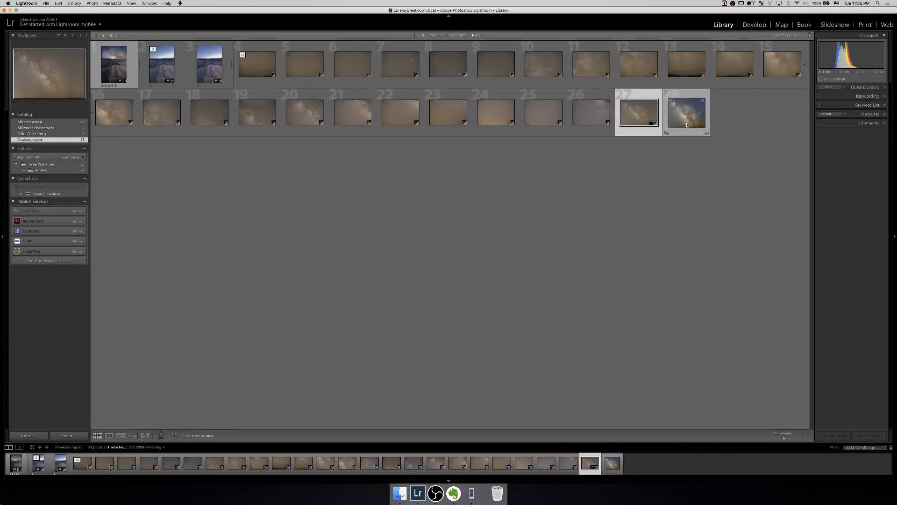
left_click(687, 114)
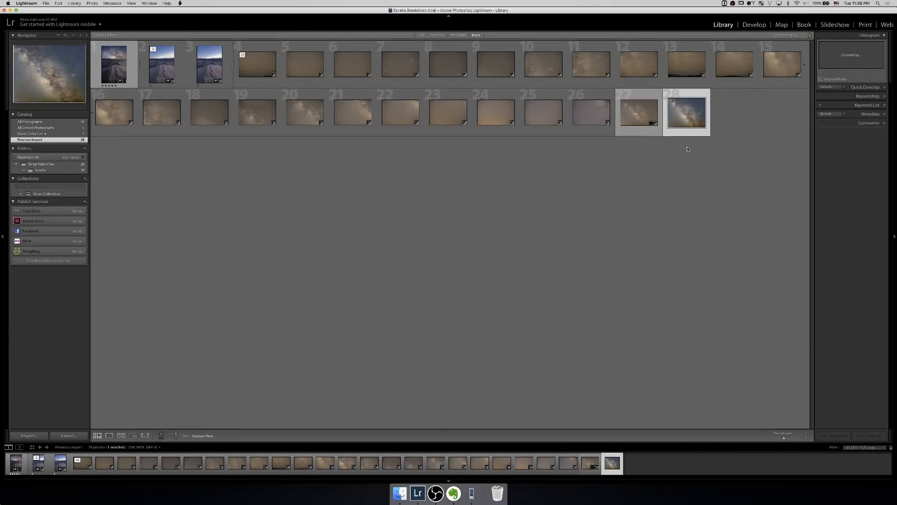
key("e")
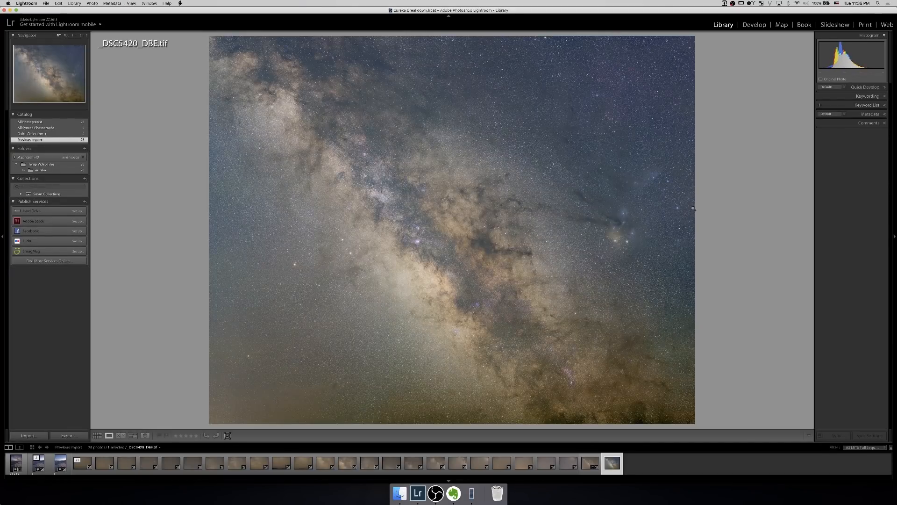
key("g")
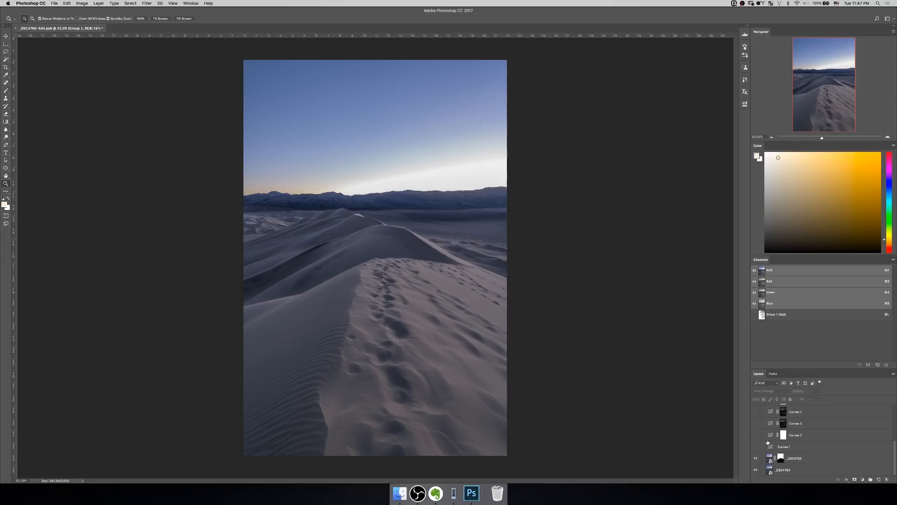
Step: Examine the two stacked dune smart object layers, _DSC4760 and _DSC4763, in the Photoshop document
left_click(770, 456)
left_click(769, 471)
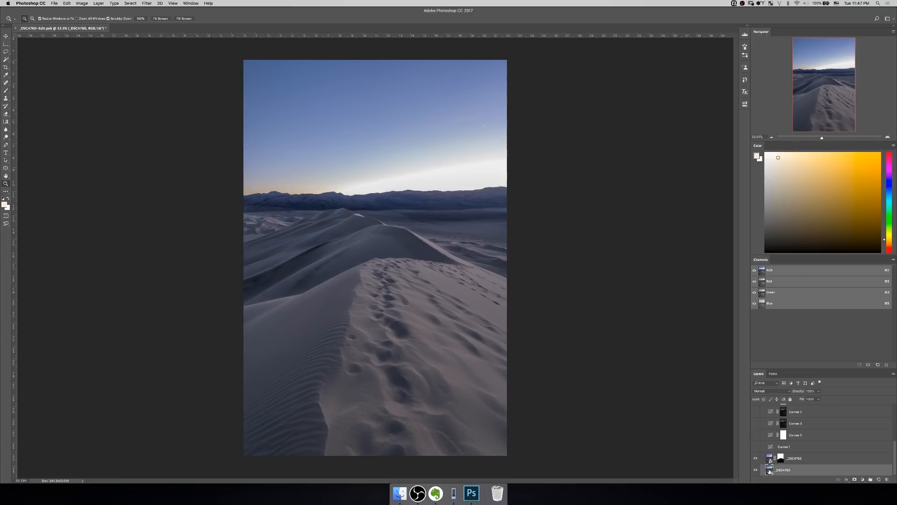
left_click(770, 460)
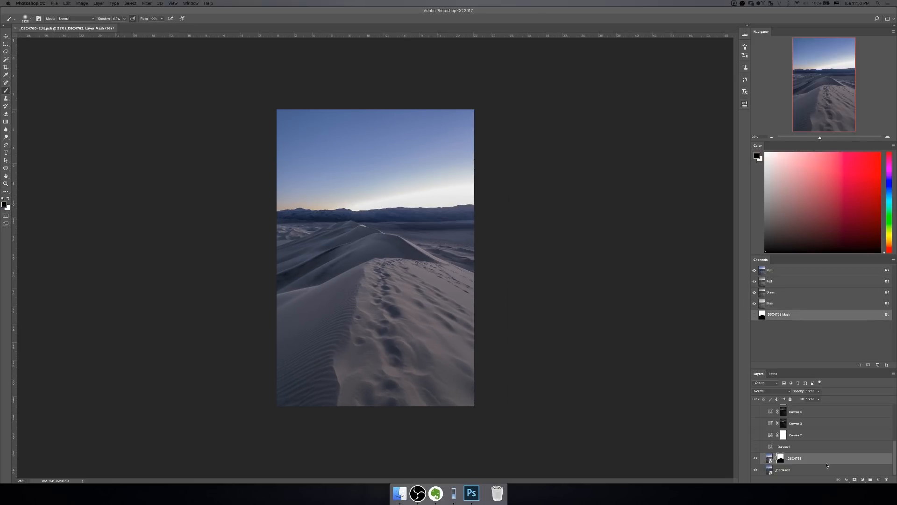
left_click(818, 446)
left_click(815, 459)
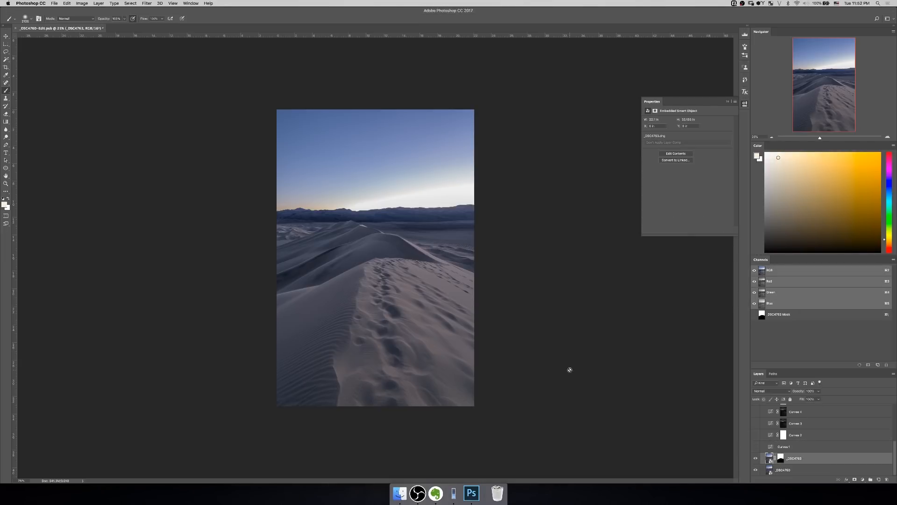
left_click(770, 470)
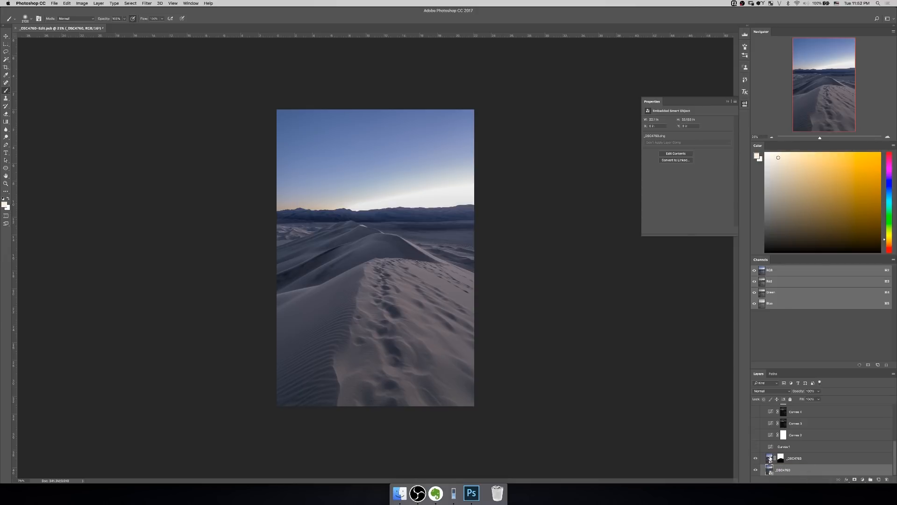
left_click(770, 459)
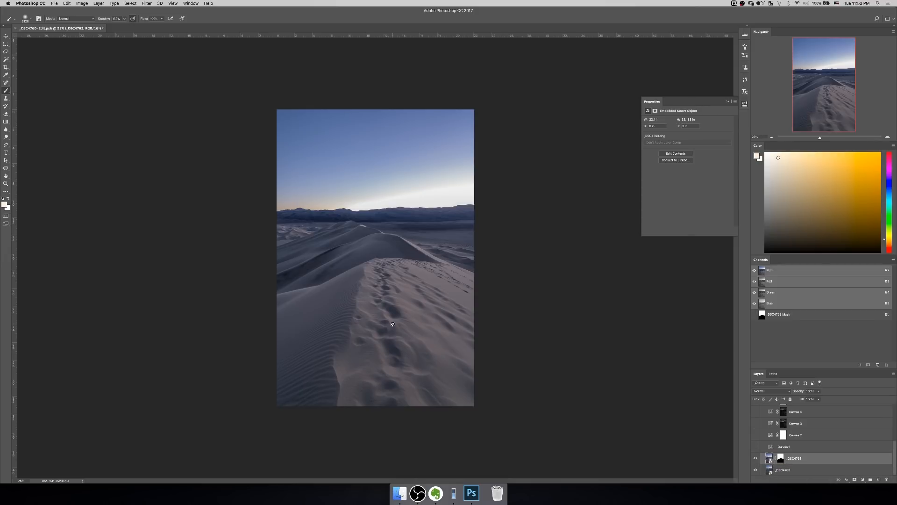
key("z")
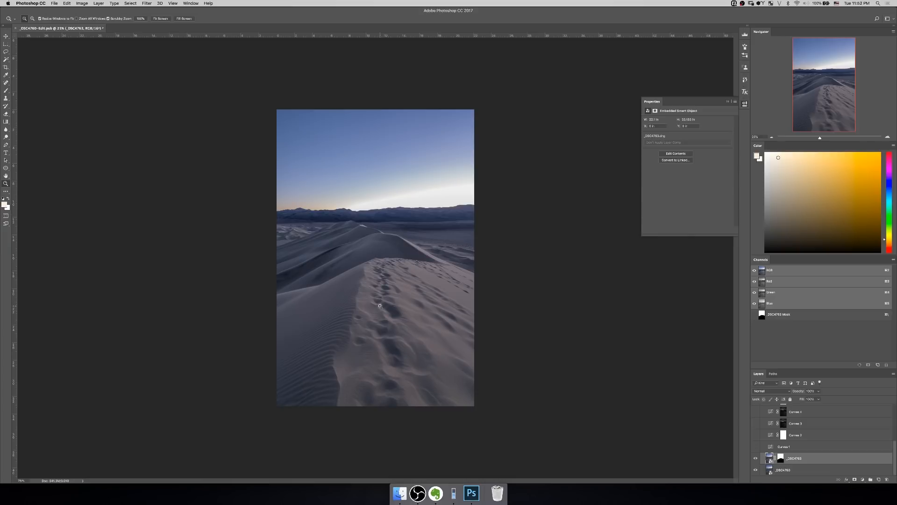
key("l")
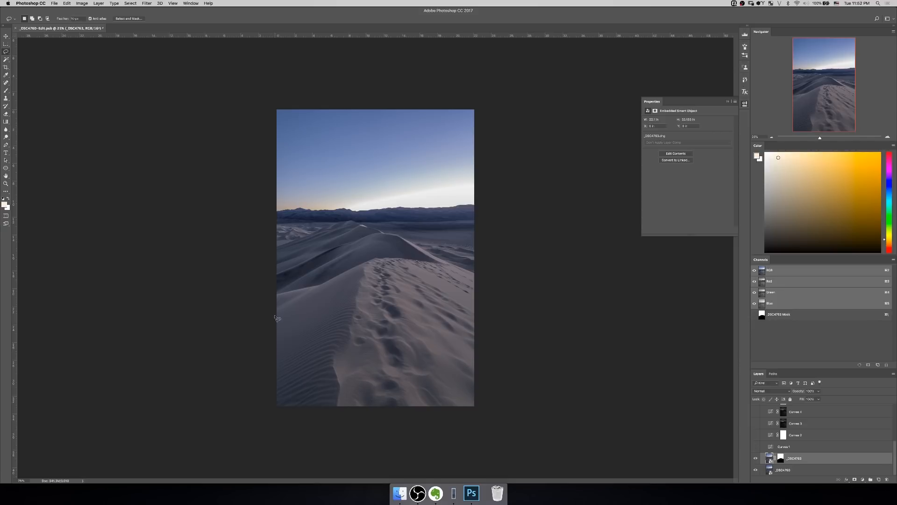
mouse_move(276, 319)
left_mouse_down()
mouse_move(379, 274)
mouse_move(434, 288)
mouse_move(488, 368)
mouse_move(487, 479)
mouse_move(258, 482)
mouse_move(137, 470)
mouse_move(126, 306)
left_mouse_up()
key("super+d")
Step: Display the layer mask of the _DSC4763 layer on its own in the canvas
left_click(780, 460, "alt")
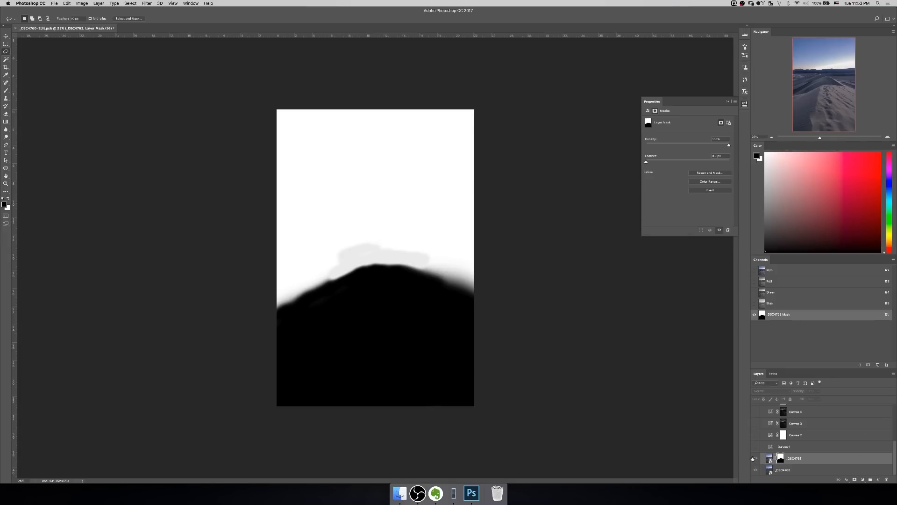
Step: Leave the _DSC4763 mask view and turn on the Curves 1 adjustment layer above the dune layers
left_click(769, 458)
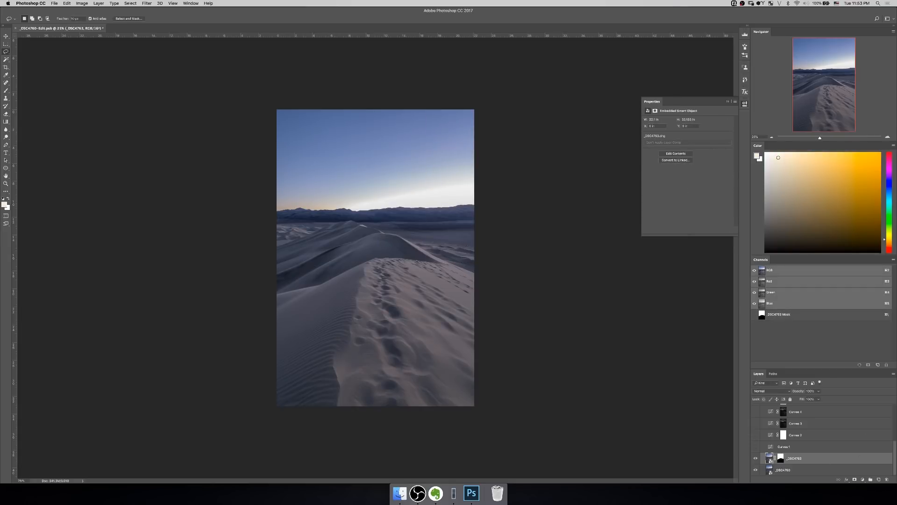
key("alt+bracketright")
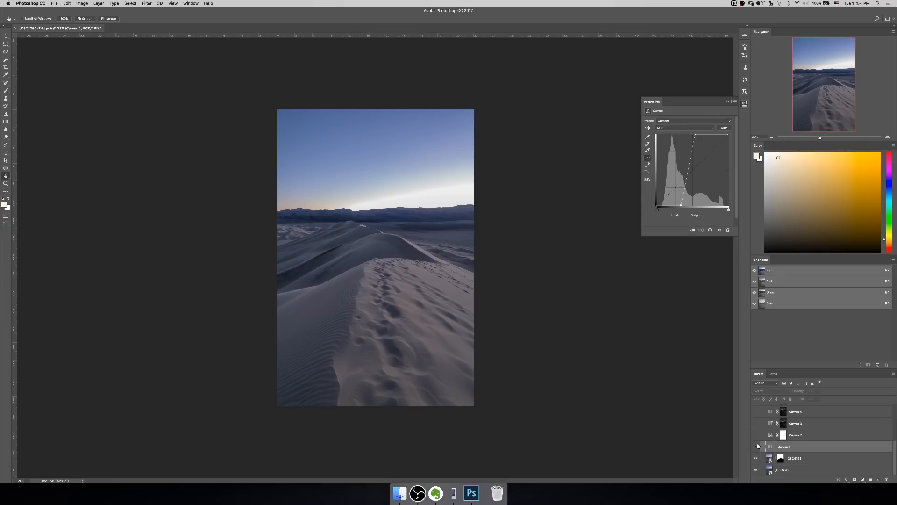
left_click(754, 448)
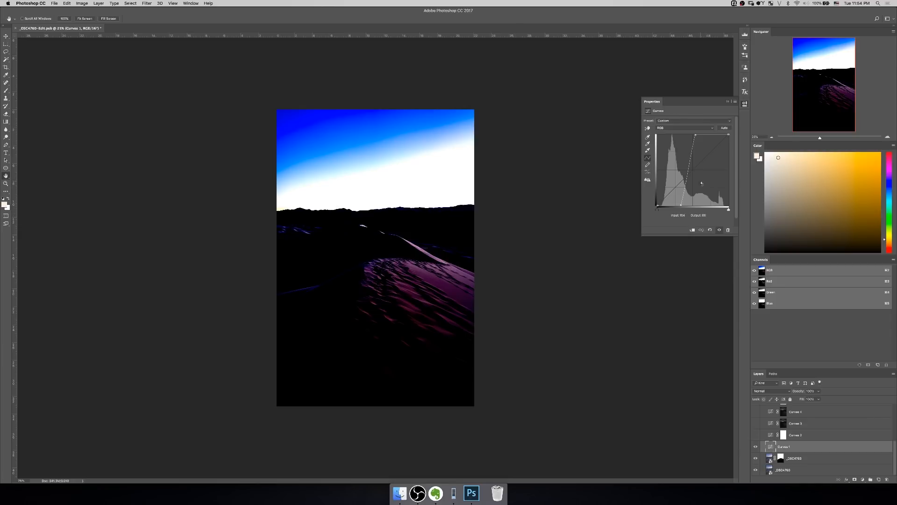
Step: Examine the mountain ridge line against the bright sky up close under the Curves 1 contrast boost
key("z")
left_click_drag(267, 211, 267, 211)
key("h")
left_click_drag(264, 144, 296, 227)
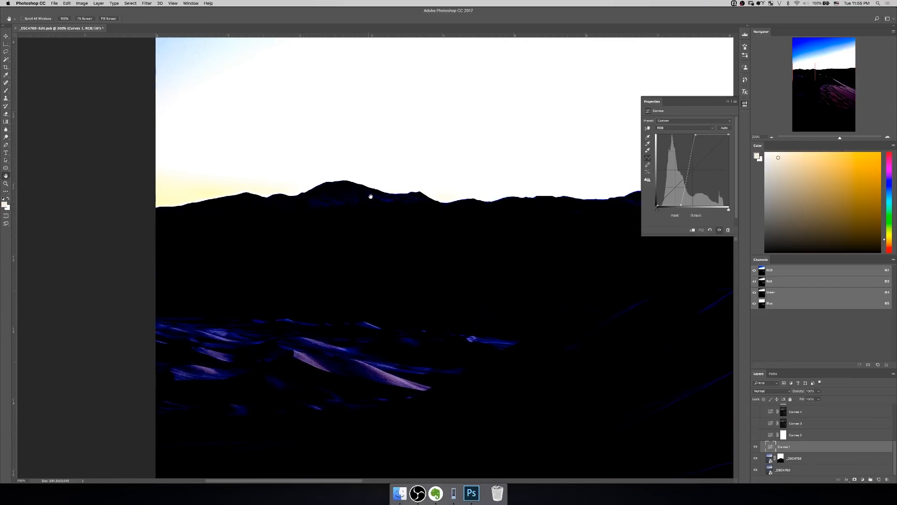
left_click_drag(498, 134, 414, 211)
key("z")
left_click(436, 199, "alt")
left_click(436, 199, "alt")
left_click(434, 197, "alt")
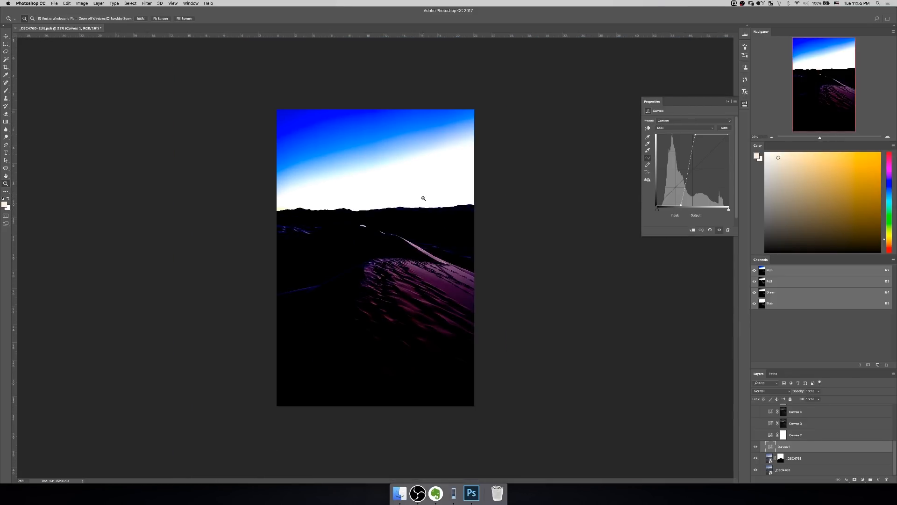
left_click(378, 212)
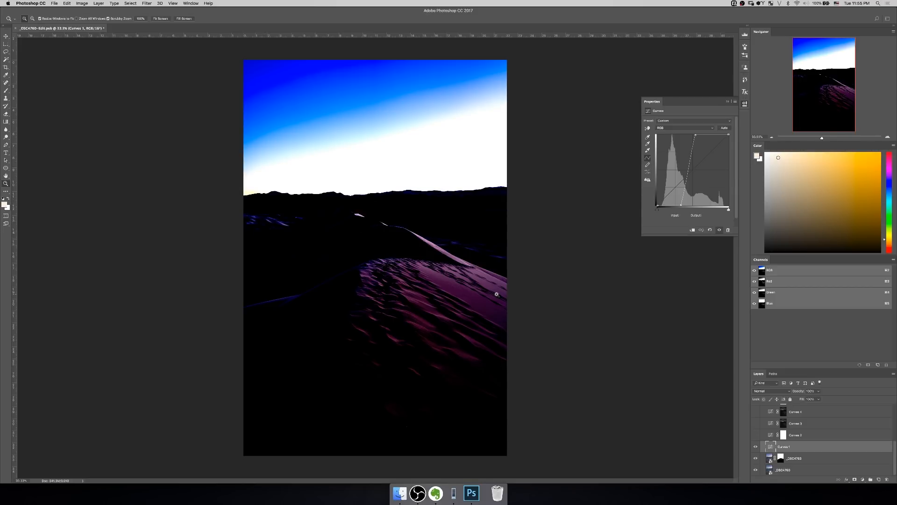
Step: Generate all the Lights luminosity masks as channels from the Basic set in TKActions and hide the Curves 1 layer
left_click(744, 93)
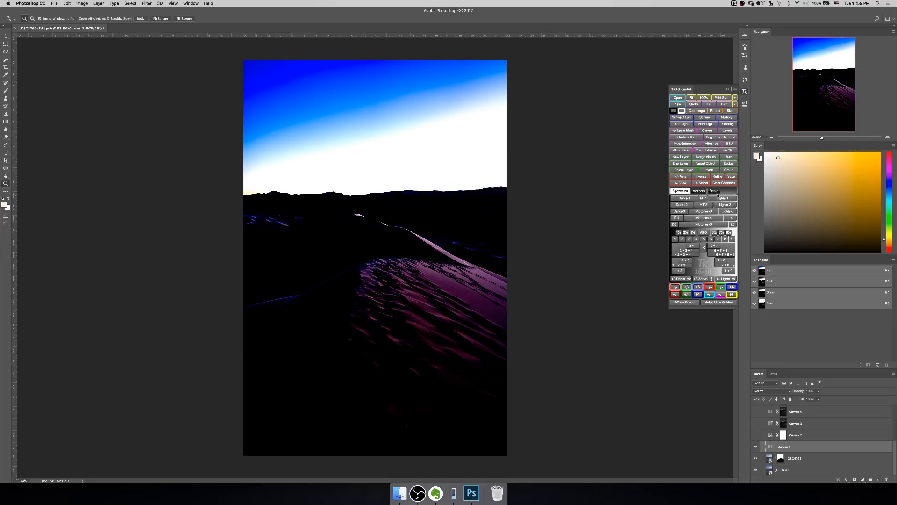
left_click(714, 191)
left_click(731, 208)
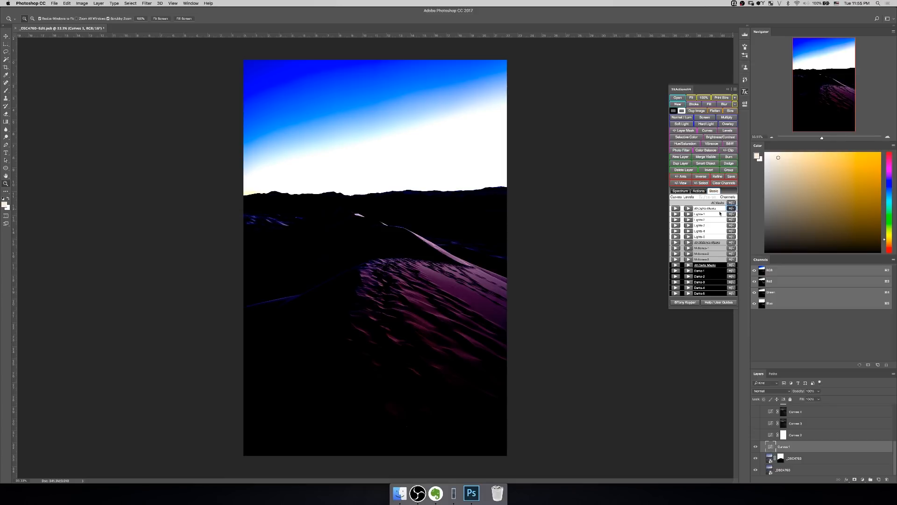
left_click(756, 446)
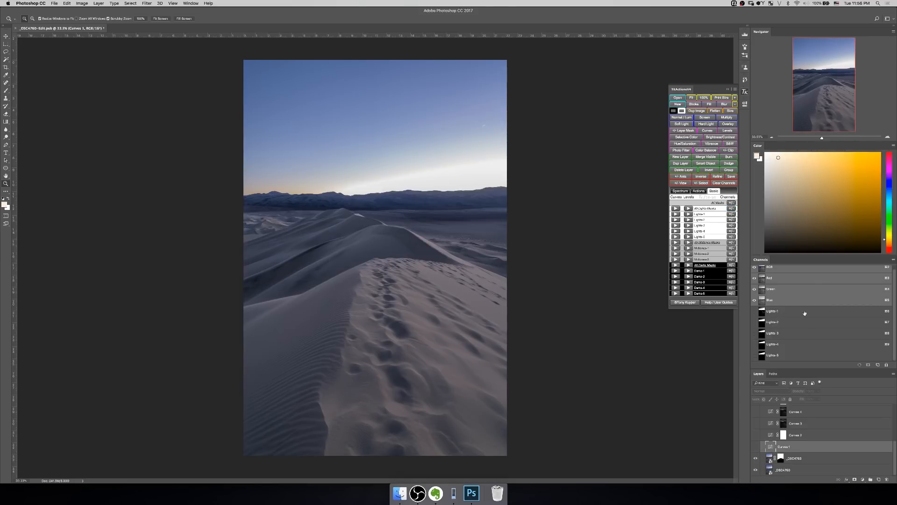
Step: Display the Lights-1 channel alone and inspect its edge along the whole mountain ridge at high magnification
left_click(804, 315)
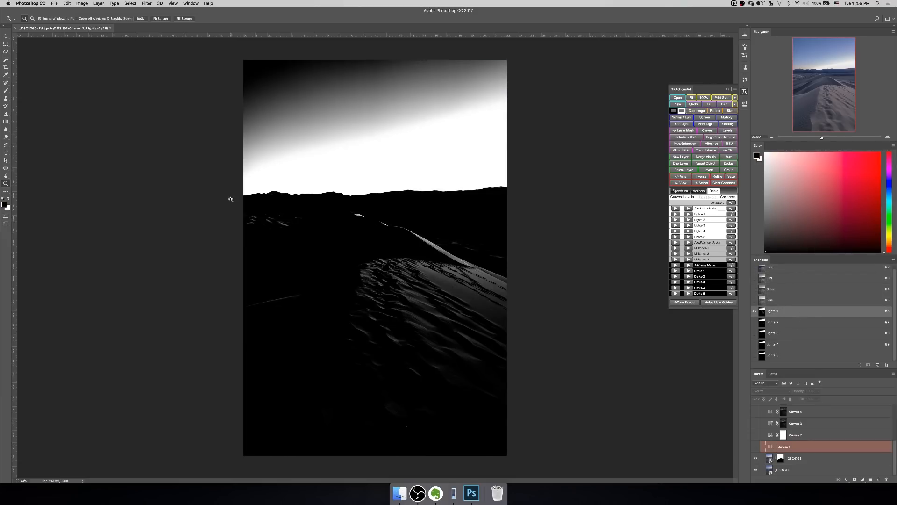
left_click(308, 191)
left_click(309, 192)
left_click(308, 192)
left_click(309, 191)
left_click(308, 191)
key("h")
left_click_drag(271, 236, 492, 240)
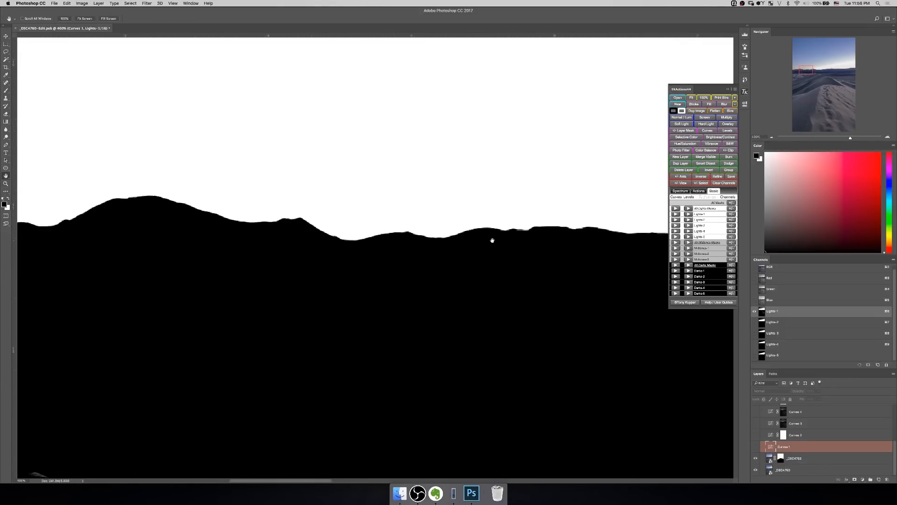
left_click_drag(237, 220, 485, 273)
left_click_drag(590, 258, 280, 273)
left_click_drag(645, 268, 303, 269)
left_click_drag(546, 264, 285, 257)
left_click_drag(455, 257, 201, 294)
left_click_drag(517, 278, 310, 296)
left_click_drag(650, 264, 407, 258)
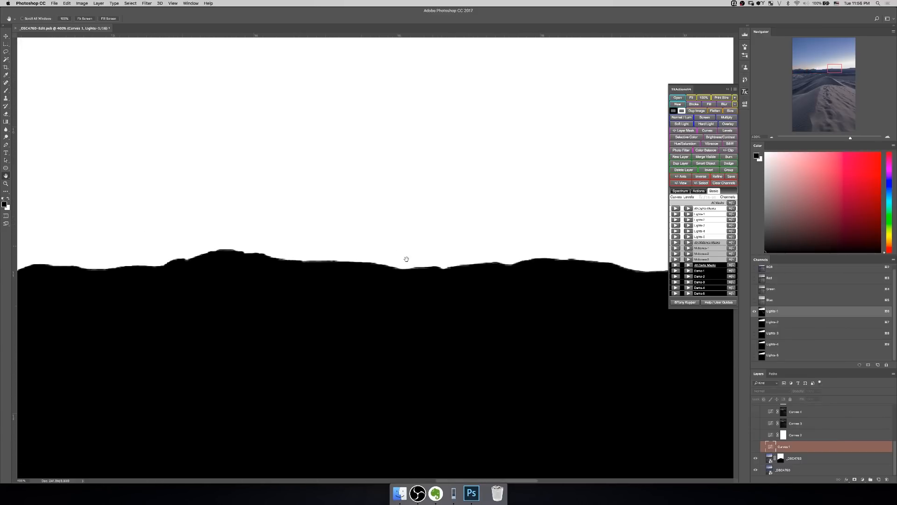
Step: Compare the Lights-1 and Lights-2 channels along the ridge edge and return to the full composite view
left_click(798, 322)
left_click_drag(535, 304, 415, 288)
left_click_drag(161, 294, 481, 301)
left_click(807, 311)
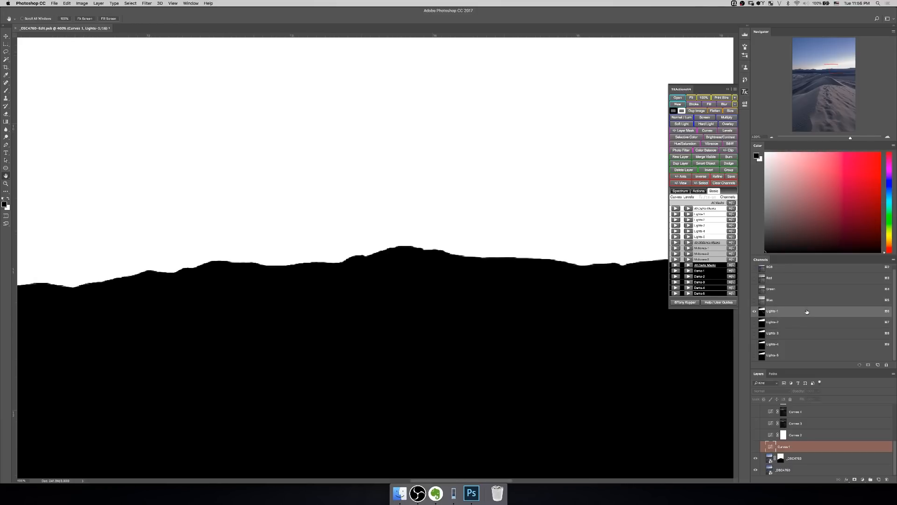
left_click(805, 322)
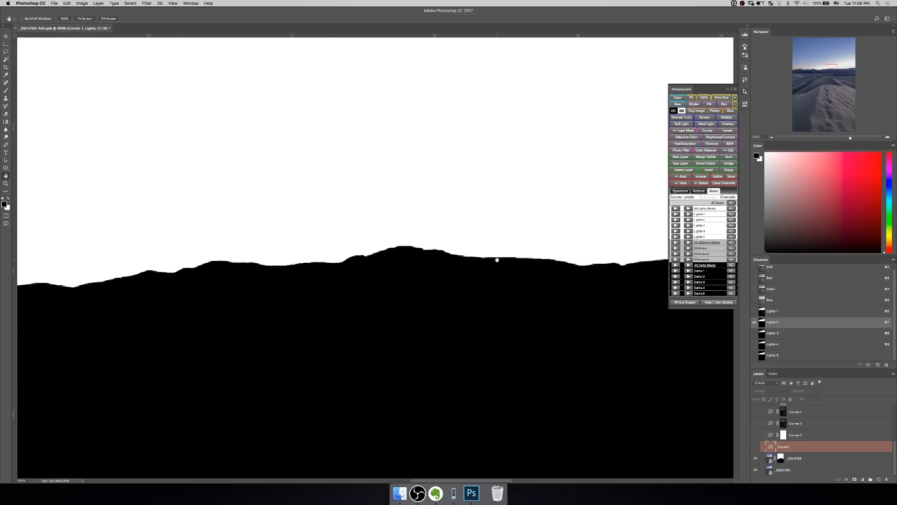
left_click_drag(613, 259, 135, 311)
left_click_drag(225, 288, 622, 283)
key("z")
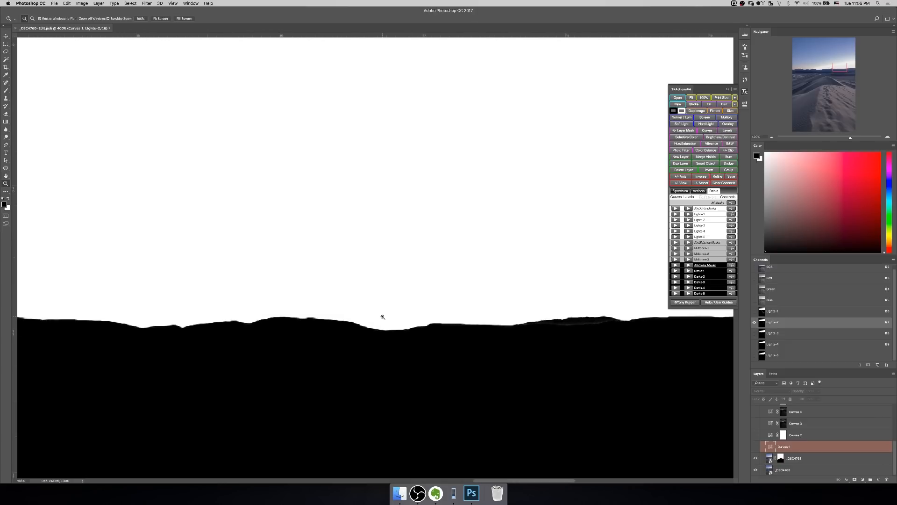
left_click(382, 315, "alt")
left_click(382, 317, "alt")
left_click(382, 316, "alt")
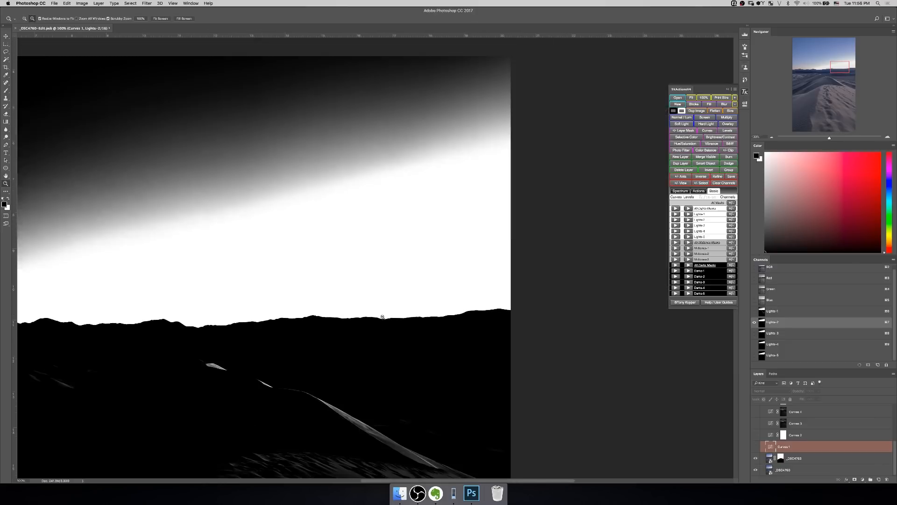
left_click(383, 317, "alt")
left_click(383, 317, "alt")
left_click(383, 317, "alt")
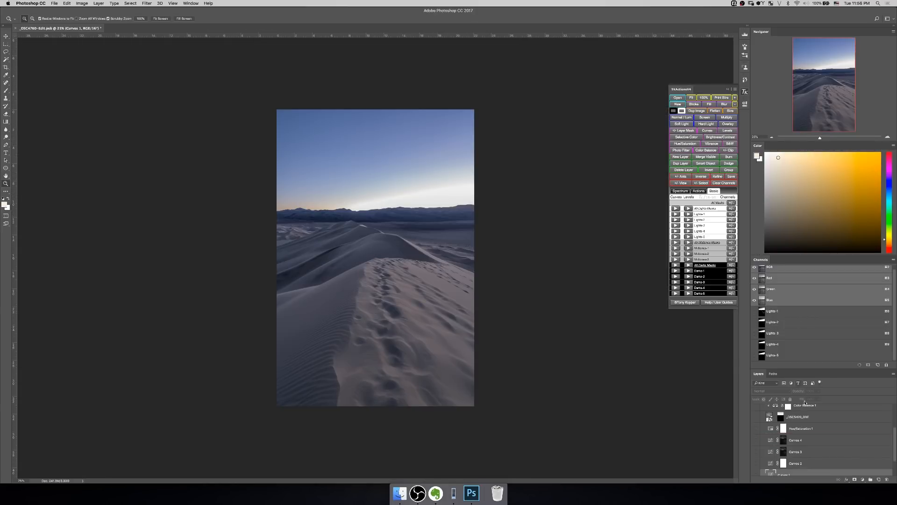
Step: Show the _DSC5420_DBE Milky Way layer with its layer mask disabled, and re-enable the mask
scroll(806, 444, "up", 1)
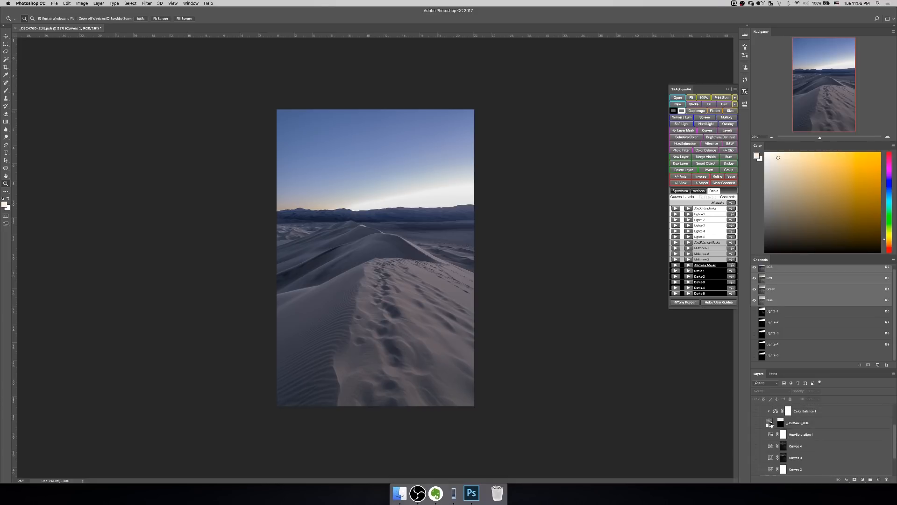
left_click(773, 424)
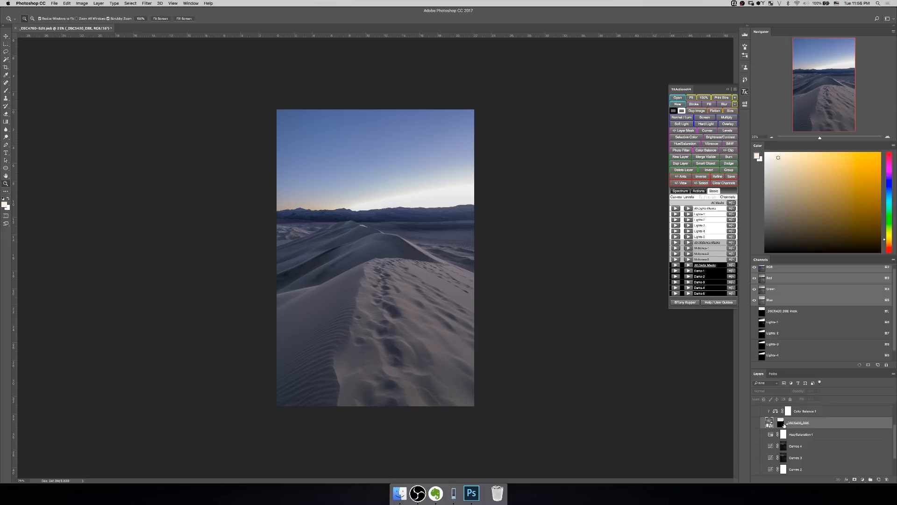
left_click(780, 422, "shift")
left_click(755, 423)
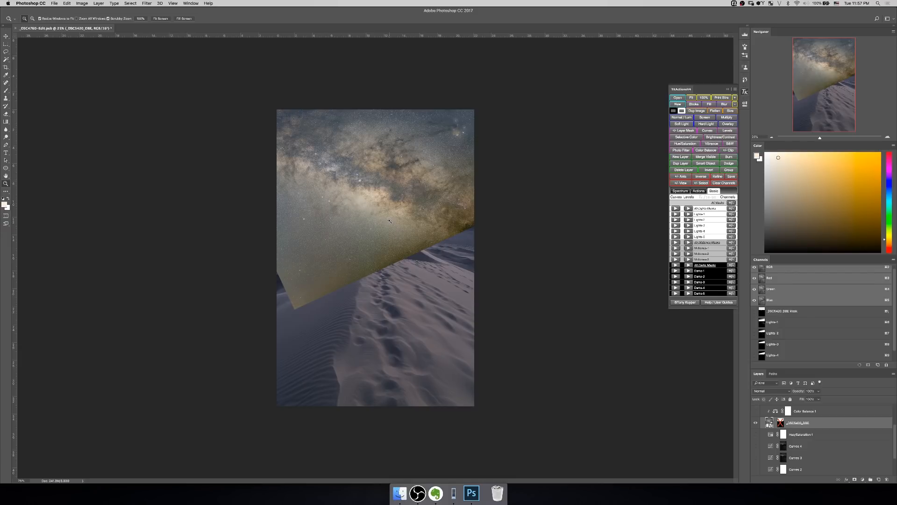
left_click(781, 422, "shift")
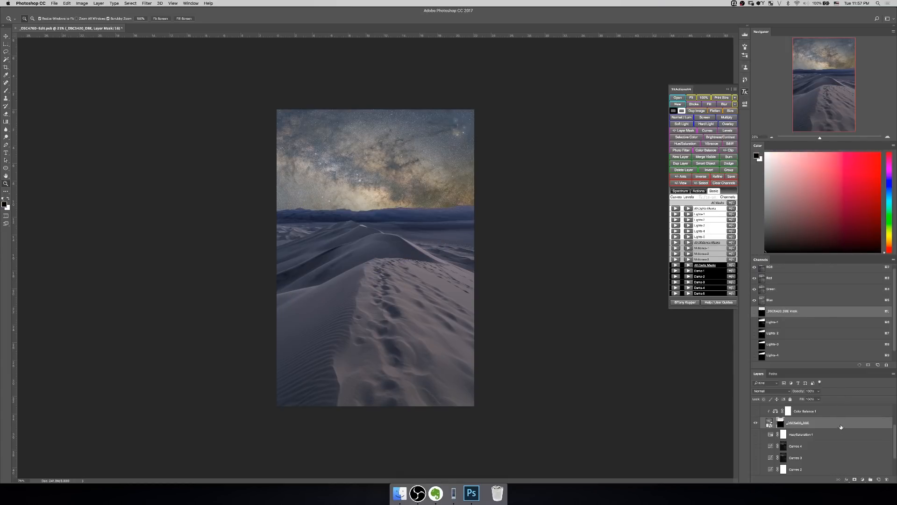
Step: Replace the _DSC5420_DBE layer's mask with one made from the Lights-2 channel selection
key("Delete")
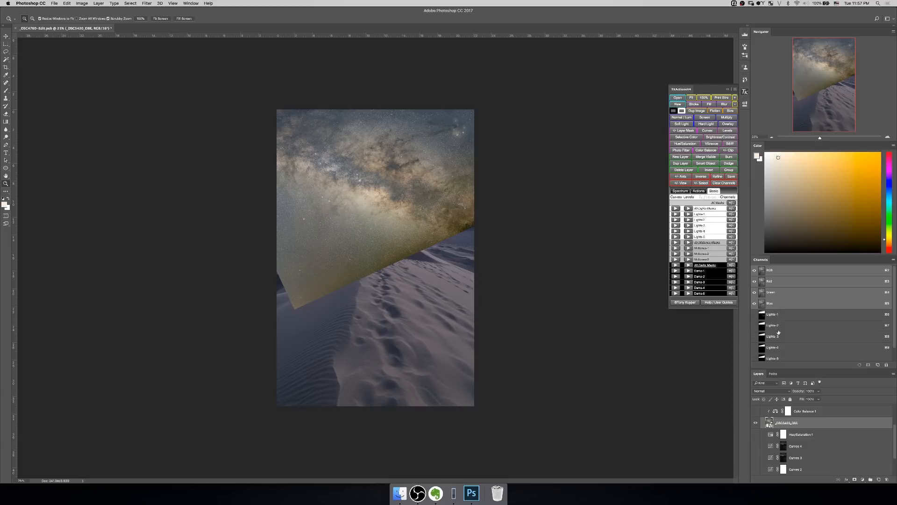
left_click(762, 327, "ctrl")
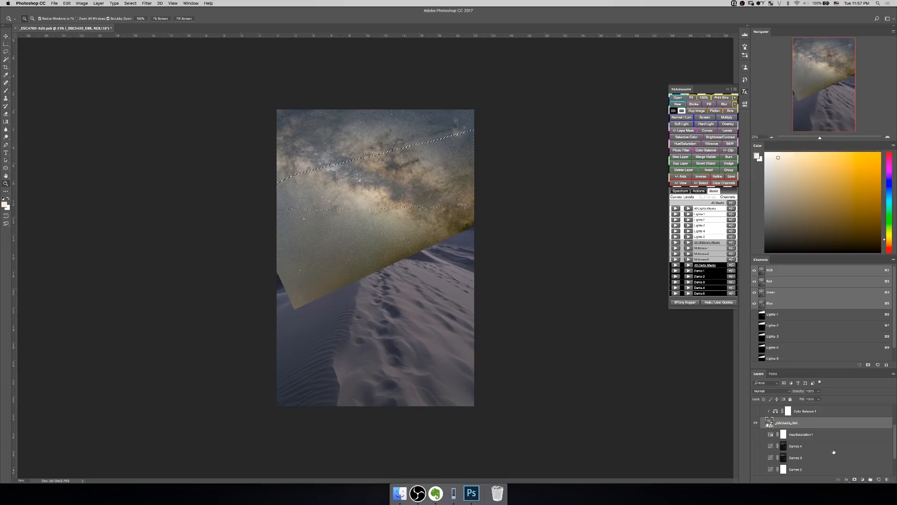
left_click(855, 479)
Step: Paint white on the _DSC5420_DBE mask across the upper sky with a large soft brush to reveal the full Milky Way
key("b")
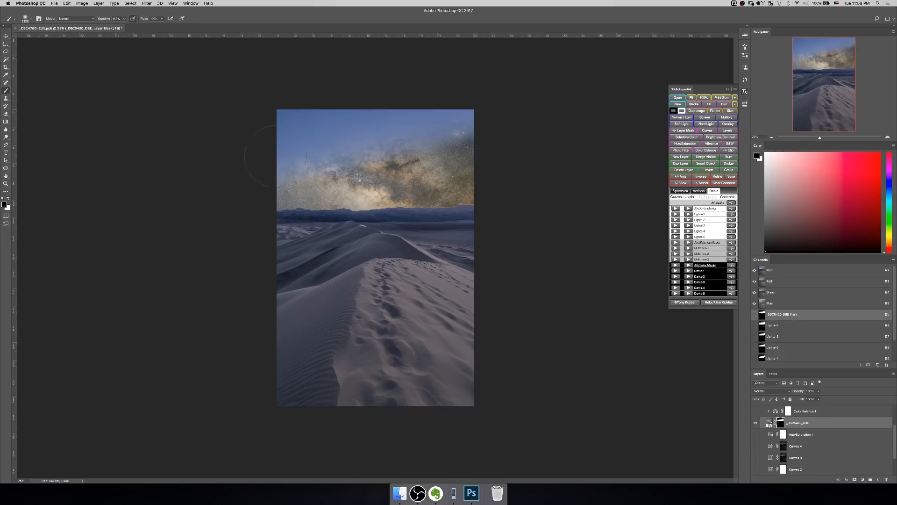
left_click(128, 20)
type("x")
left_click(8, 199)
mouse_move(262, 163)
left_mouse_down()
mouse_move(236, 126)
mouse_move(249, 119)
mouse_move(534, 124)
mouse_move(406, 125)
left_mouse_up()
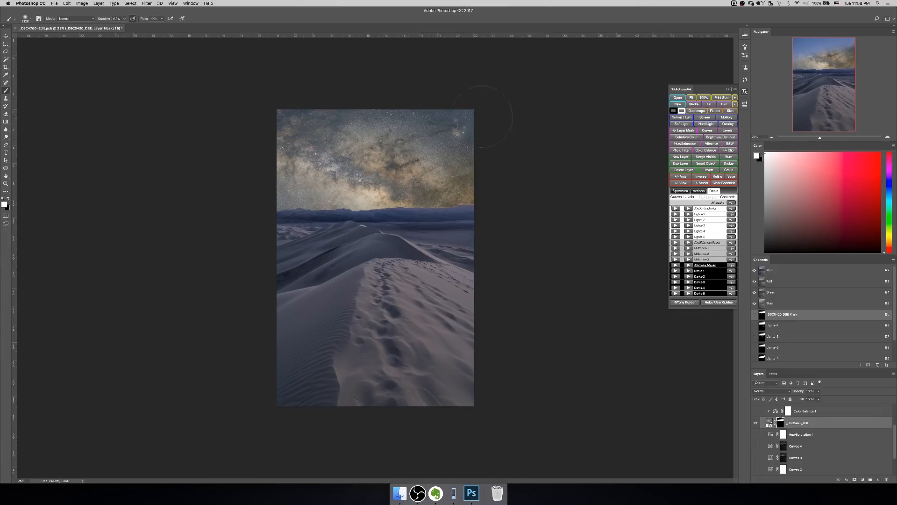
Step: Inspect the blend edge between the Milky Way and the mountains along the horizon for fringing
key("z")
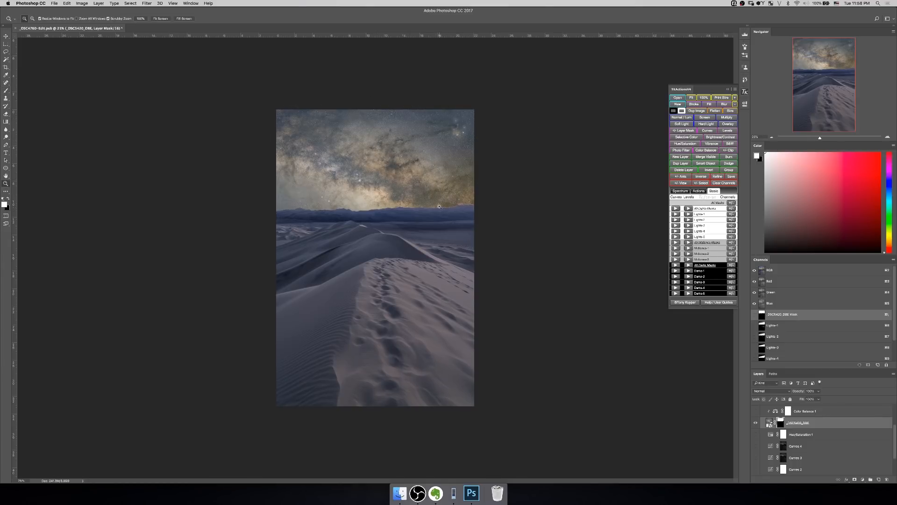
left_click(439, 207)
left_click_drag(439, 207, 417, 185)
left_click(376, 164)
key("space")
left_click_drag(376, 162, 440, 184)
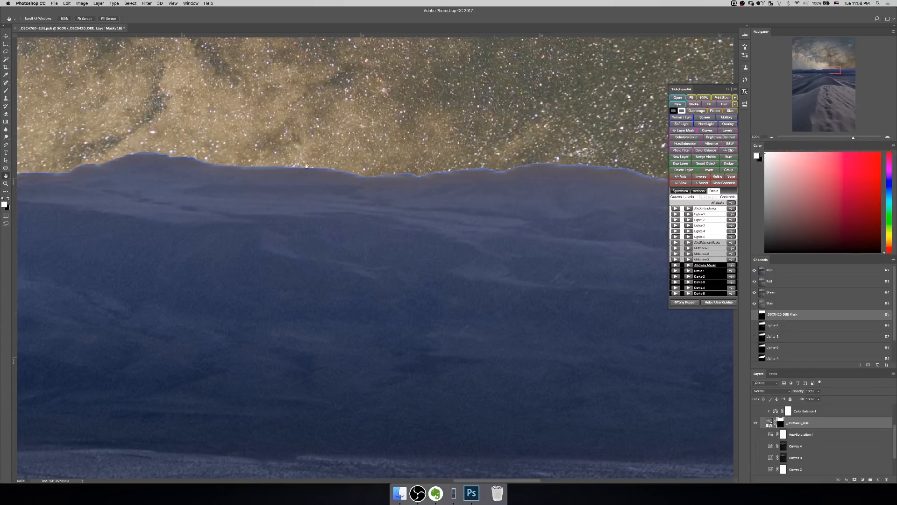
scroll(291, 166, "right", 20)
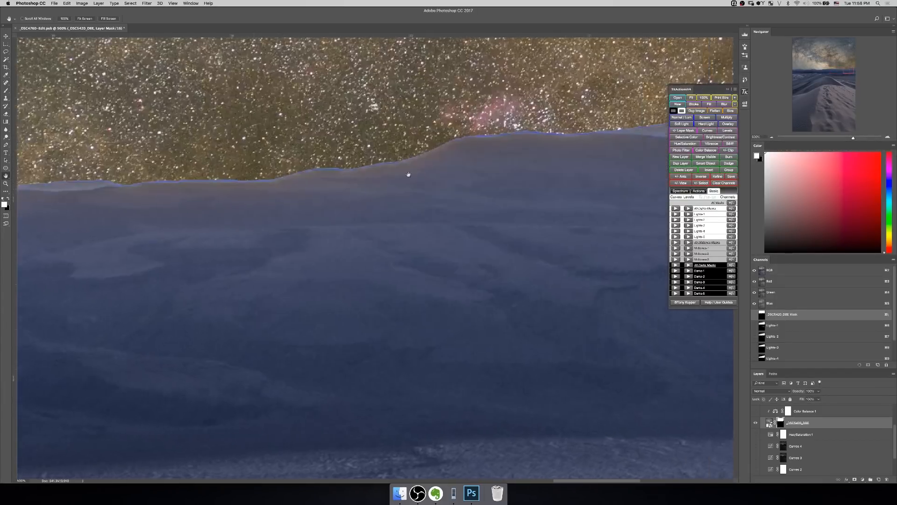
scroll(281, 192, "right", 15)
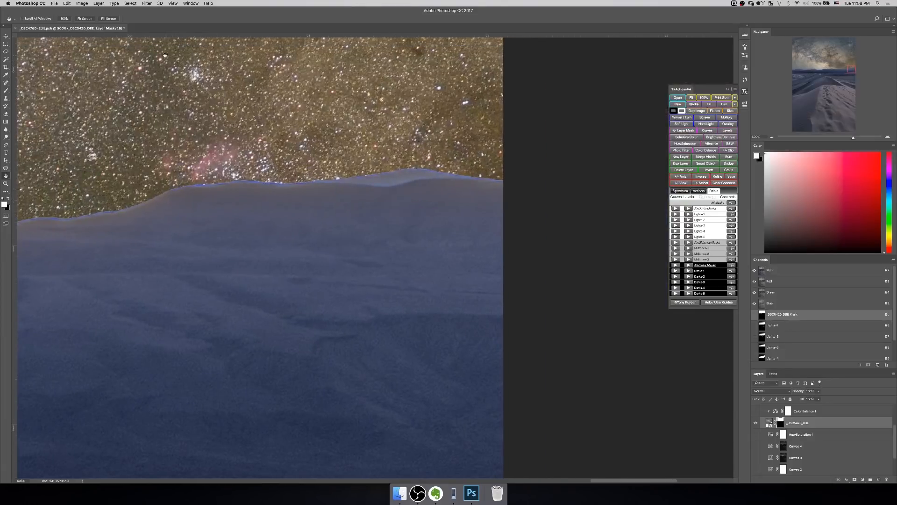
Step: Load the _DSC5420_DBE layer mask as a selection and delete the mask from the layer
left_click(781, 423, "super")
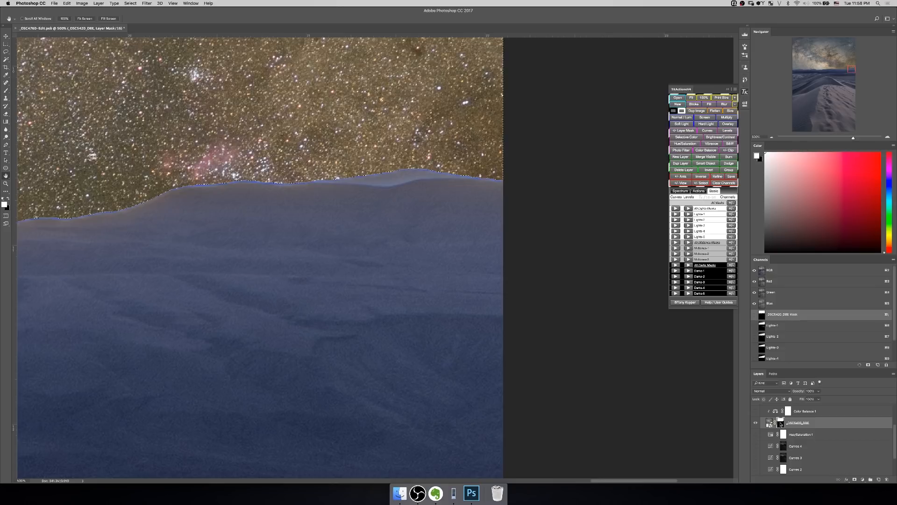
right_click(779, 424)
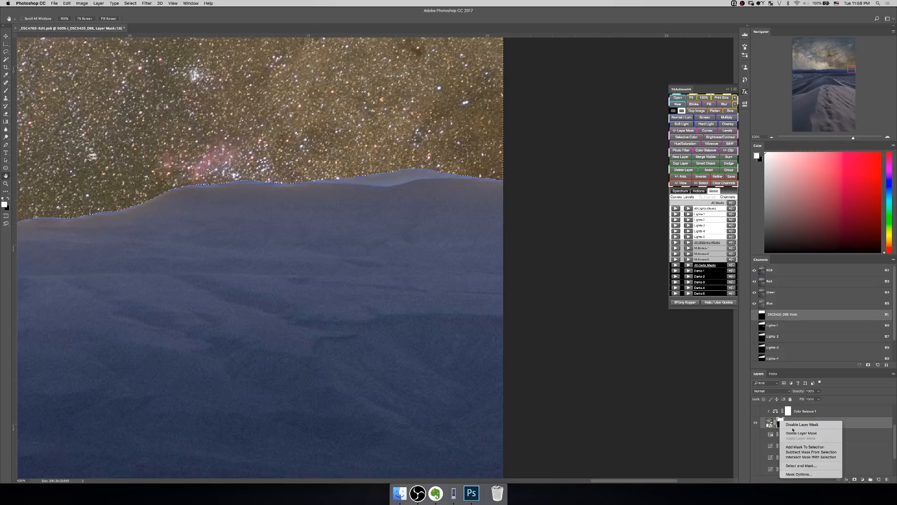
left_click(793, 434)
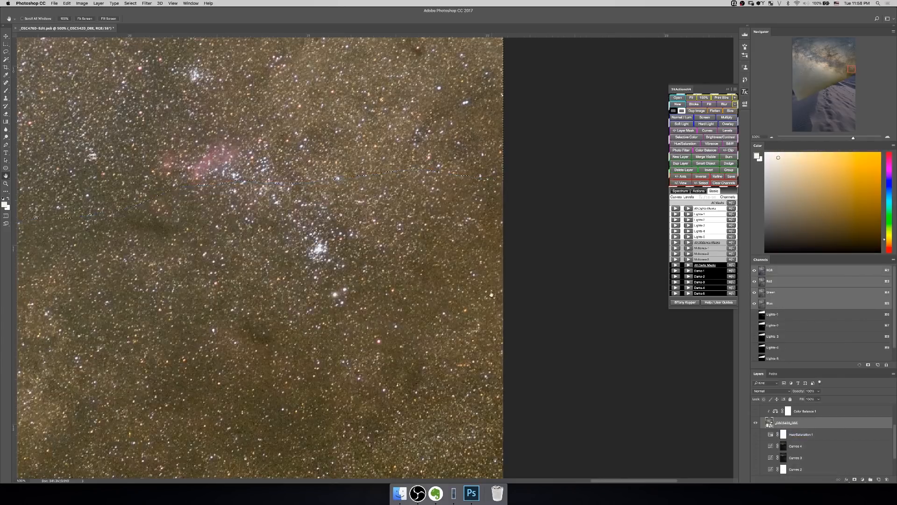
Step: Expand the sky selection by a few pixels using the Expand command
left_click(131, 3)
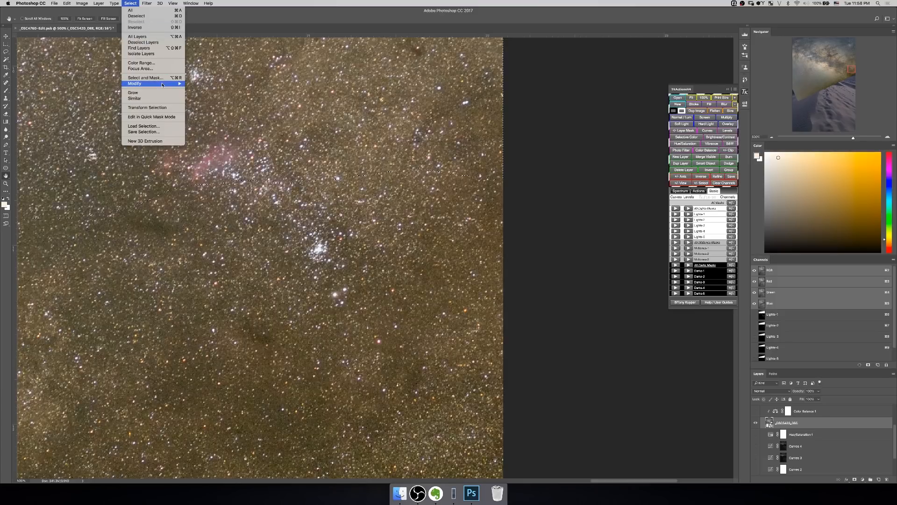
mouse_move(173, 83)
left_click(199, 95)
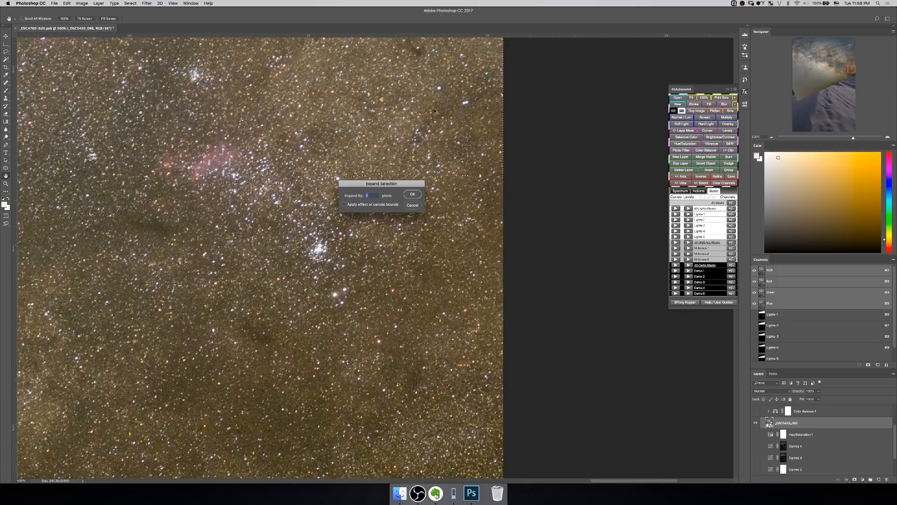
left_click(412, 194)
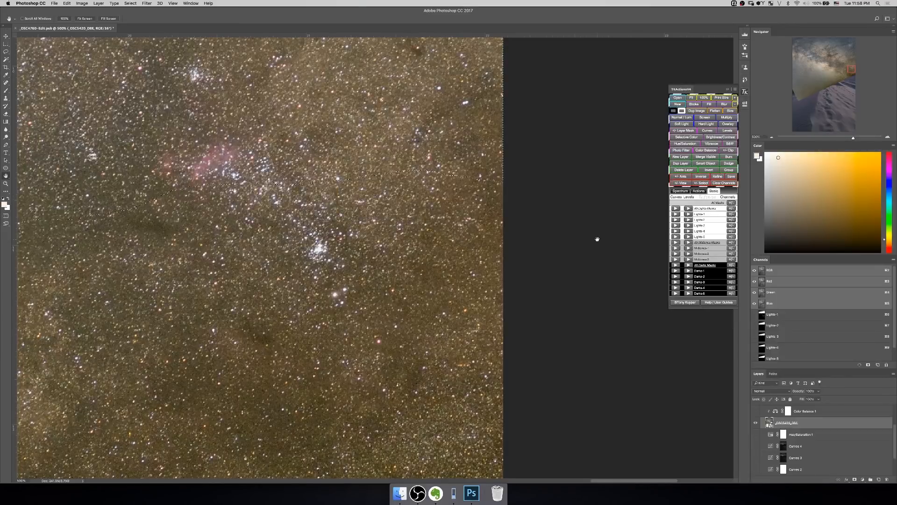
Step: Add a layer mask to _DSC5420_DBE from the expanded sky selection and check the new edge along the horizon
left_click(854, 480)
key("z")
key("space")
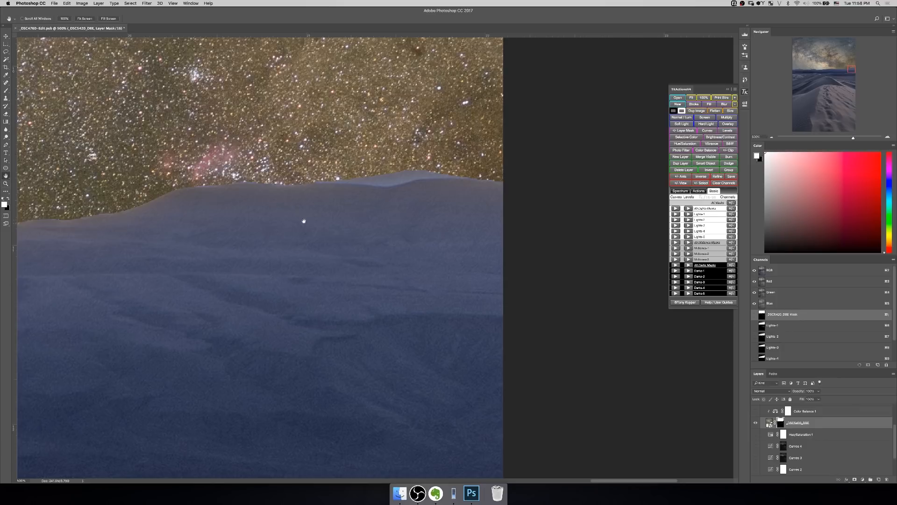
left_click_drag(362, 192, 576, 201)
left_click_drag(268, 203, 616, 204)
left_click_drag(281, 227, 659, 228)
left_click_drag(202, 215, 665, 228)
left_click_drag(154, 233, 325, 231)
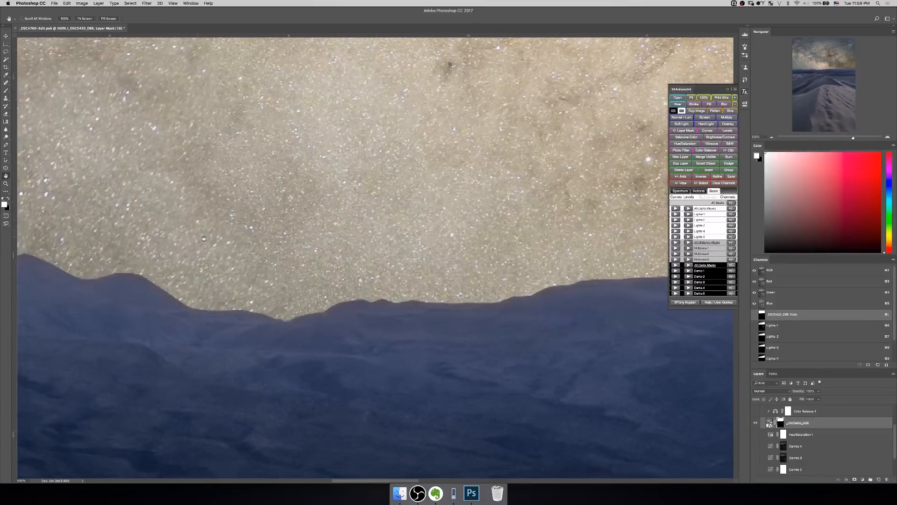
left_click_drag(196, 236, 363, 251)
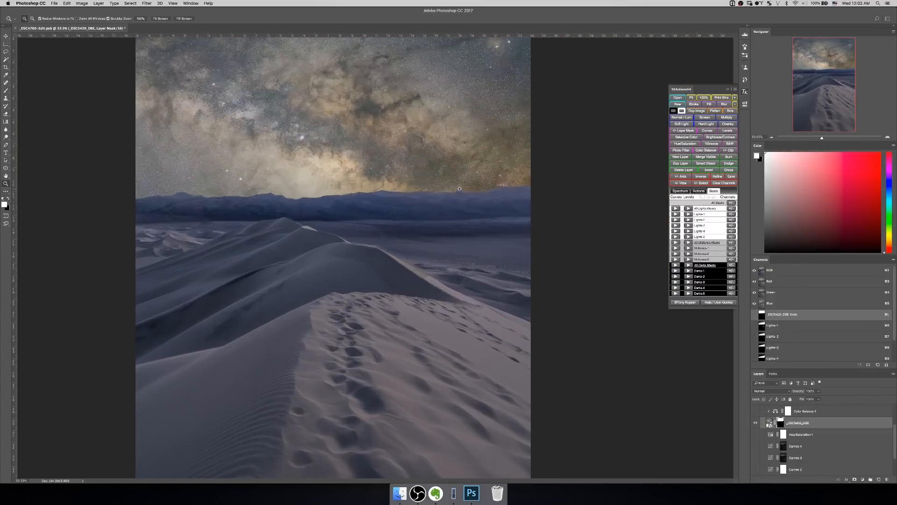
Step: Examine the mountain ridge along the horizon closely for a leftover light strip of the original sky
left_click(452, 187)
left_click_drag(452, 186, 530, 176)
left_click(531, 177)
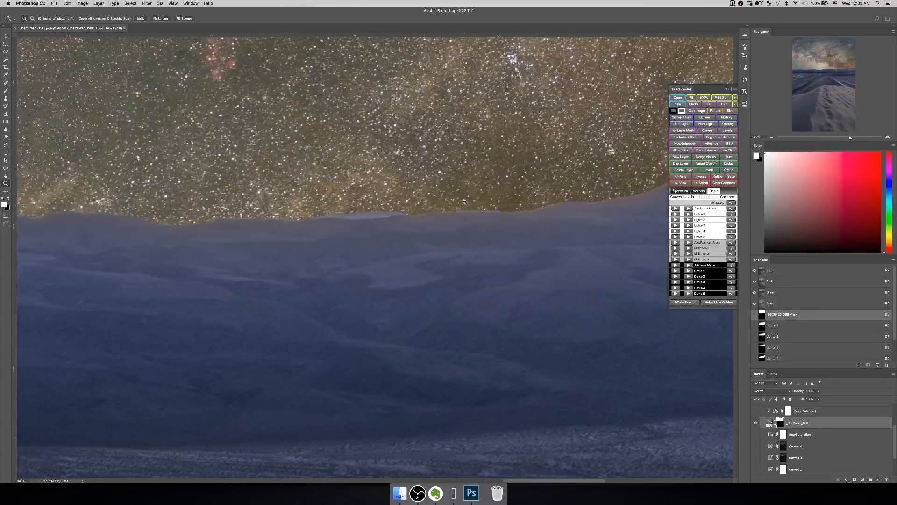
left_click(464, 203)
key("space")
left_click_drag(599, 177, 212, 237)
left_click_drag(435, 245, 584, 238)
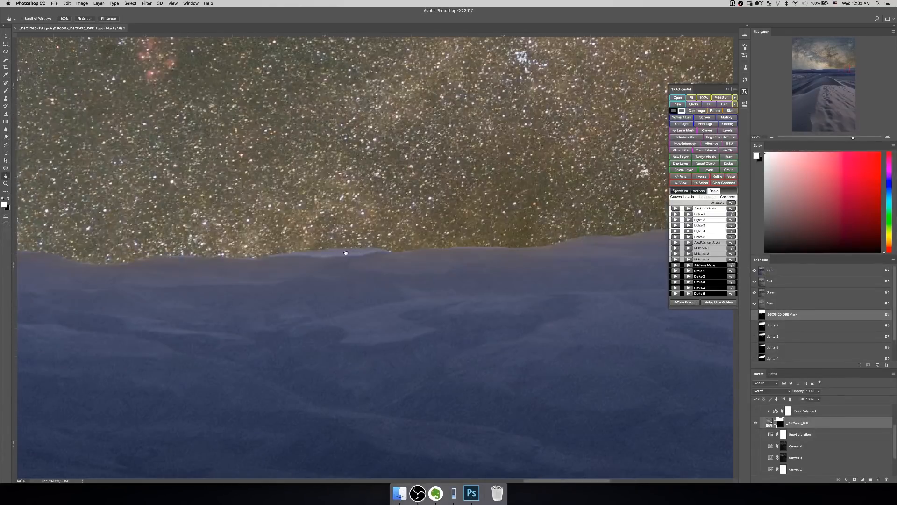
left_click_drag(361, 262, 443, 287)
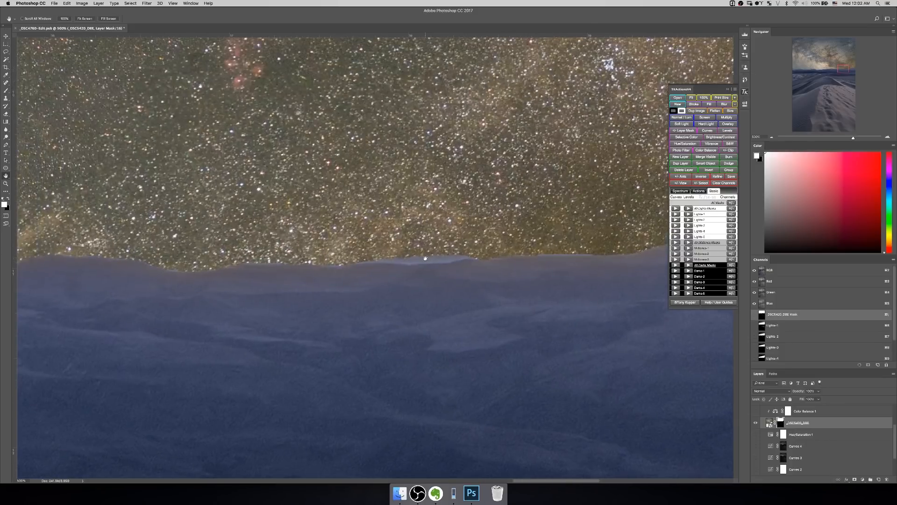
Step: Paint white on the _DSC5420_DBE mask with a small soft brush over the pale strip above the mountain ridge
key("b")
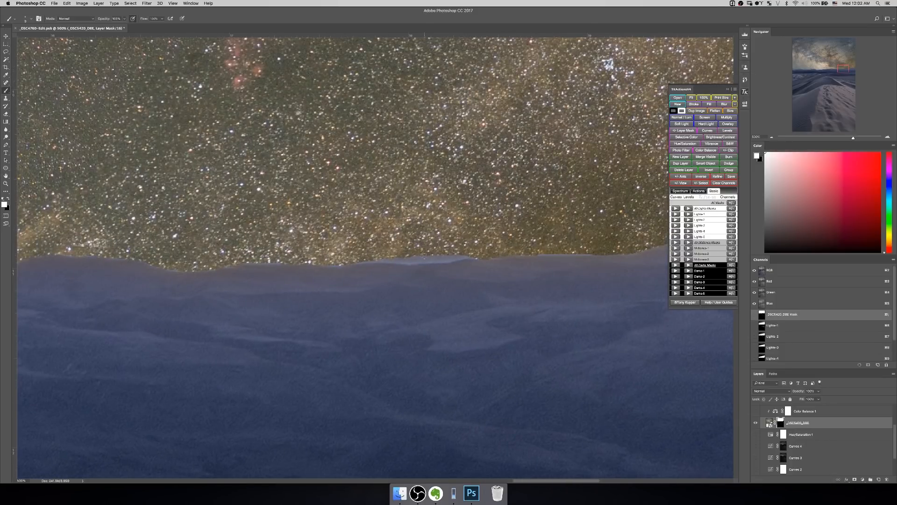
left_click(30, 19)
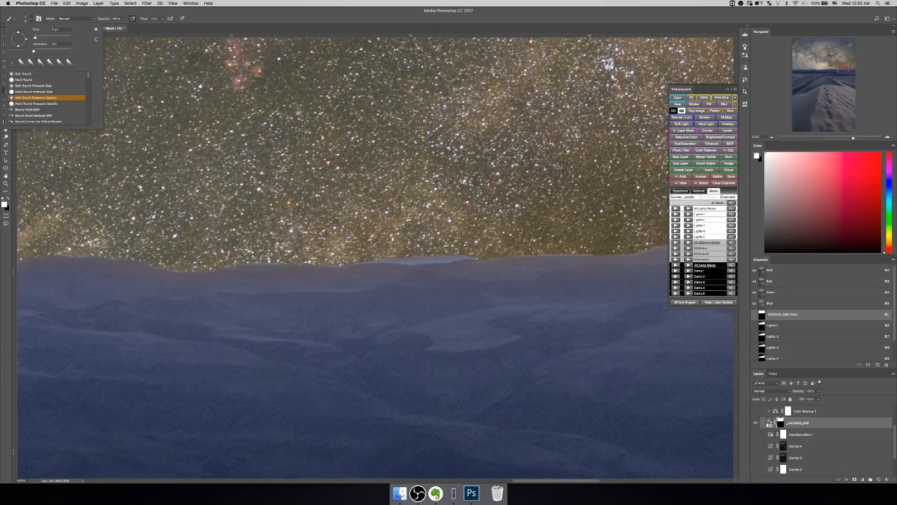
left_click(263, 8)
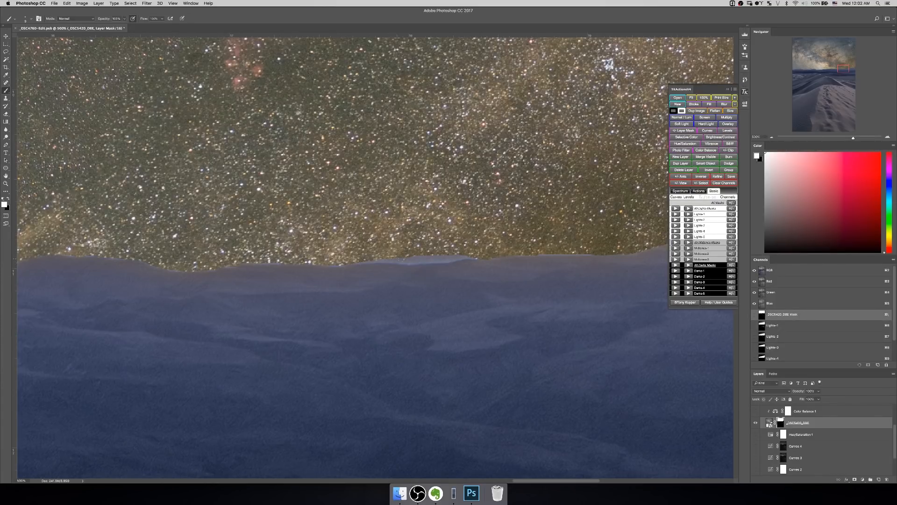
key("z")
left_click(409, 261)
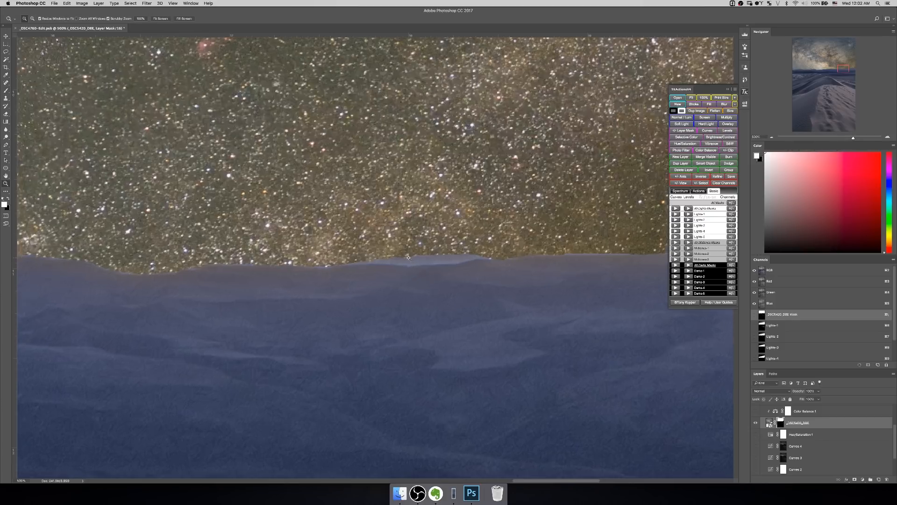
left_click(409, 261)
left_click(409, 262)
left_click(409, 262)
key("b")
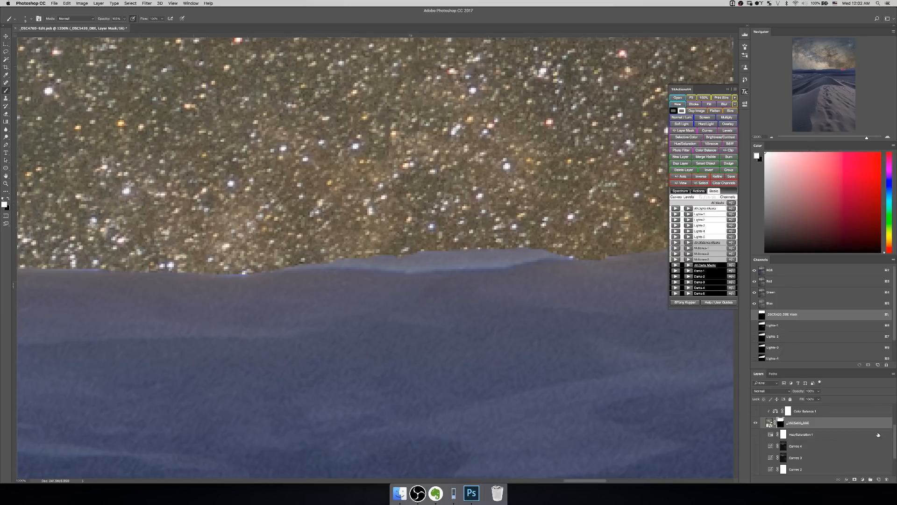
mouse_move(397, 260)
left_mouse_down()
mouse_move(482, 260)
mouse_move(449, 250)
mouse_move(558, 256)
mouse_move(500, 263)
left_mouse_up()
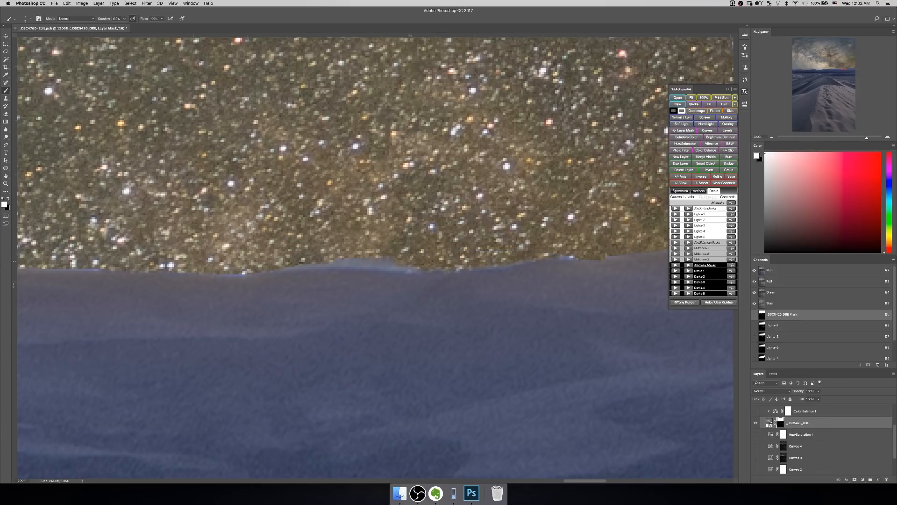
left_click_drag(407, 257, 355, 253)
Step: Display the _DSC5420_DBE mask alone, paint its grey dune areas black with a large soft brush, and return to the full image
key("z")
left_click(402, 262, "alt")
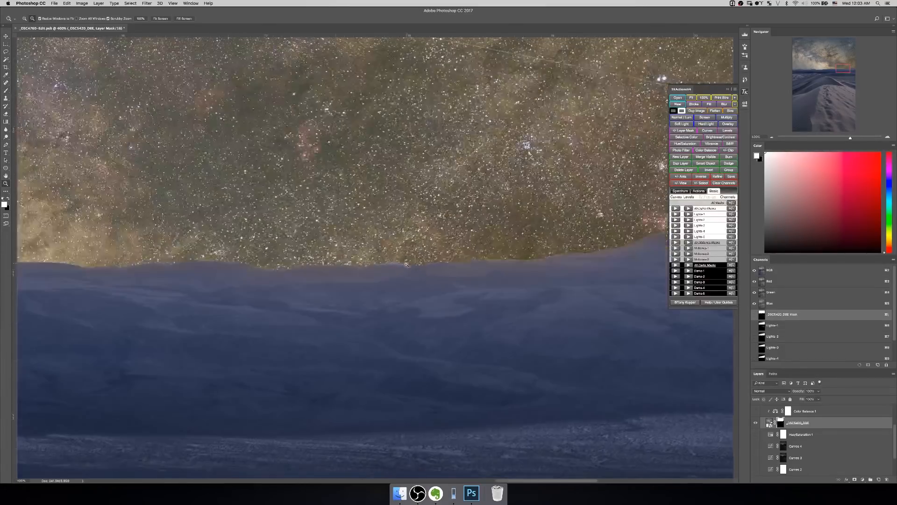
left_click(497, 266, "alt")
left_click(573, 254)
left_click(517, 288, "alt")
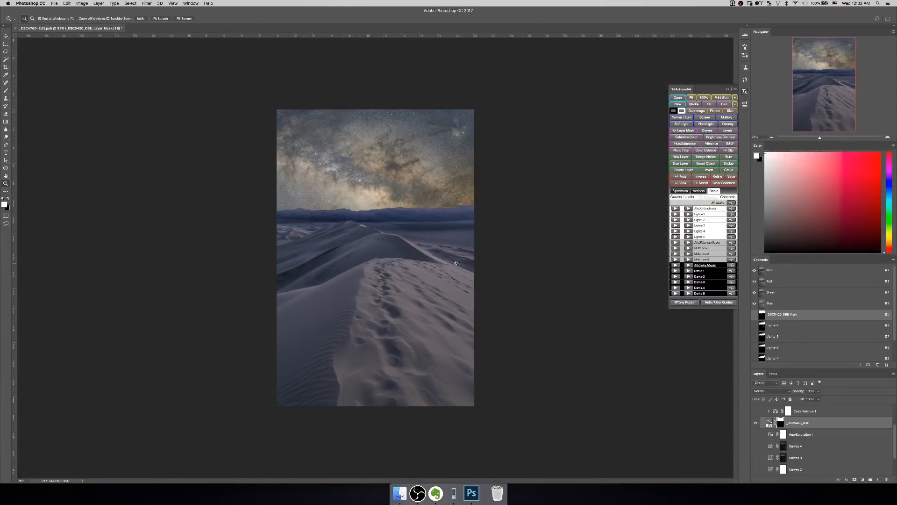
key("super+equal")
key("alt")
left_click(778, 423, "alt")
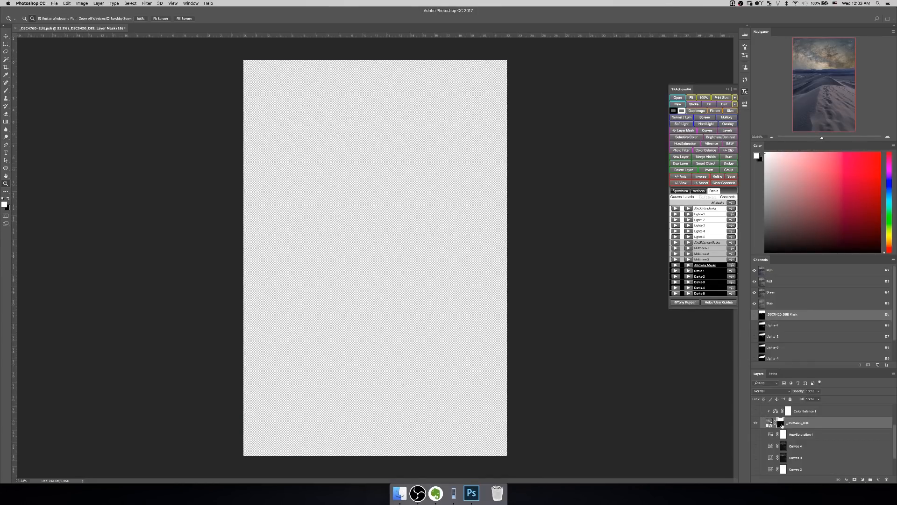
key("b")
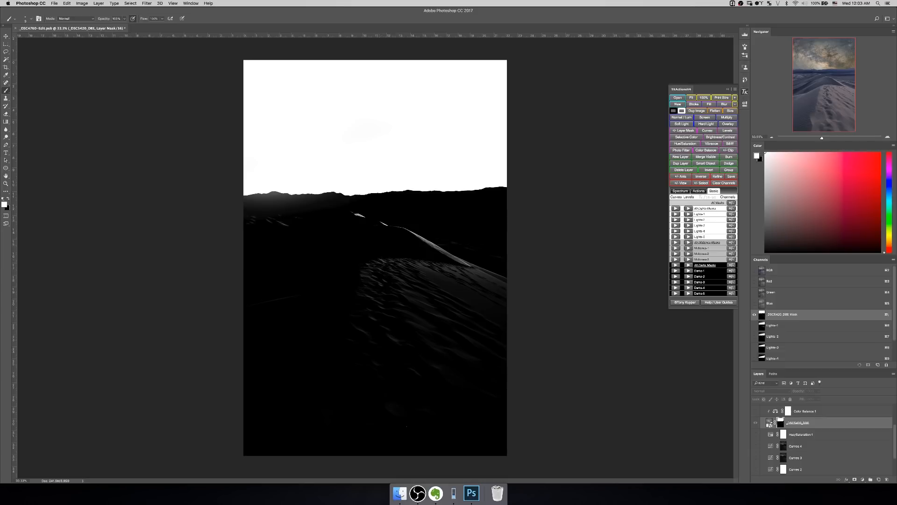
key("bracketright")
key("bracketright")
key("bracketright")
key("bracketright")
key("bracketright")
key("bracketright")
key("bracketright")
key("bracketright")
key("bracketright")
key("bracketright")
key("bracketright")
key("bracketright")
key("bracketright")
key("bracketright")
key("x")
key("bracketright")
key("bracketright")
key("bracketright")
key("bracketright")
key("bracketright")
key("bracketright")
key("bracketright")
key("bracketright")
key("bracketleft")
mouse_move(376, 235)
left_mouse_down()
mouse_move(360, 225)
mouse_move(477, 254)
mouse_move(521, 291)
mouse_move(376, 293)
mouse_move(371, 286)
mouse_move(503, 271)
mouse_move(431, 270)
mouse_move(421, 332)
mouse_move(358, 322)
left_mouse_up()
mouse_move(354, 424)
left_mouse_down()
mouse_move(407, 453)
mouse_move(447, 378)
left_mouse_up()
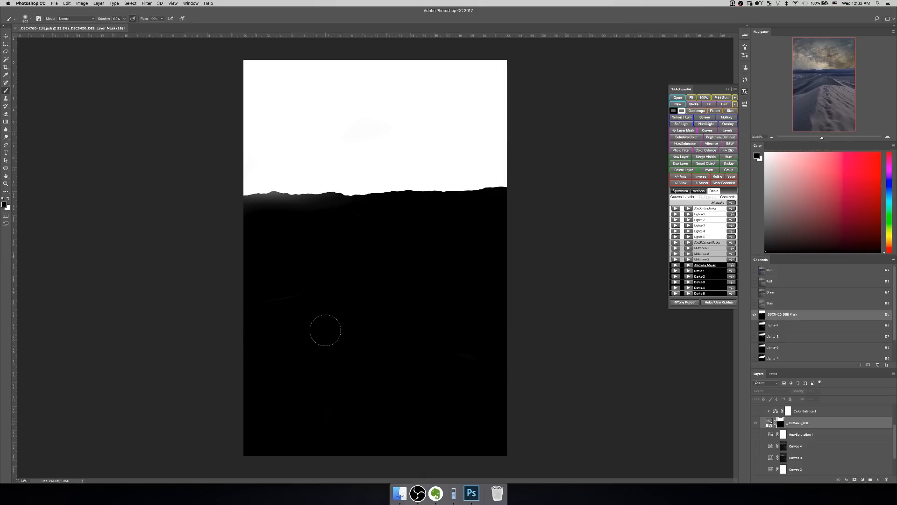
left_click(769, 423)
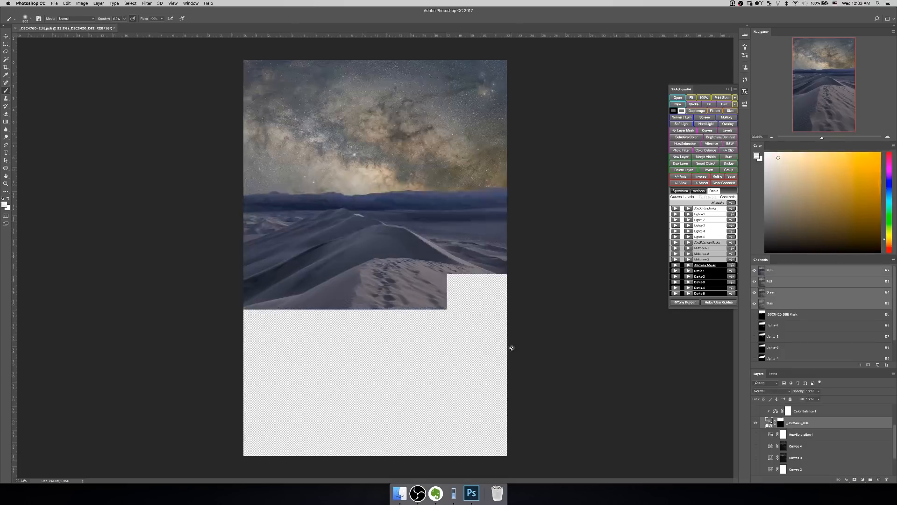
key("z")
left_click(349, 233, "alt")
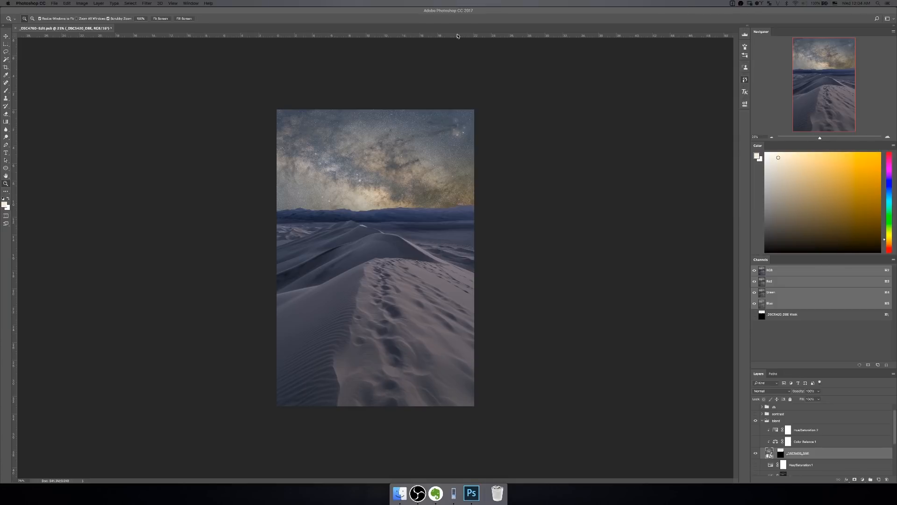
Step: Make the clipped Color Balance 1 adjustment above the Milky Way layer visible
left_click(464, 23)
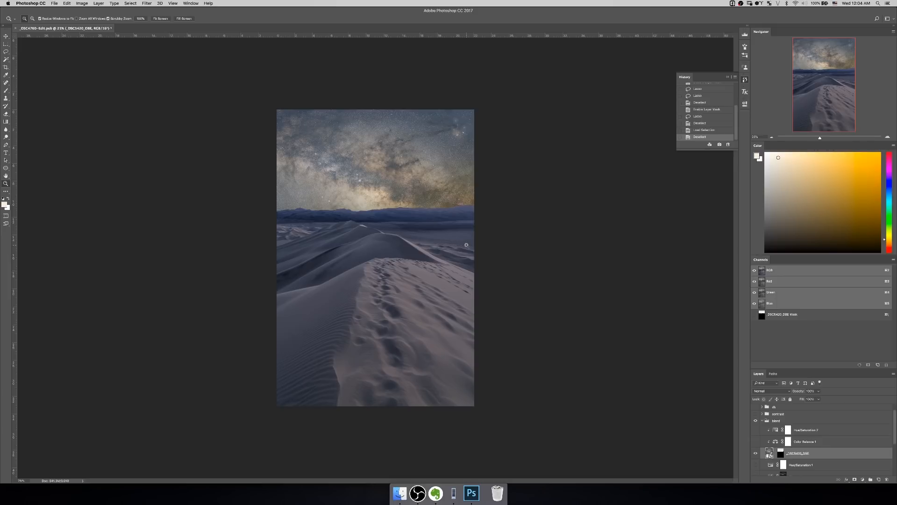
left_click(768, 443)
left_click(756, 443)
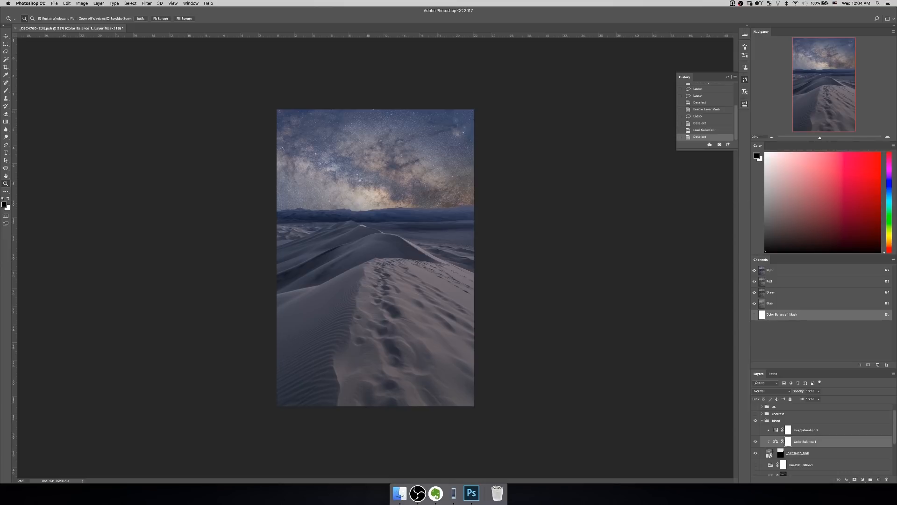
Step: Review the midtone and highlight settings of Color Balance 1 and compare the sky with the adjustment off and on
left_click(745, 103)
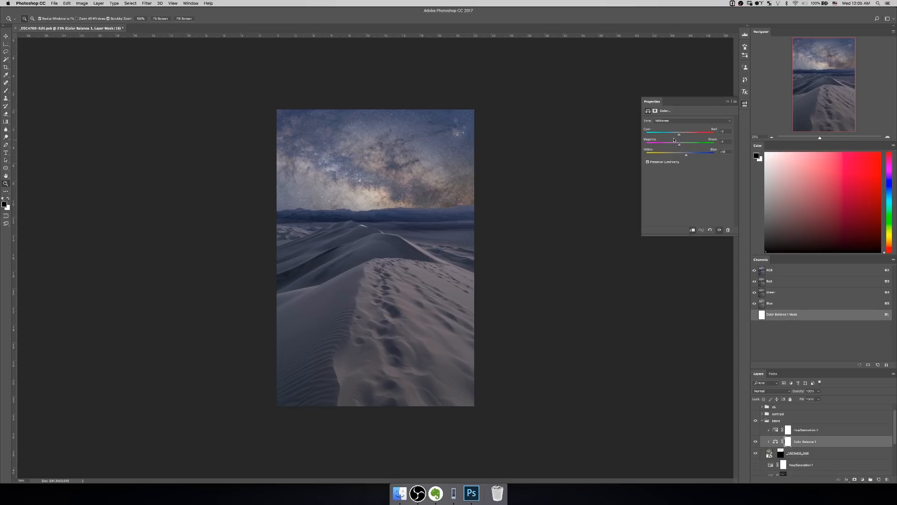
left_click(682, 121)
left_click(680, 114)
left_click(682, 121)
left_click(682, 134)
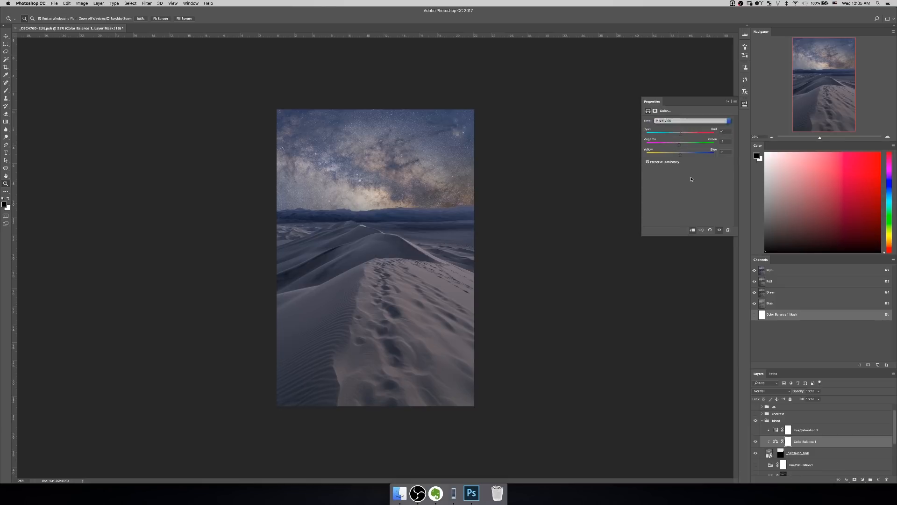
left_click(745, 104)
left_click(755, 441)
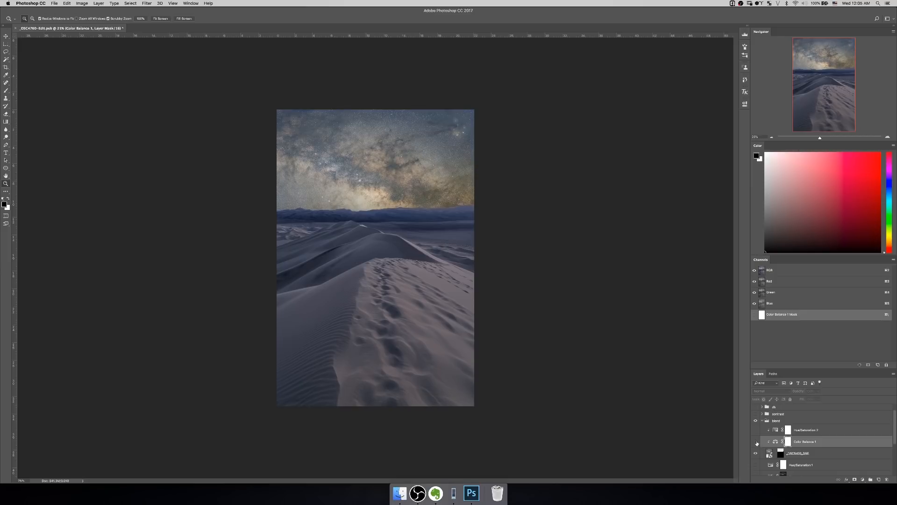
left_click(756, 441)
left_click(755, 442)
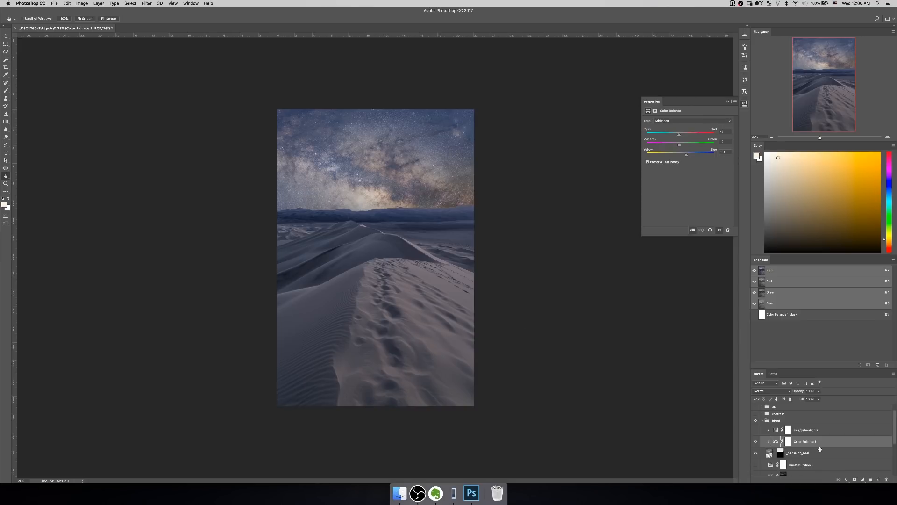
Step: Add a clipped Levels adjustment above Color Balance 1, raising the black point slightly and lowering the white point to brighten the sky
left_click(862, 480)
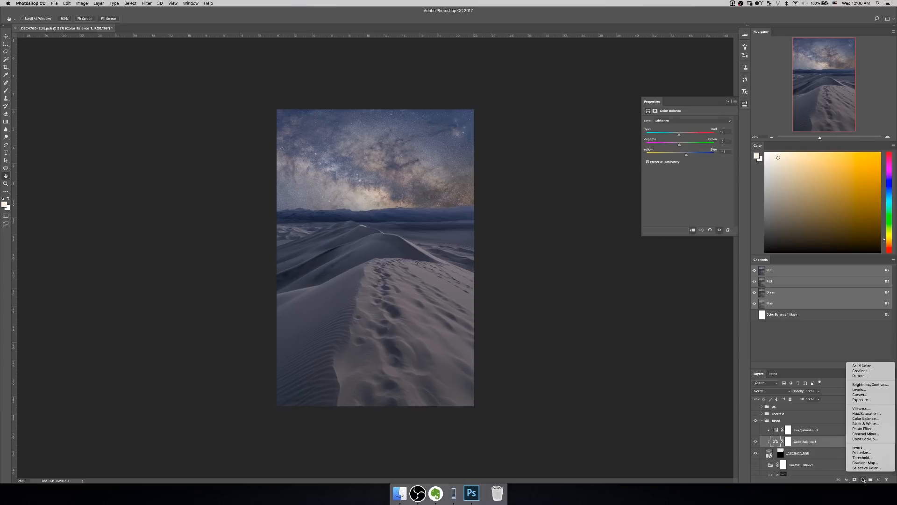
left_click(870, 392)
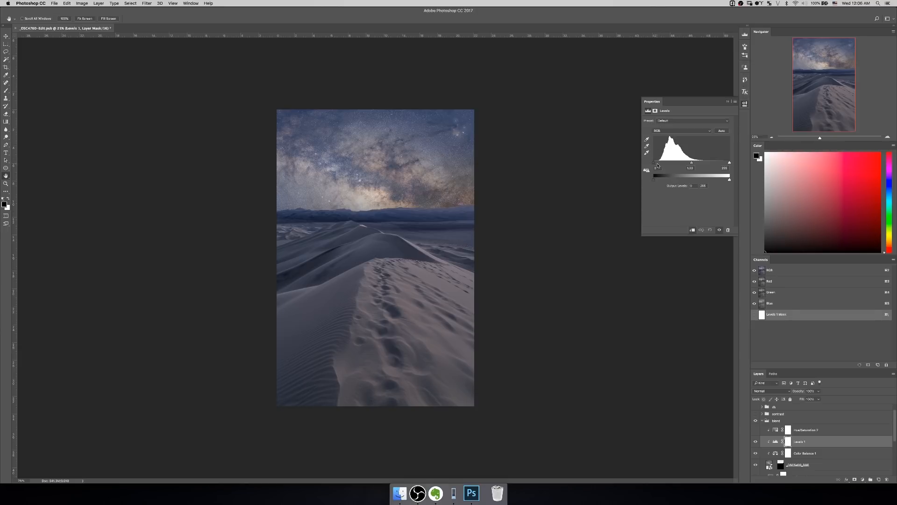
left_click_drag(657, 164, 659, 164)
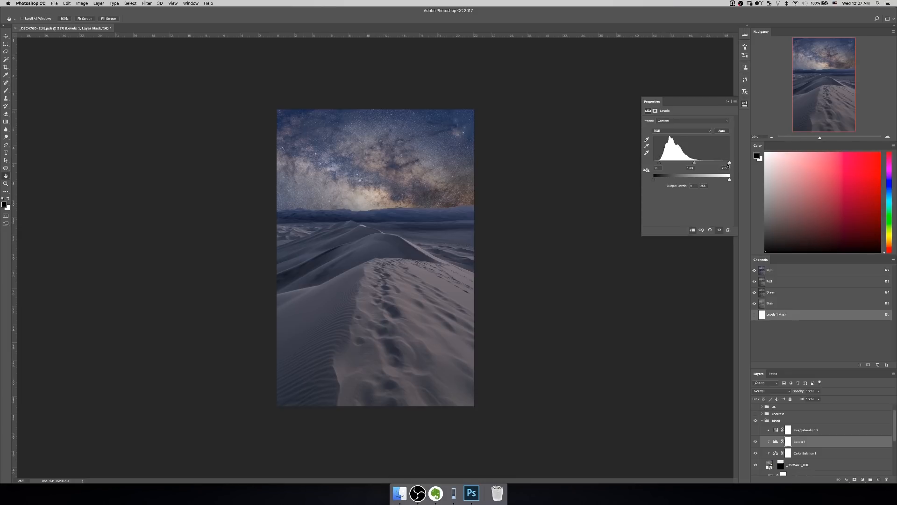
left_click_drag(728, 164, 710, 164)
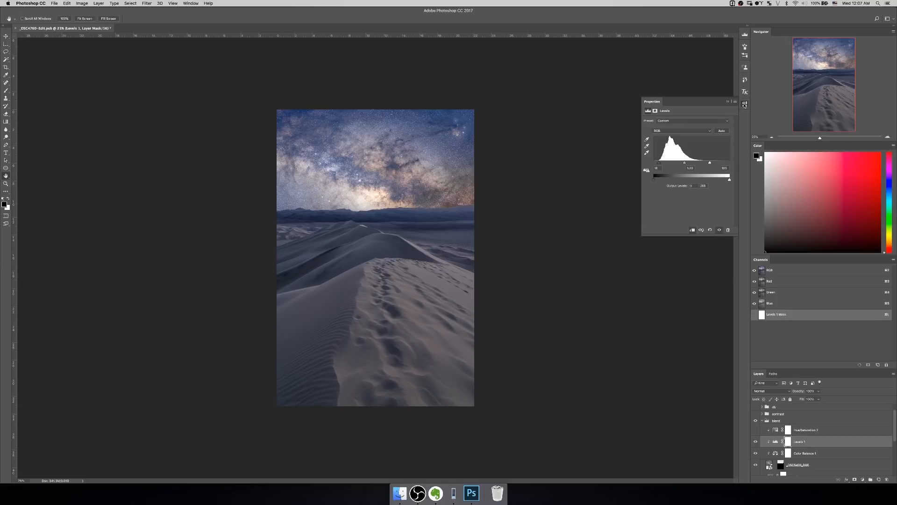
left_click(744, 105)
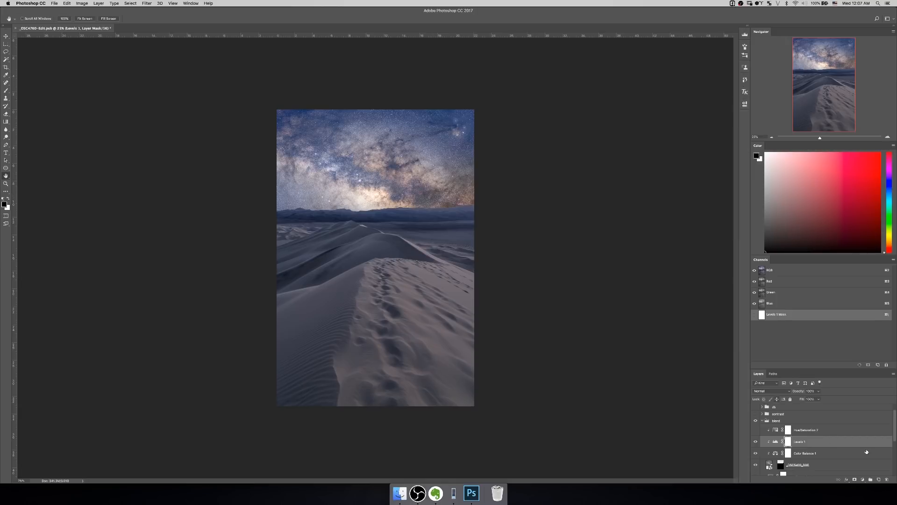
Step: Add a clipped Curves adjustment above Levels 1 and shape a gentle S-curve with darker shadows and controlled upper tones
left_click(862, 479)
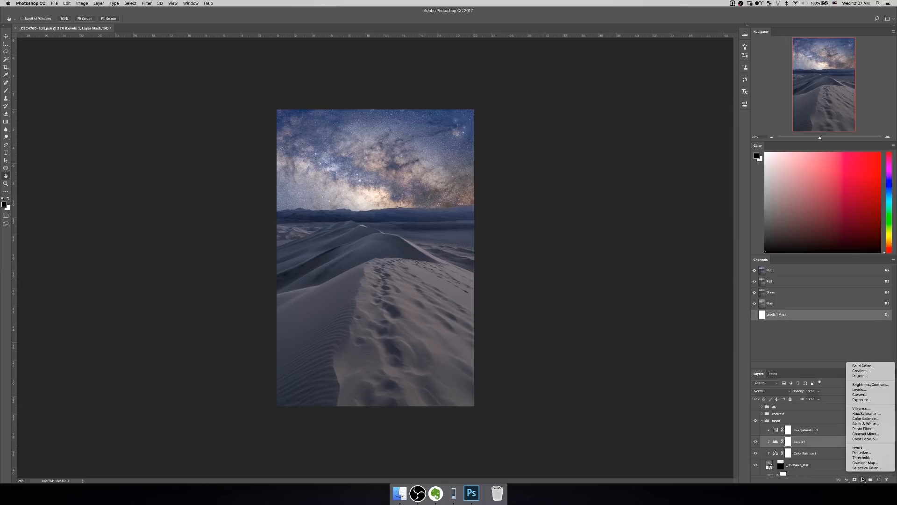
left_click(862, 394)
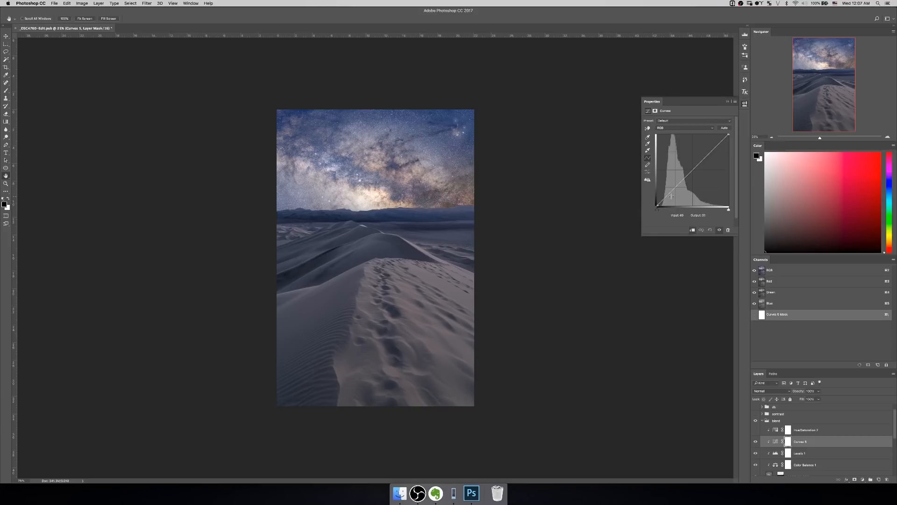
left_click_drag(672, 189, 673, 194)
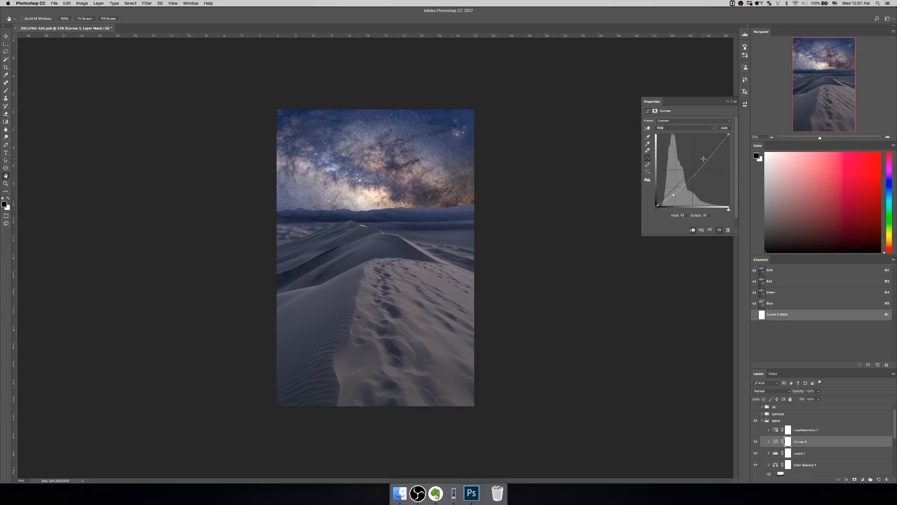
left_click_drag(704, 158, 719, 142)
left_click(719, 141)
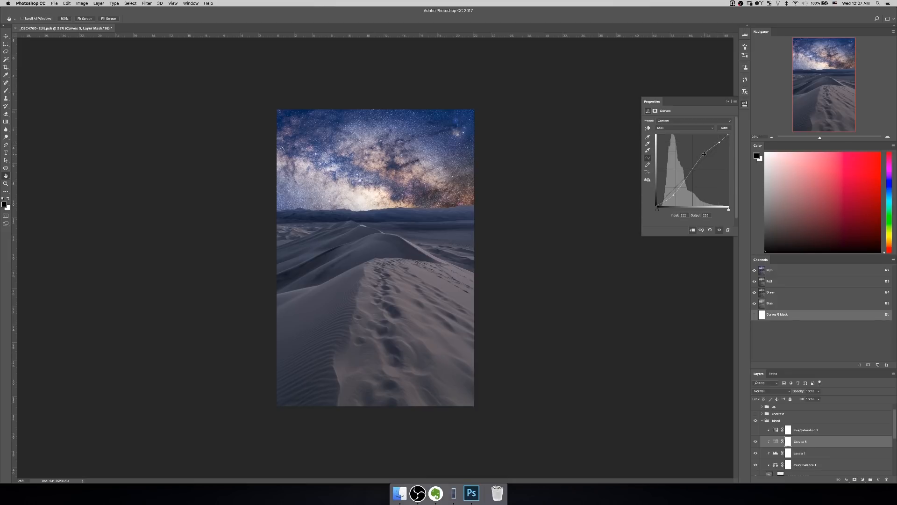
left_click(703, 156)
left_click_drag(703, 155, 704, 159)
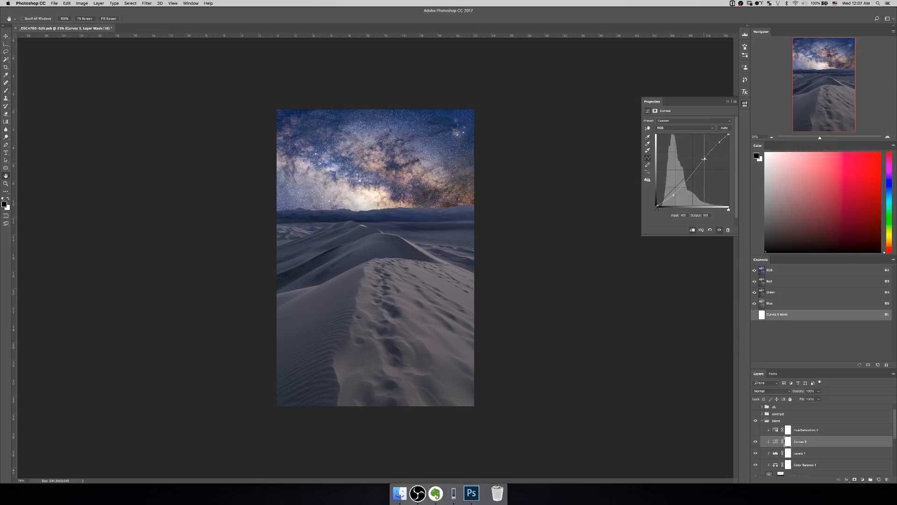
Step: Delete the clipped Curves adjustment and revert the document history to the state before the Levels adjustment was added
left_click_drag(673, 194, 673, 194)
left_click_drag(704, 159, 704, 161)
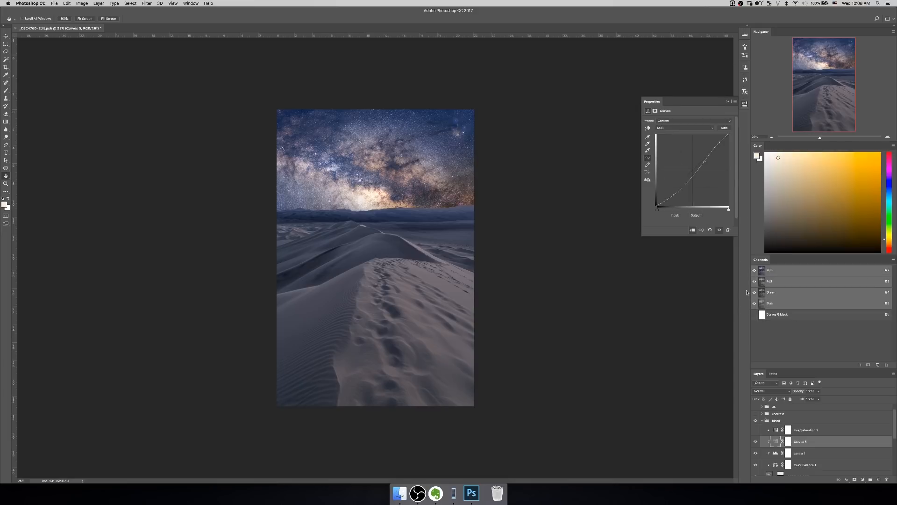
key("BackSpace")
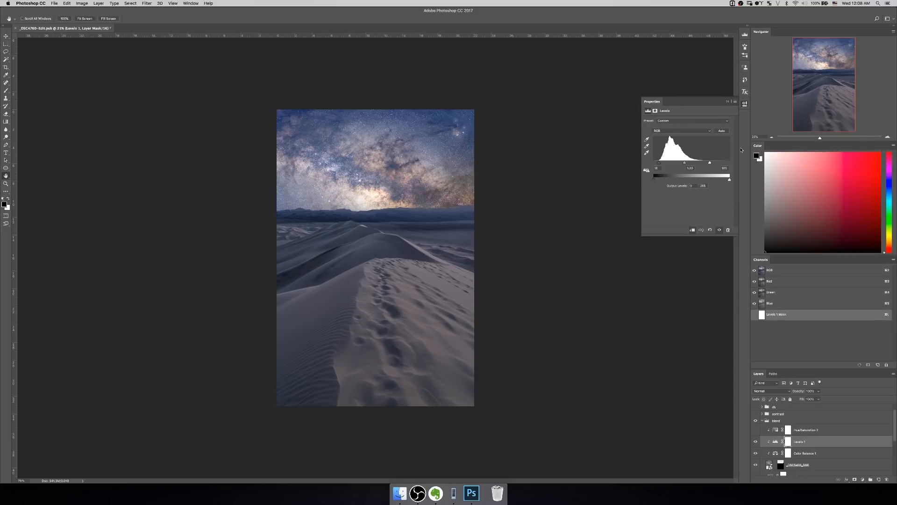
left_click(745, 79)
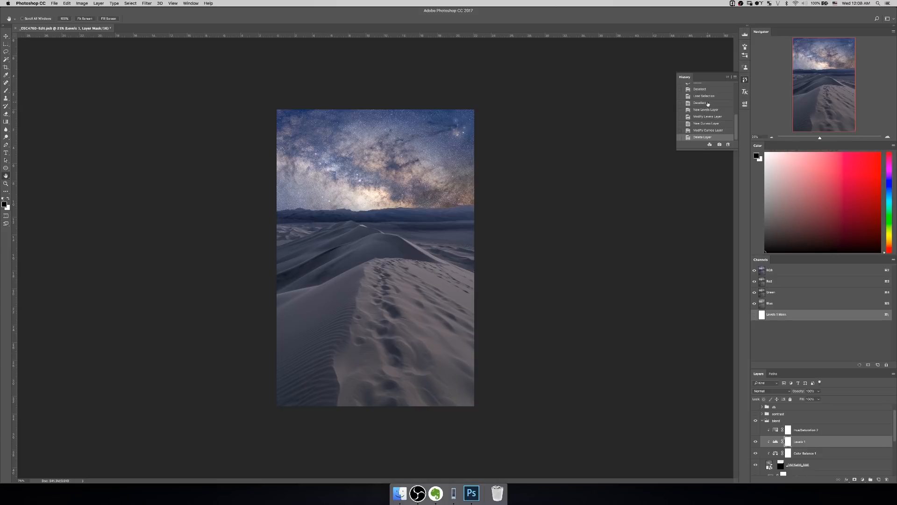
left_click(708, 104)
Step: Make the Curves 2 adjustment above the dune foreground visible and display its curve settings
key("x")
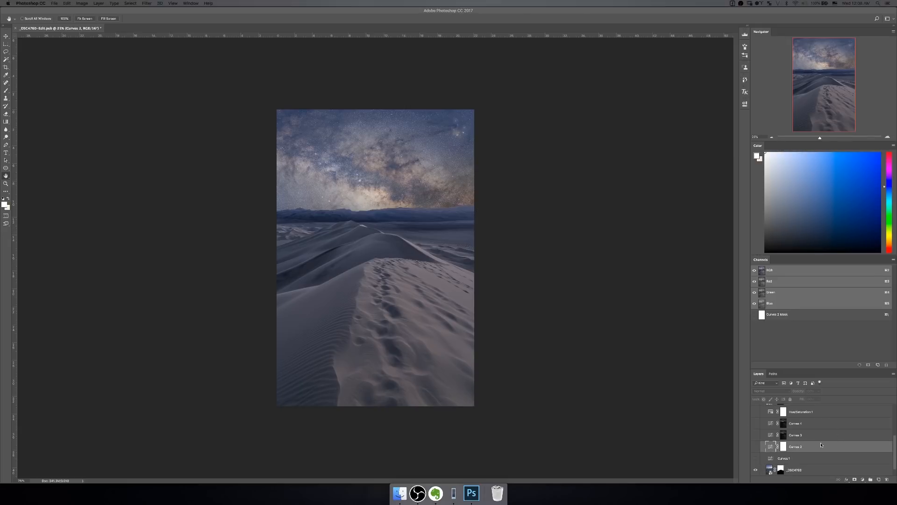
scroll(797, 458, "down", 1)
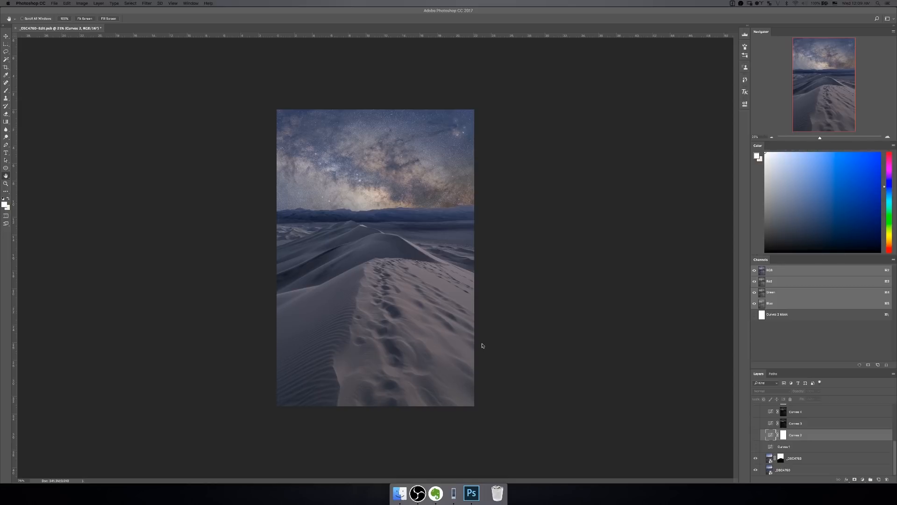
left_click(756, 436)
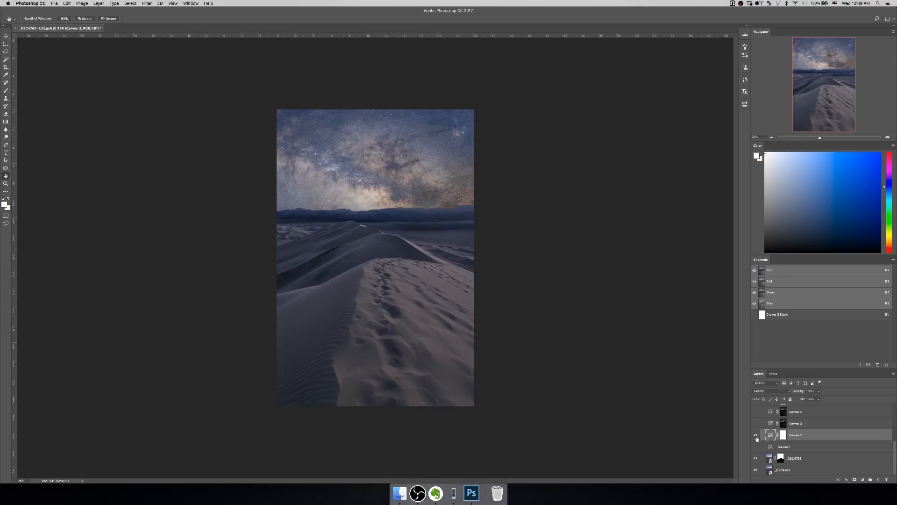
left_click(745, 105)
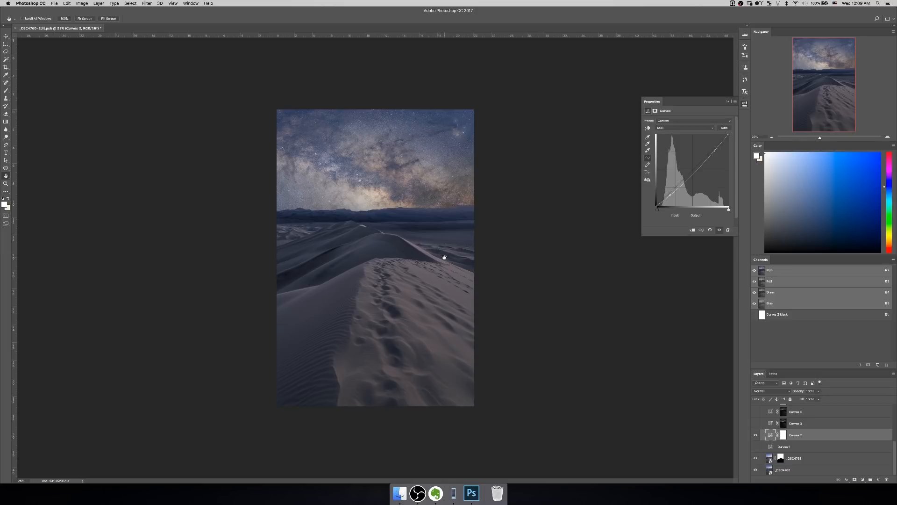
key("super+backslash")
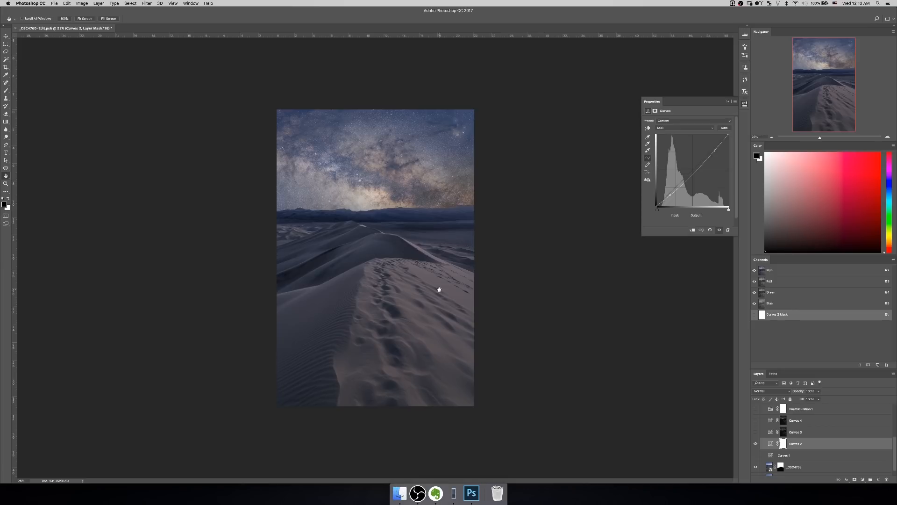
Step: Generate the full set of Lights luminosity masks as channels with the TKActions basic masks
left_click(744, 92)
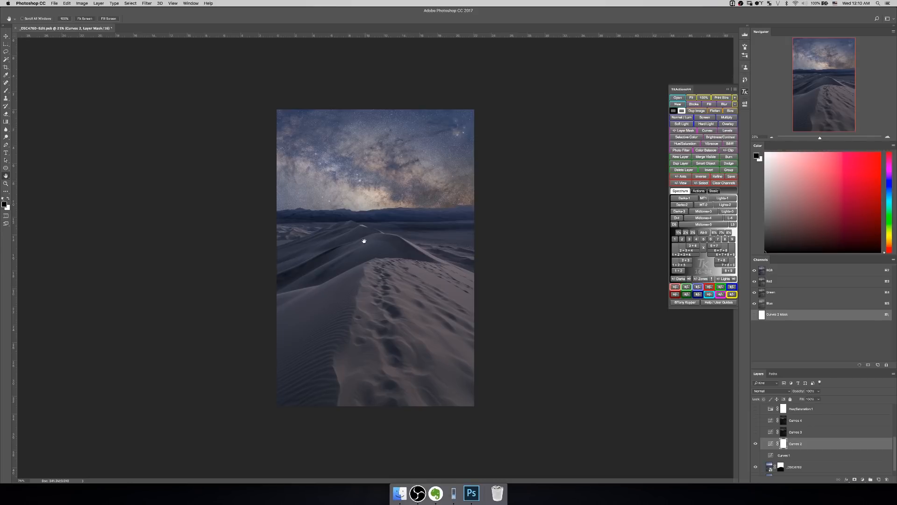
left_click(713, 191)
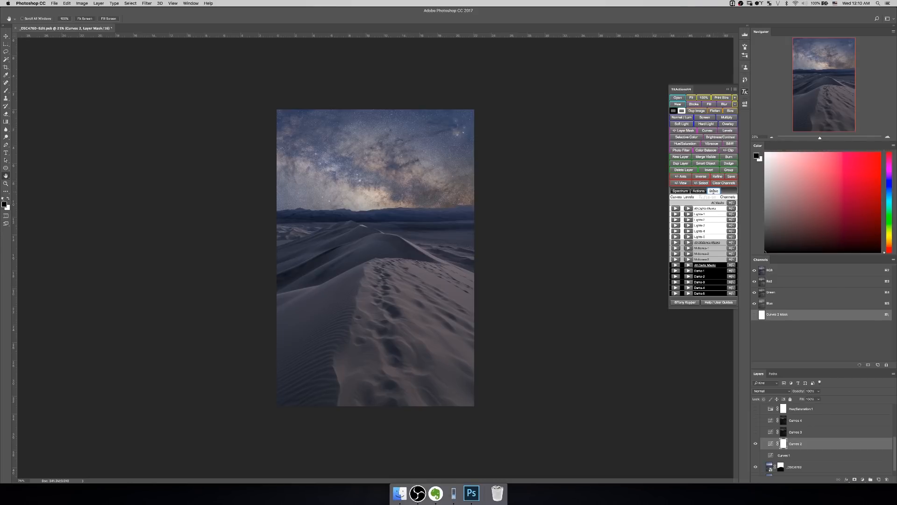
left_click(732, 208)
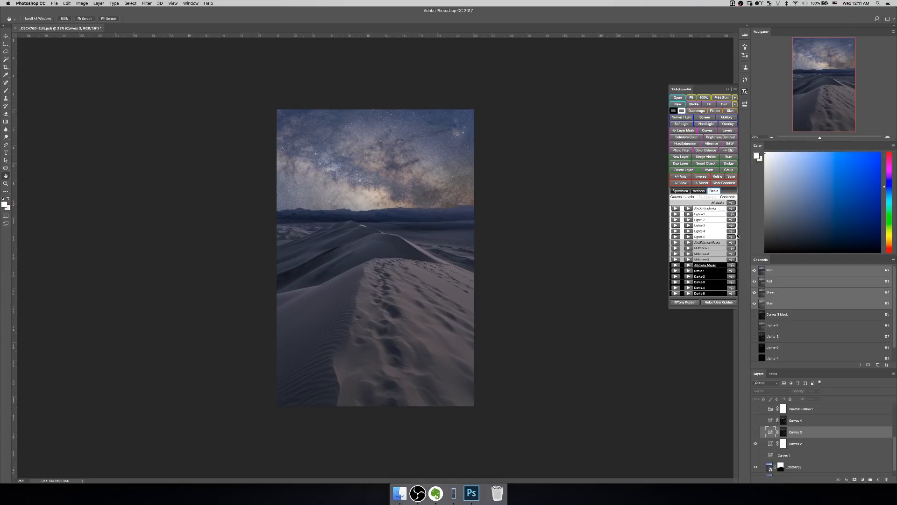
Step: Preview the Lights-1, Lights-2 and Lights-3 mask channels, and return to the full-color RGB view
left_click(799, 325)
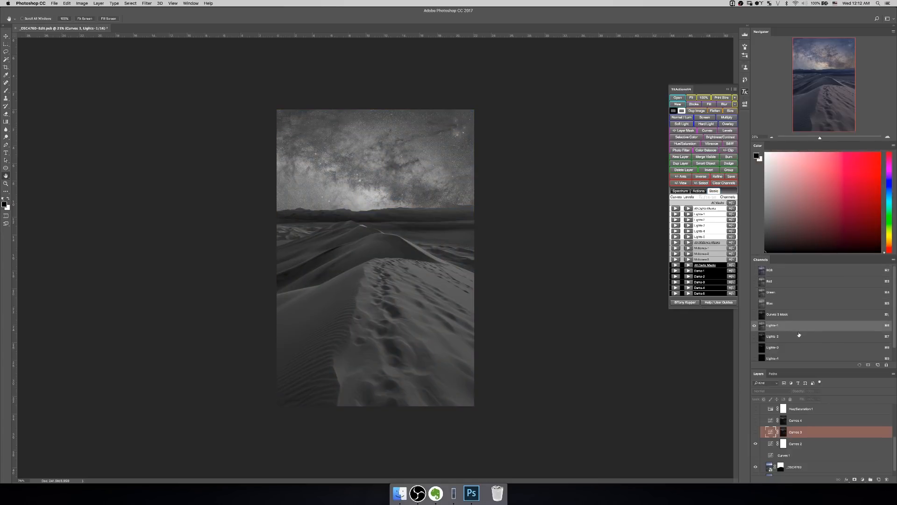
left_click(798, 336)
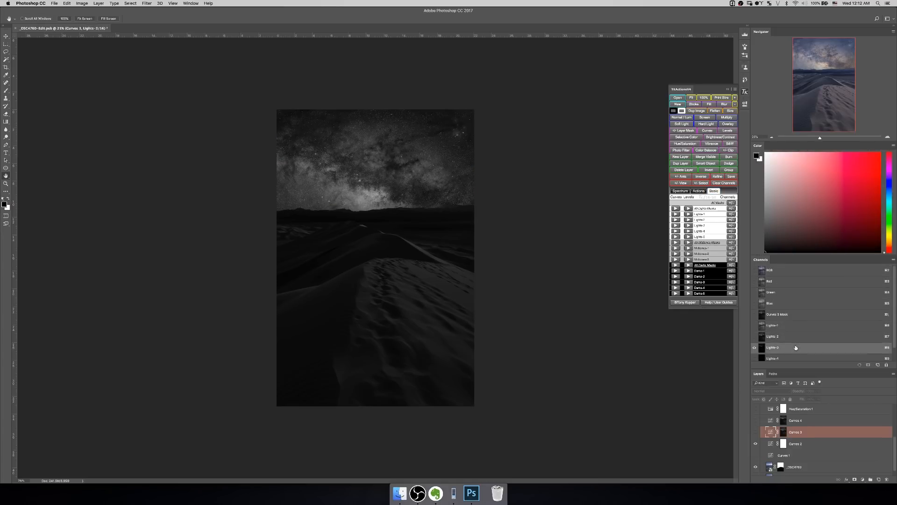
left_click(796, 348)
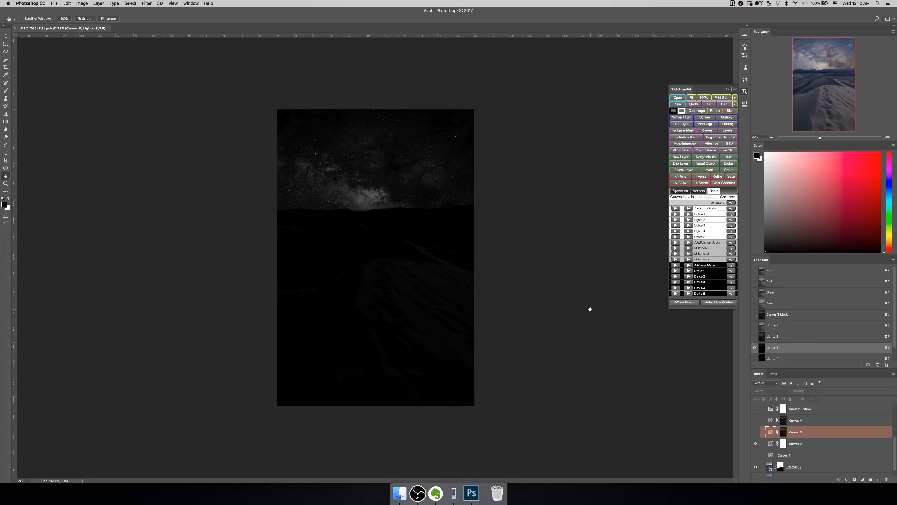
left_click(811, 337)
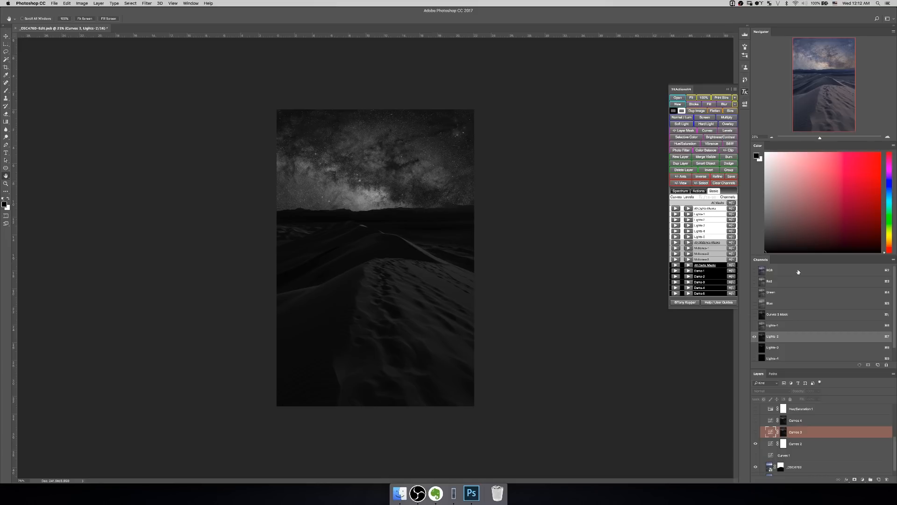
left_click(798, 271)
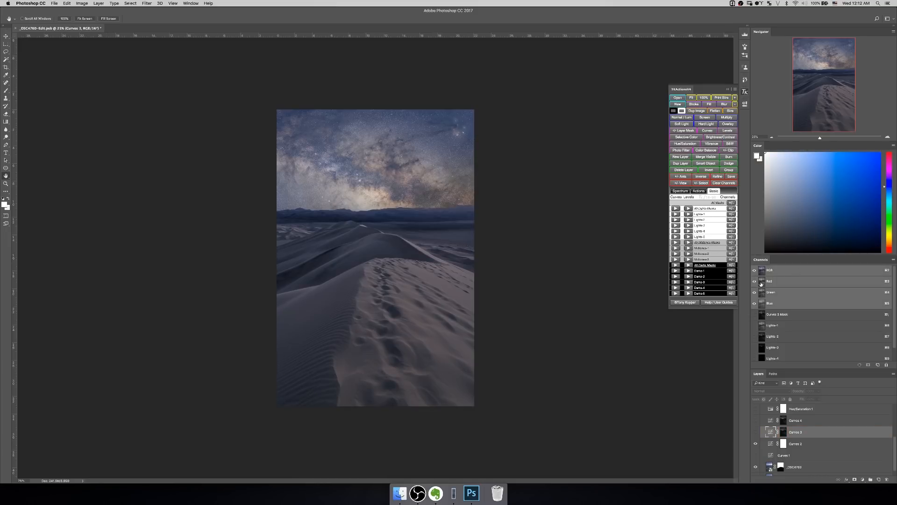
Step: Make Curves 3 and Curves 4 visible and inspect the curve settings of both, including the mask of Curves 3
left_click(756, 432)
left_click(756, 420)
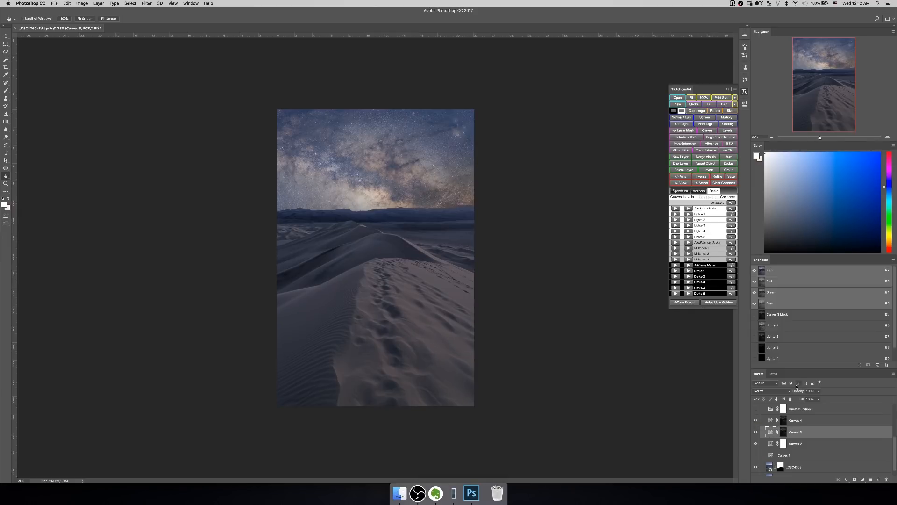
left_click(745, 103)
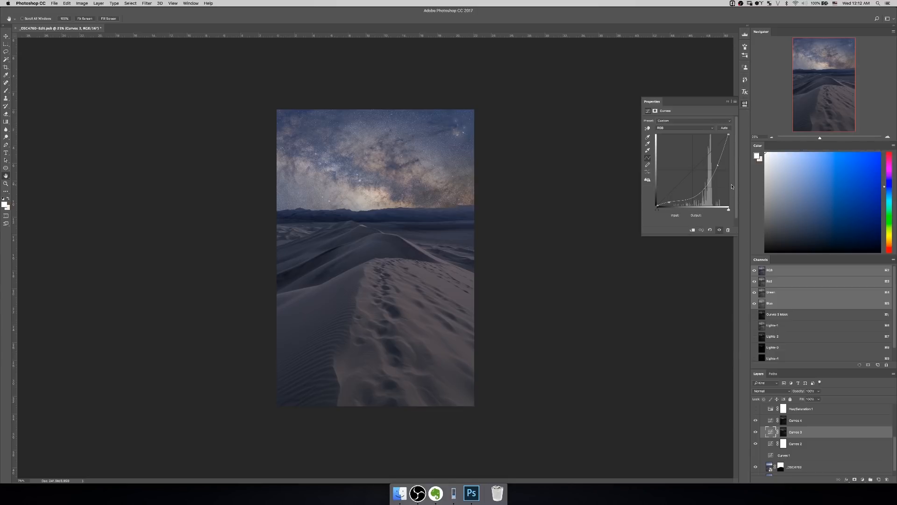
left_click(718, 164)
left_click(784, 433, "alt")
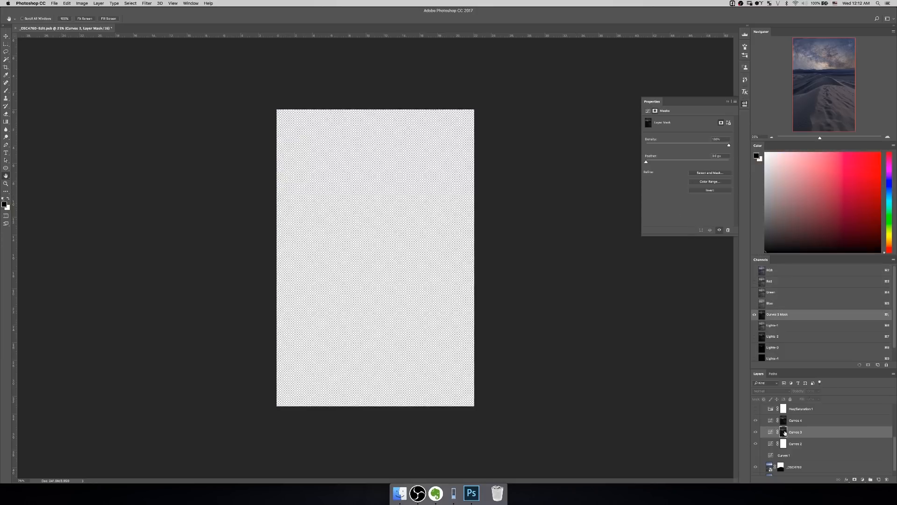
left_click(805, 434)
left_click(799, 420)
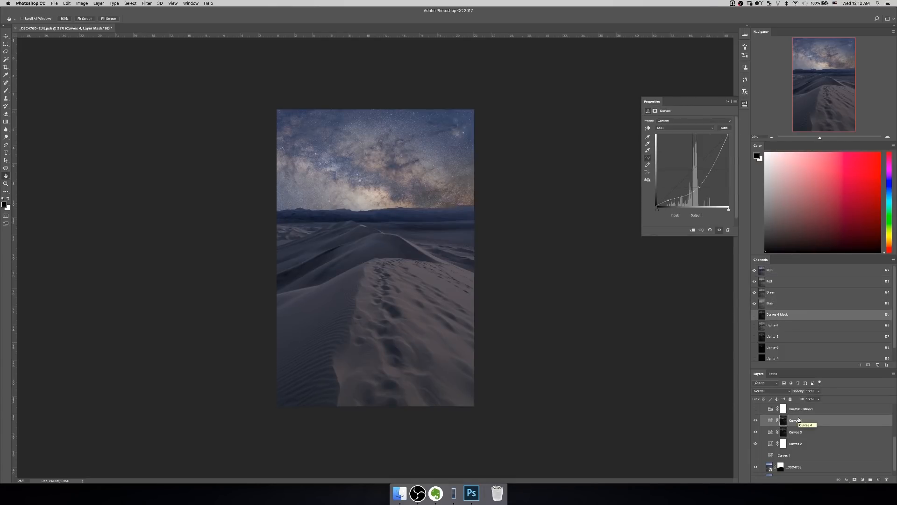
left_click(771, 419)
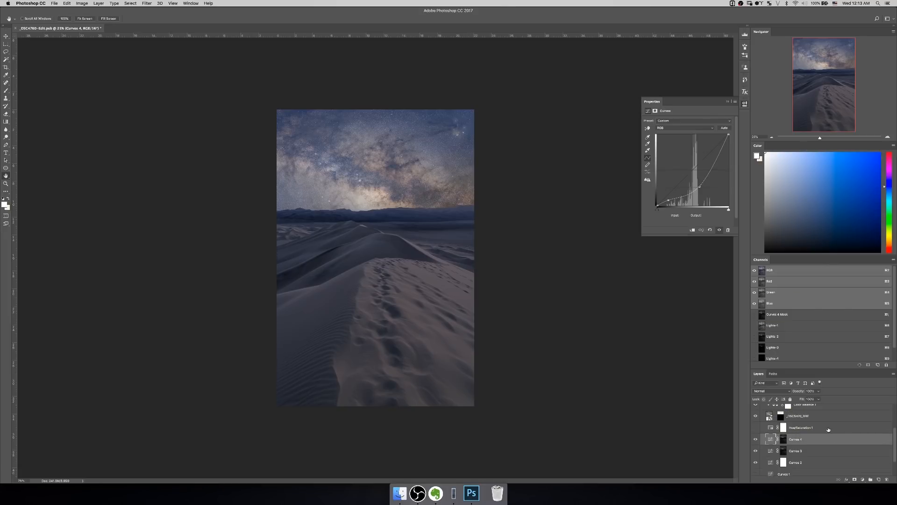
Step: Make the clipped Hue/Saturation 2 adjustment visible and review its Reds and Yellows settings
scroll(828, 430, "up", 3)
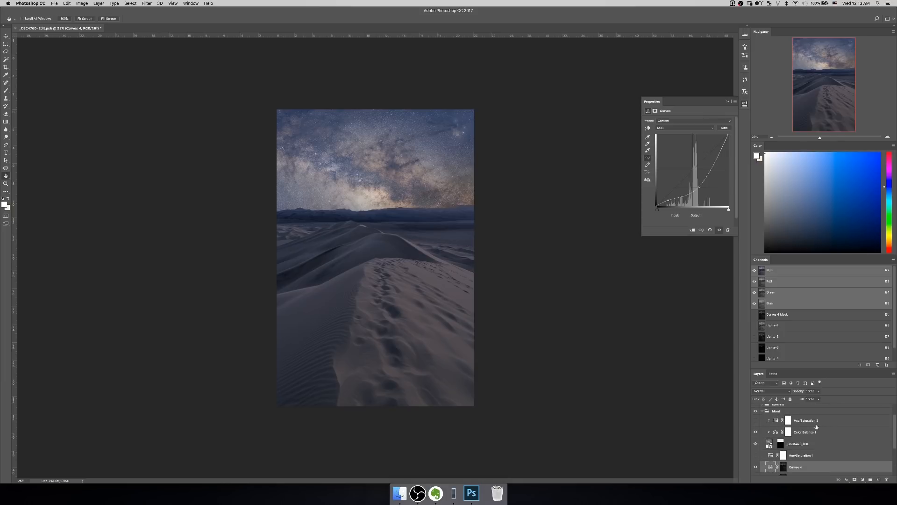
left_click(757, 423)
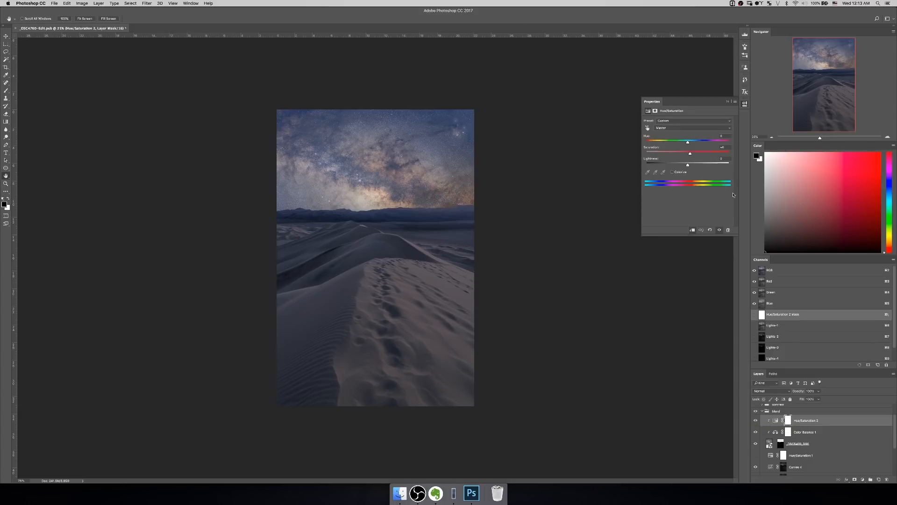
left_click(682, 128)
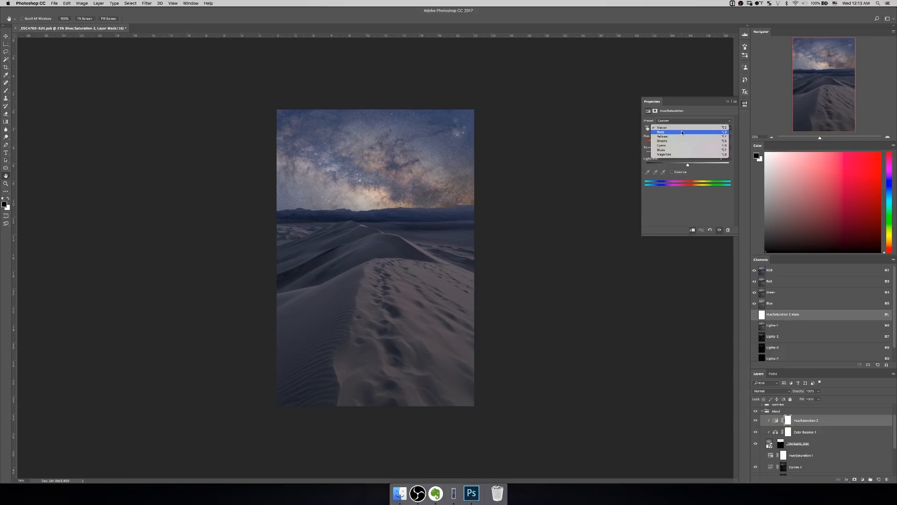
left_click(683, 134)
left_click(699, 128)
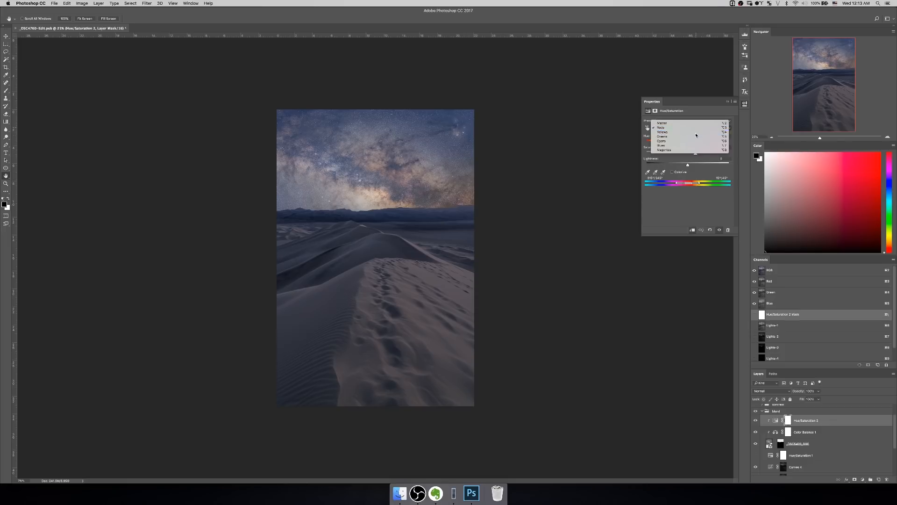
left_click(694, 131)
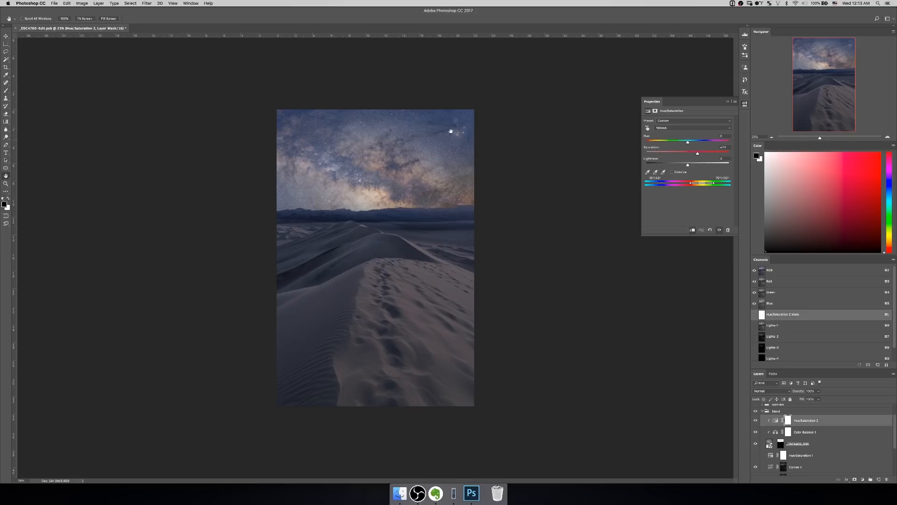
Step: Collapse the blend group, expand the contrast group, and compare the image with the contrast group on and off
left_click(766, 411)
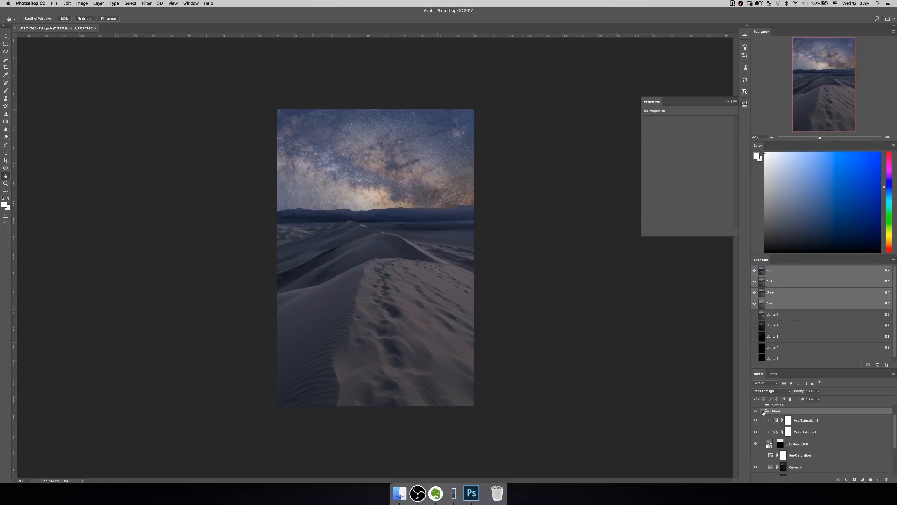
left_click(762, 411)
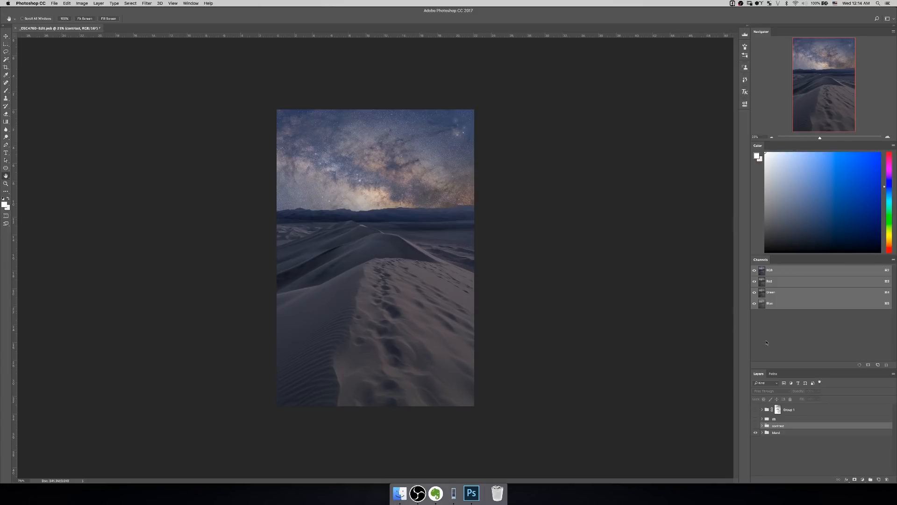
left_click(762, 426)
left_click(755, 426)
left_click(756, 426)
left_click(756, 427)
left_click(756, 427)
Step: Generate a new set of Lights luminosity mask channels from the blended image for the contrast work
left_click(745, 92)
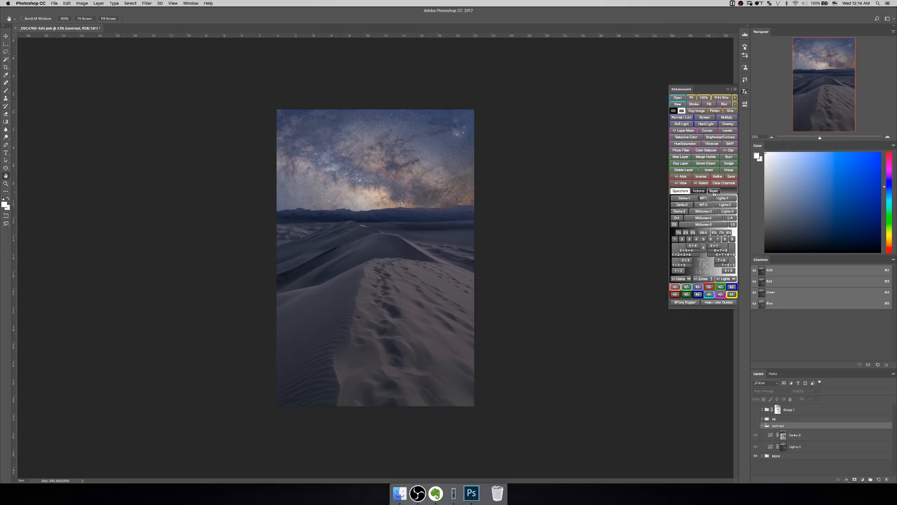
left_click(714, 191)
left_click(734, 209)
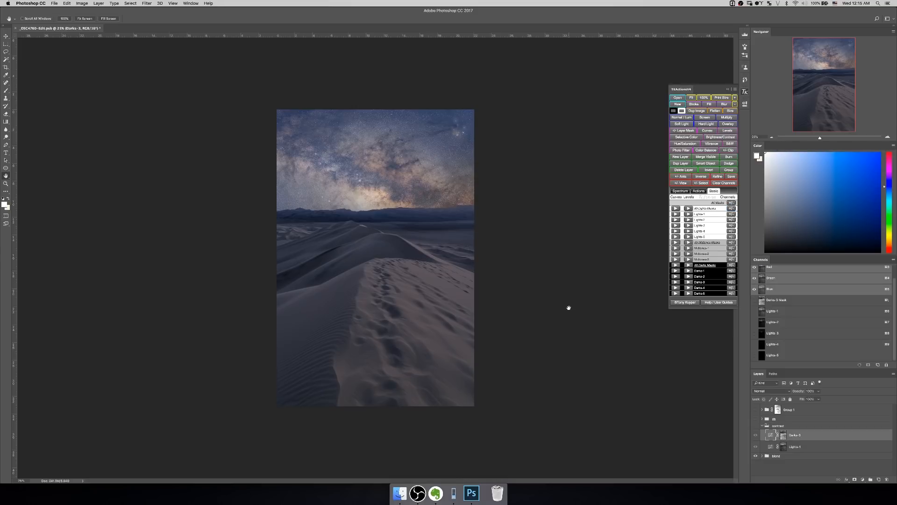
Step: Compare the new Lights-1 and Lights-2 mask channels, and restore the RGB composite view
left_click(790, 313)
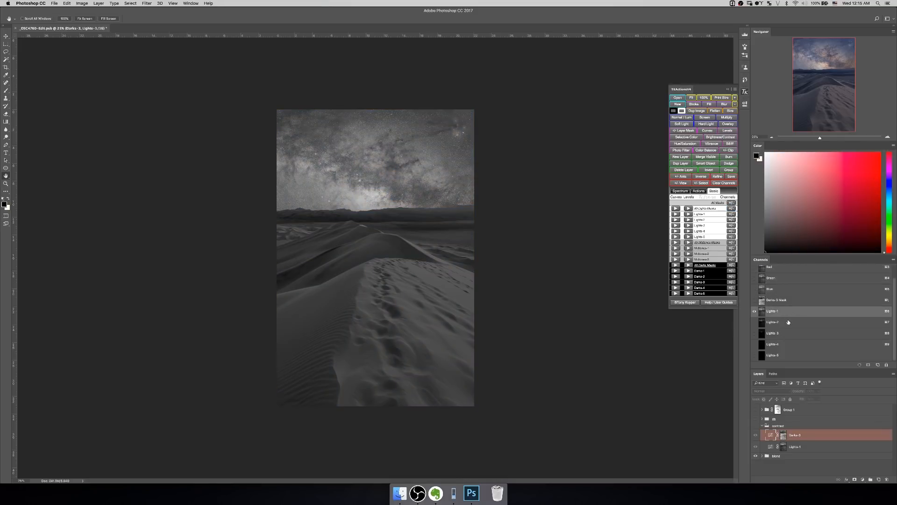
left_click(789, 323)
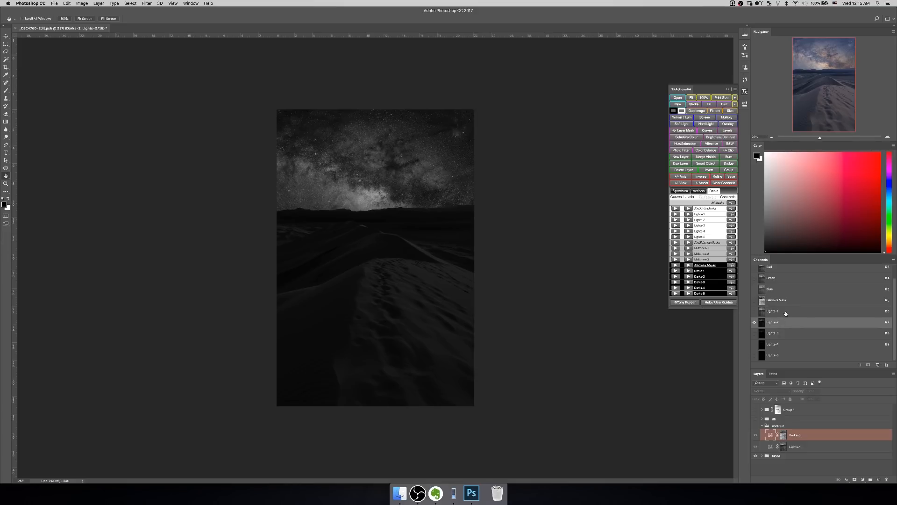
left_click(786, 313)
scroll(777, 299, "up", 2)
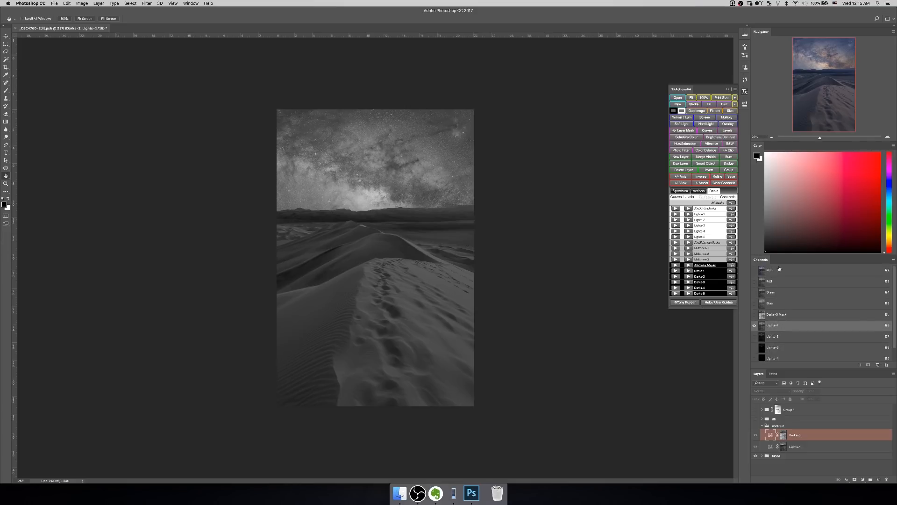
left_click(779, 270)
Step: Display the curve settings of the Lights-1 adjustment in the contrast group
left_click(676, 214)
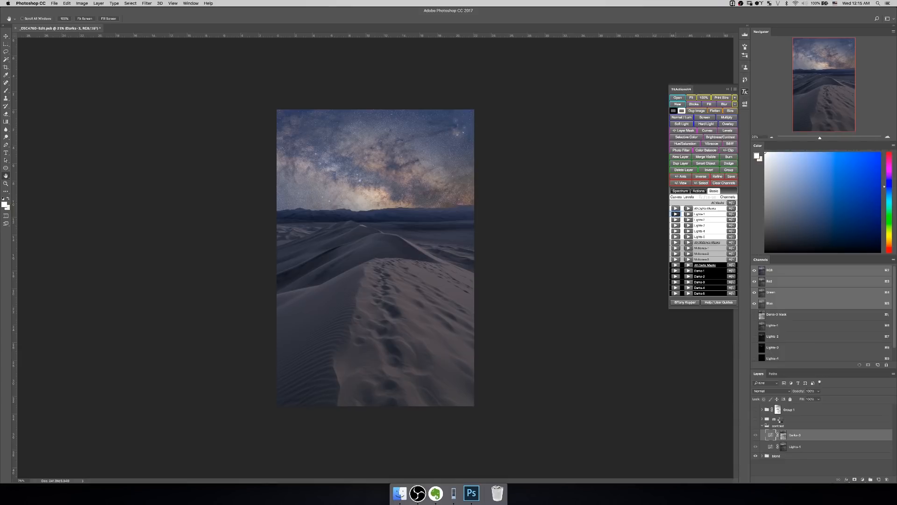
left_click(745, 103)
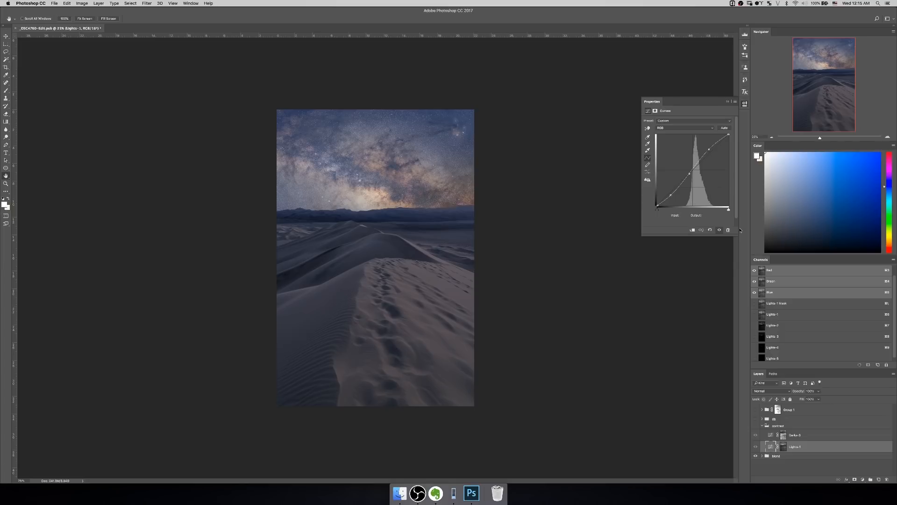
Step: Show the contrast group and compare the image with its Lights-1 curves adjustment on and off
left_click(755, 426)
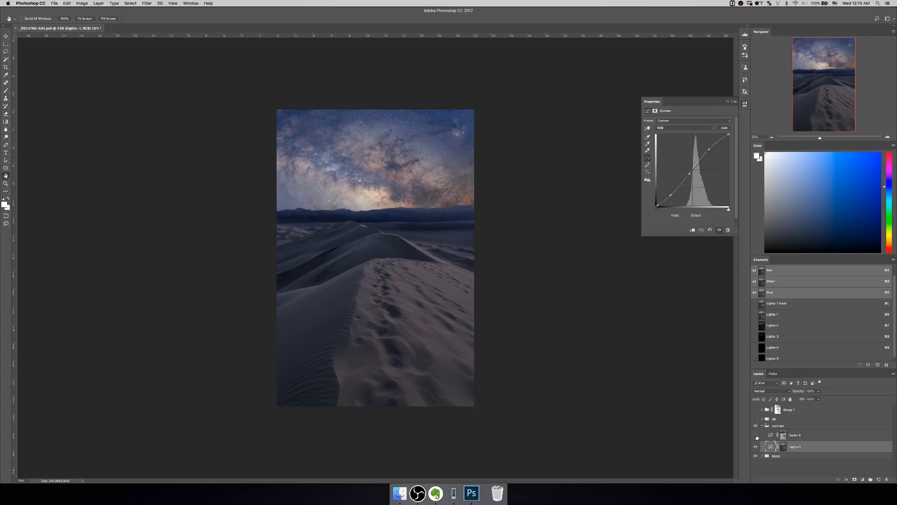
left_click(755, 447)
left_click(755, 447)
left_click(756, 446)
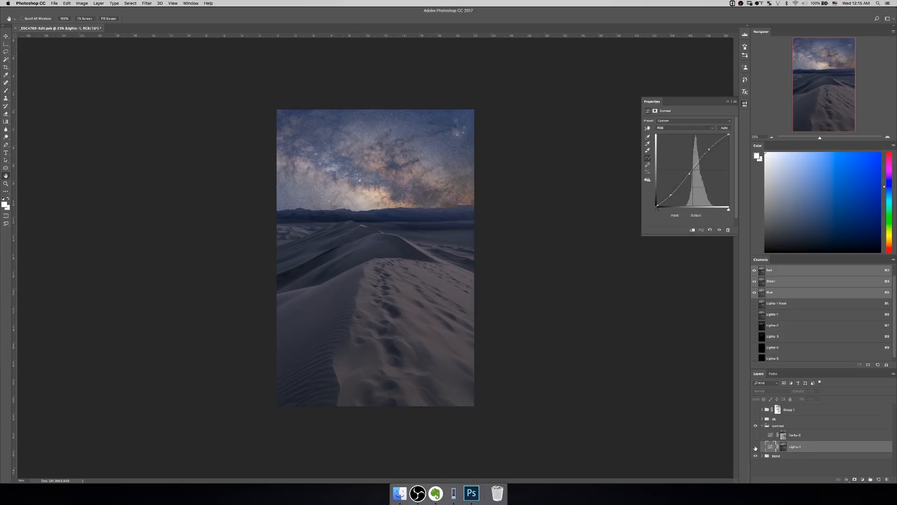
left_click(755, 446)
left_click(755, 446)
left_click(755, 447)
Step: Generate Darks luminosity mask channels from the image with the TK actions
left_click(745, 92)
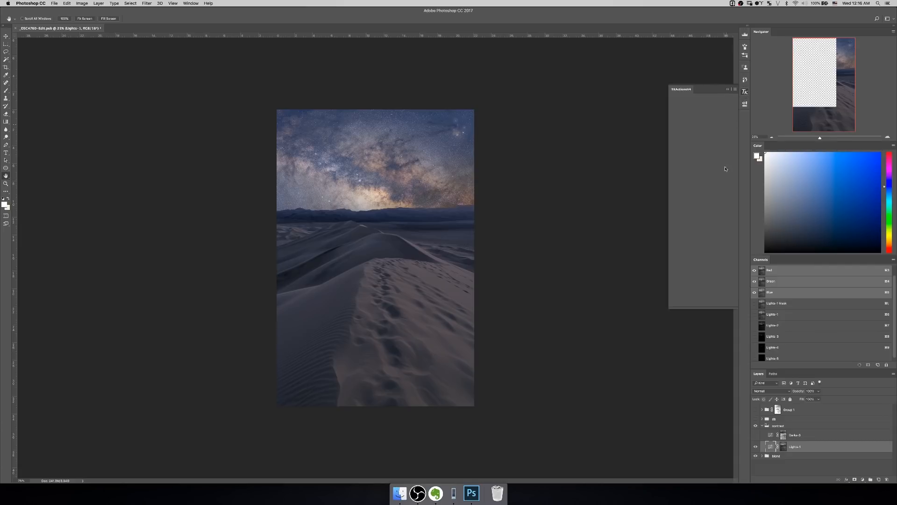
left_click(713, 191)
left_click(732, 271)
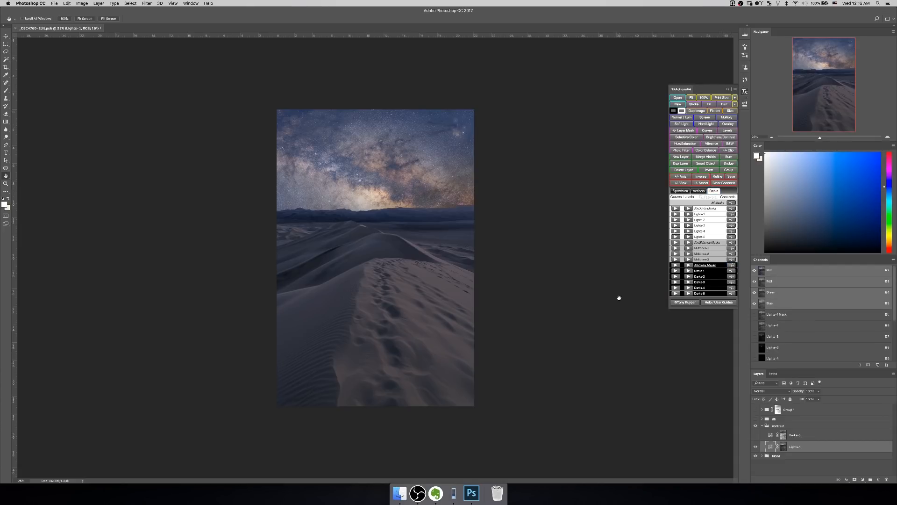
Step: Compare the Darks-1 through Darks-4 mask channels, return to Darks-3, and restore the RGB composite view
scroll(851, 314, "down", 5)
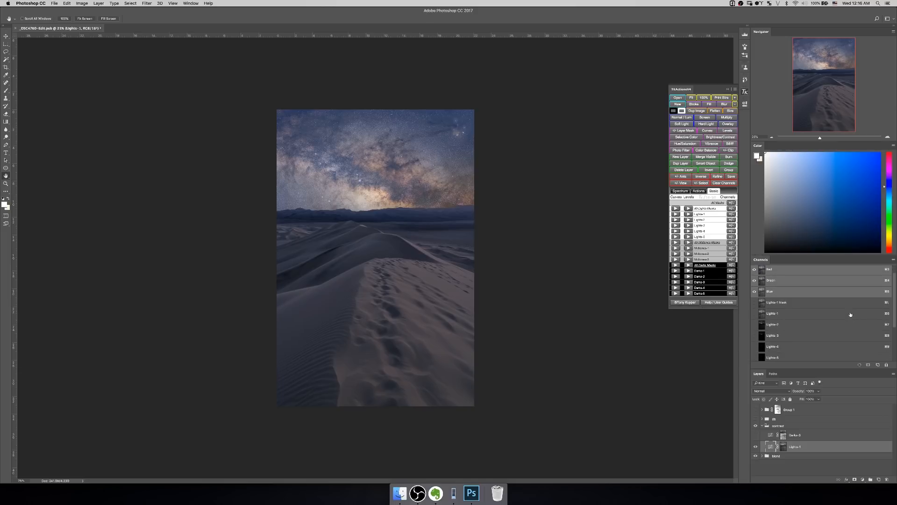
scroll(832, 314, "down", 1)
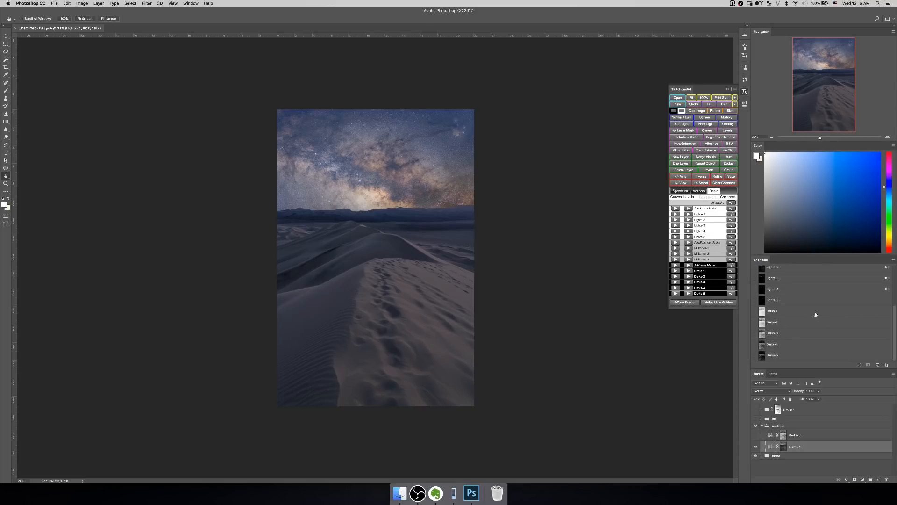
left_click(814, 312)
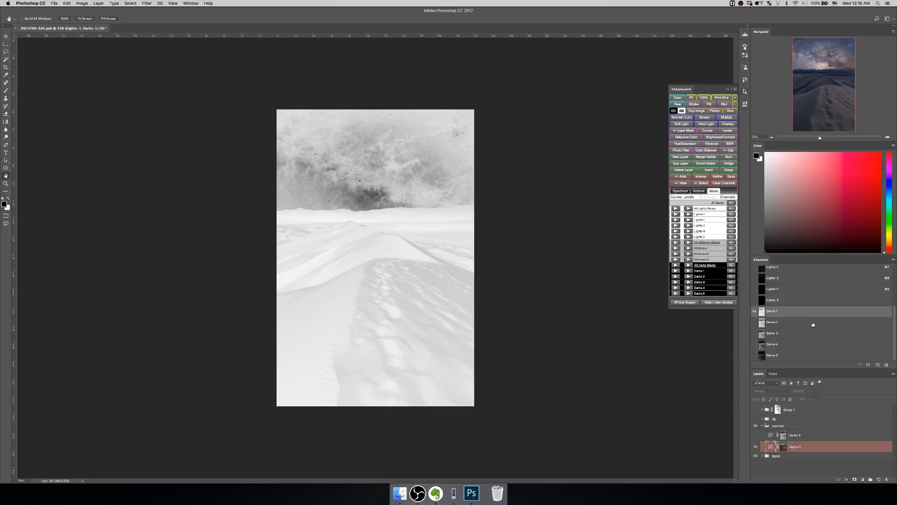
left_click(812, 323)
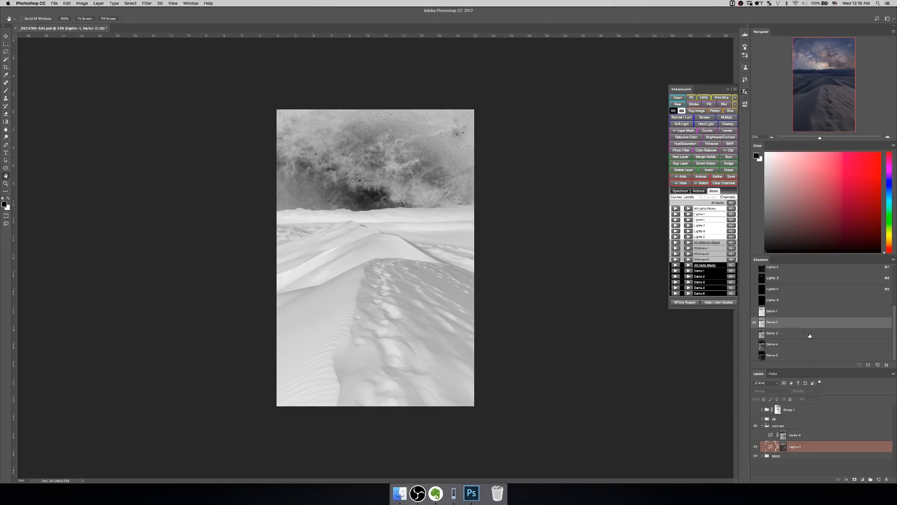
left_click(809, 334)
left_click(792, 345)
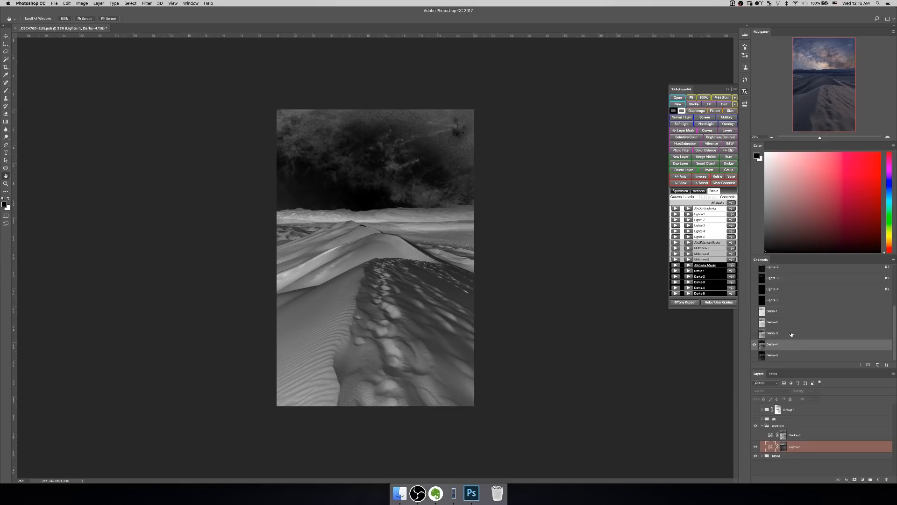
left_click(792, 334)
scroll(763, 333, "up", 3)
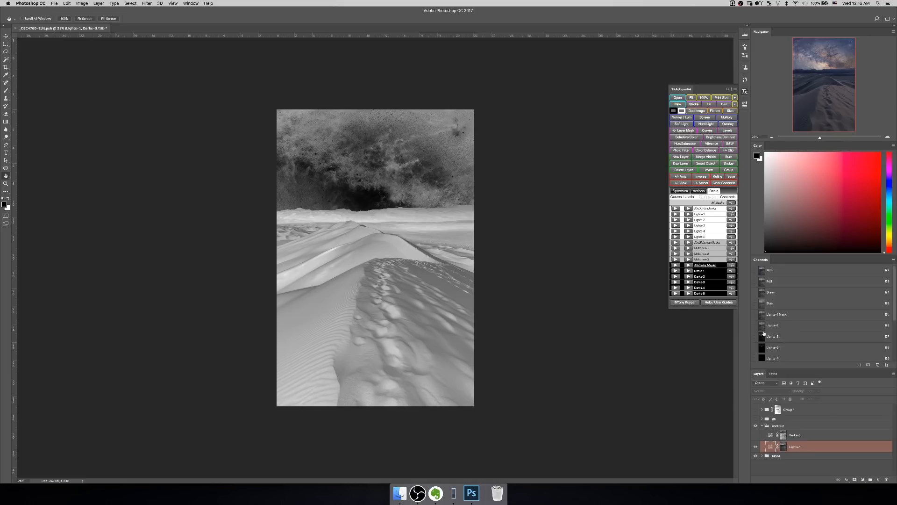
left_click(771, 271)
Step: Turn on the Darks-3 curves adjustment in the contrast group and display its curve settings
left_click(770, 436)
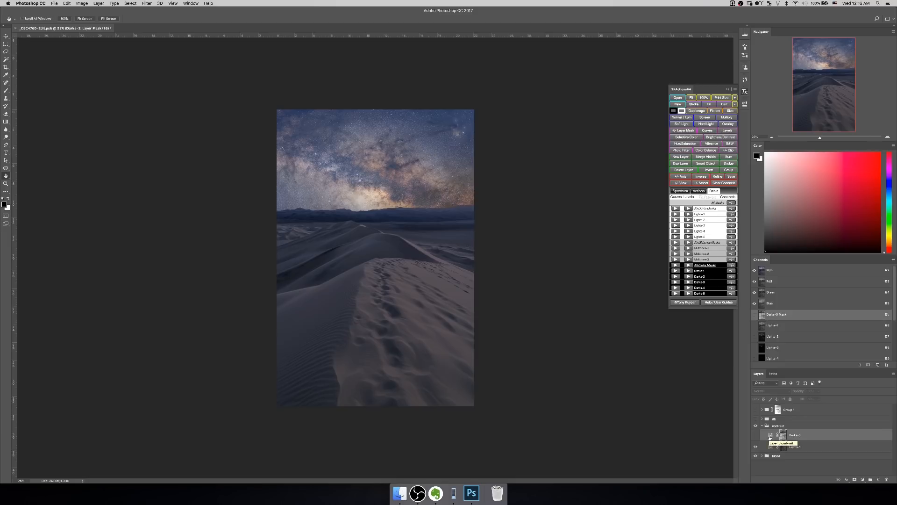
left_click(756, 436)
left_click(745, 103)
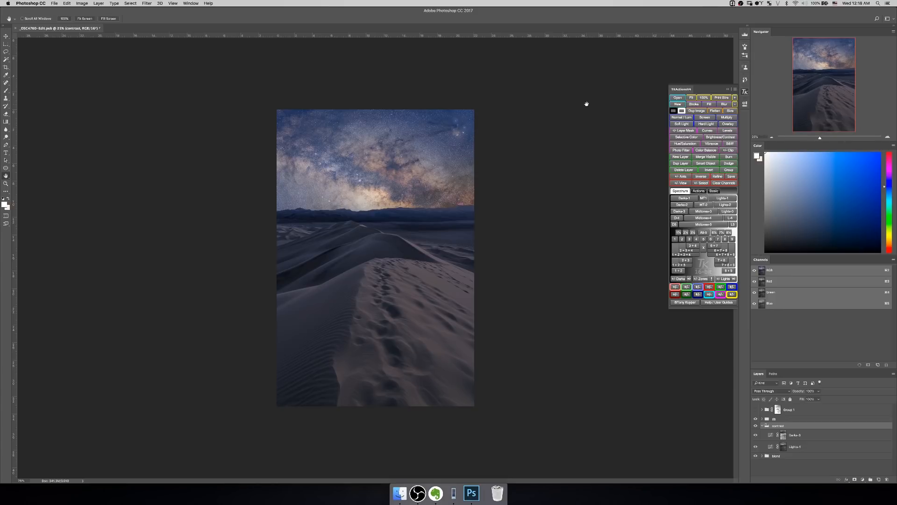
Step: Expand the group holding the dodge and burn layers and select the burn layer
left_click(763, 419)
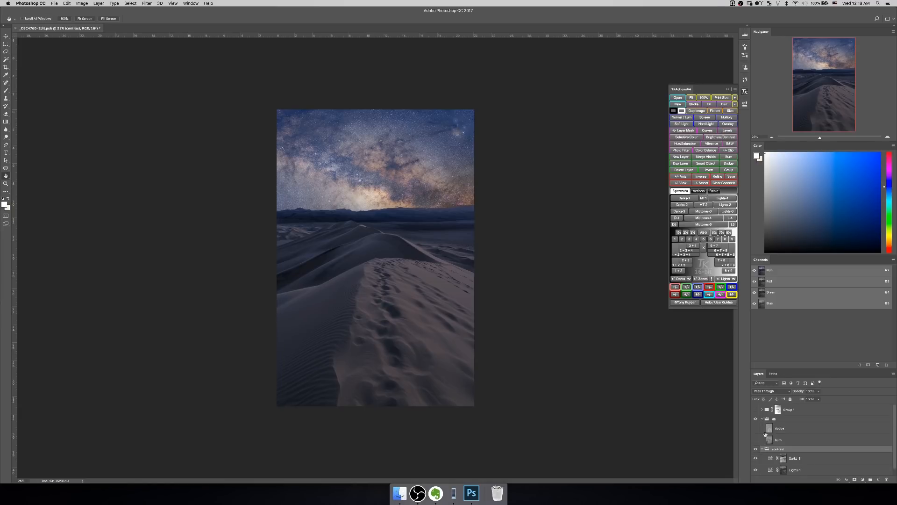
left_click(788, 440)
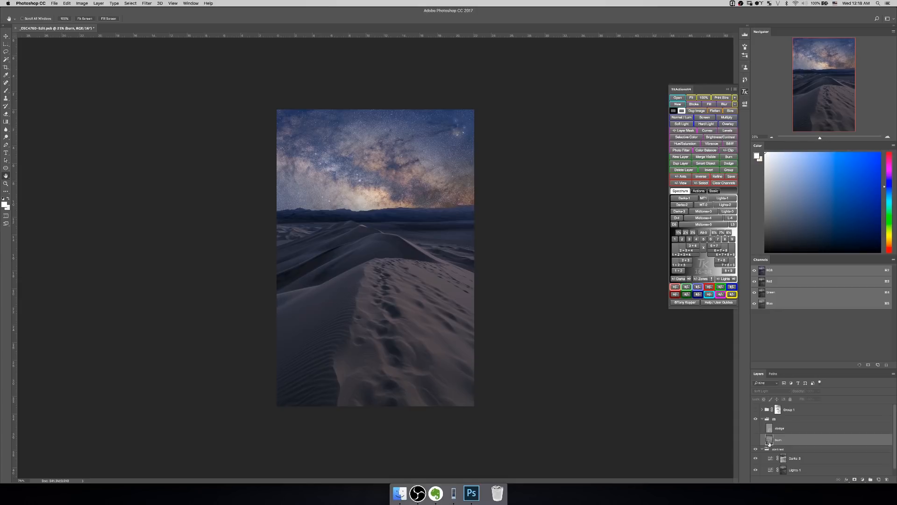
left_click(879, 480, "alt")
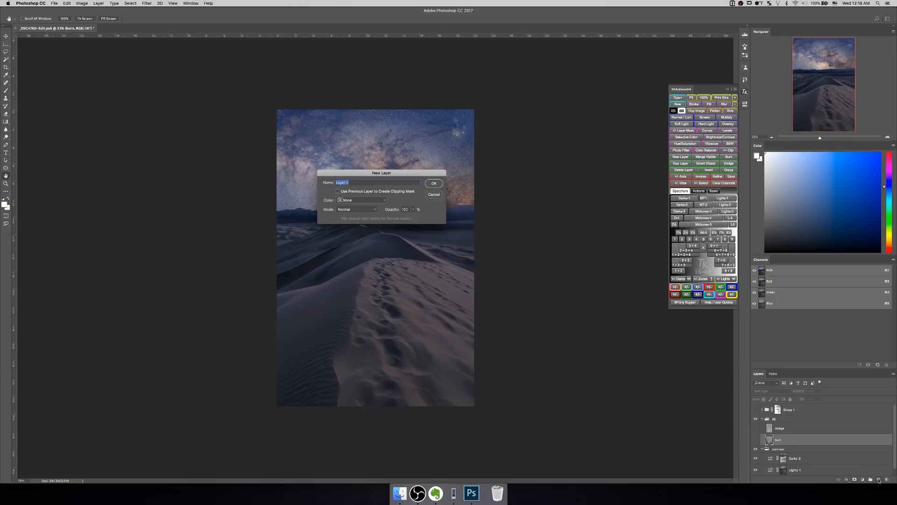
left_click(356, 209)
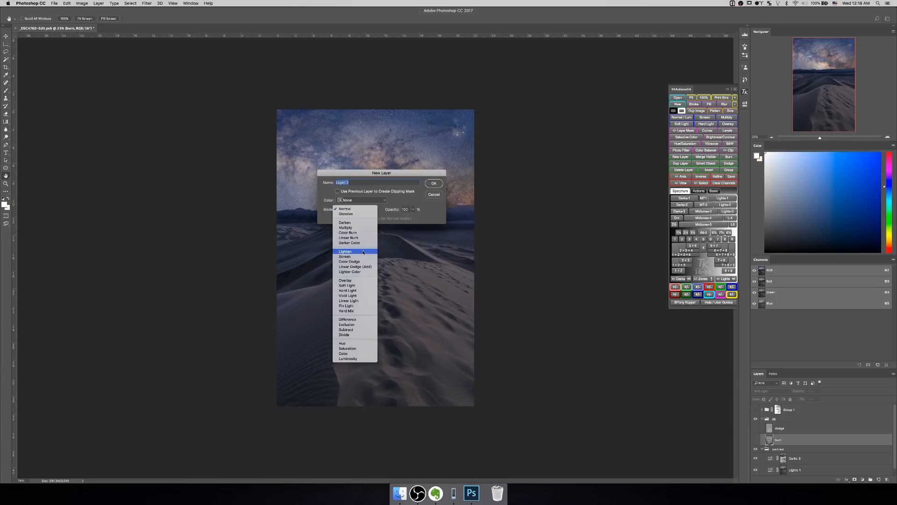
left_click(356, 283)
left_click(384, 218)
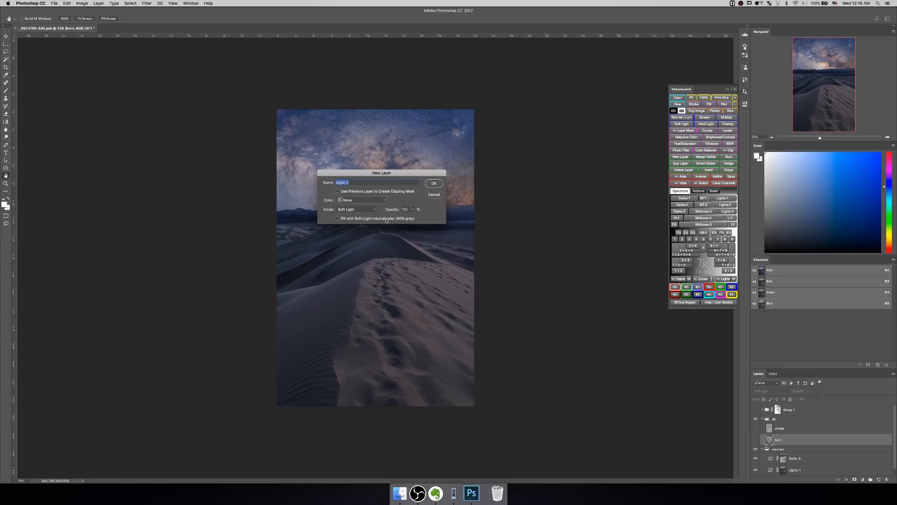
left_click(431, 195)
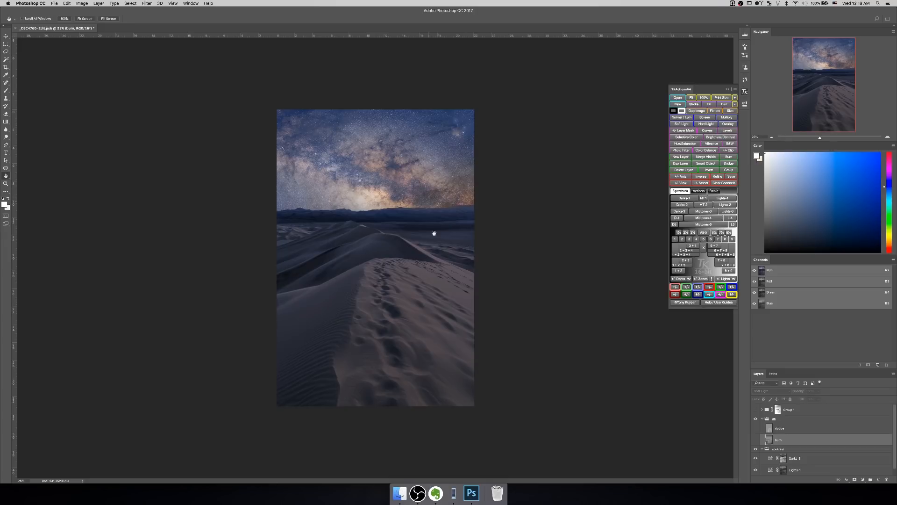
Step: Isolate the burn layer, set up the Brush tool with reduced opacity and a black foreground color, and restore the full layer view
left_click(756, 442, "alt")
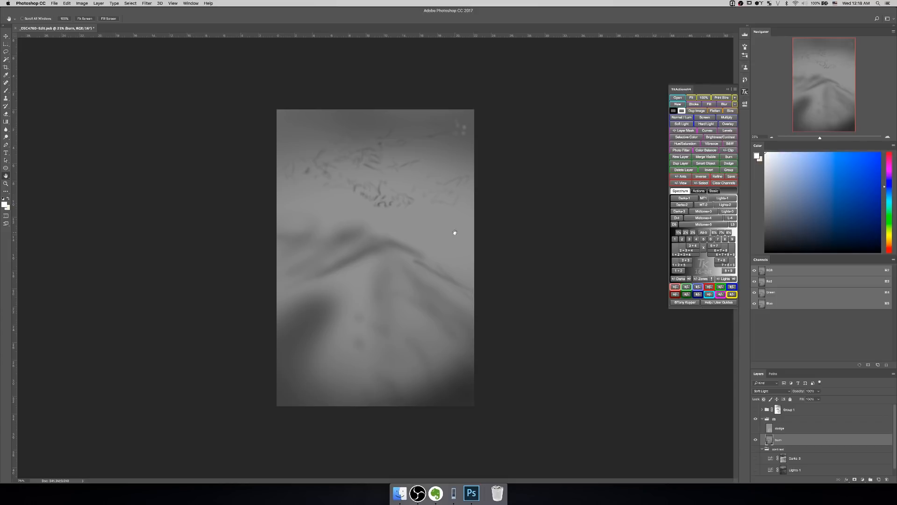
key("b")
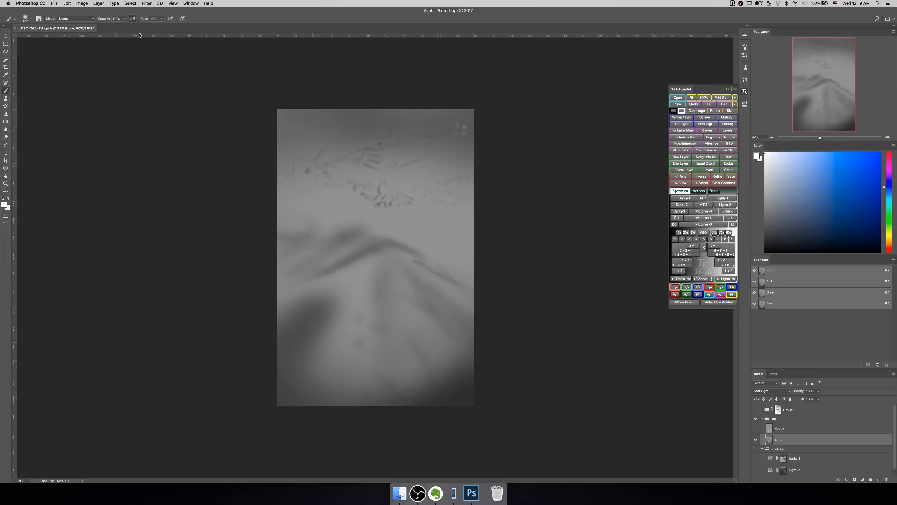
double_click(116, 19)
type("1x")
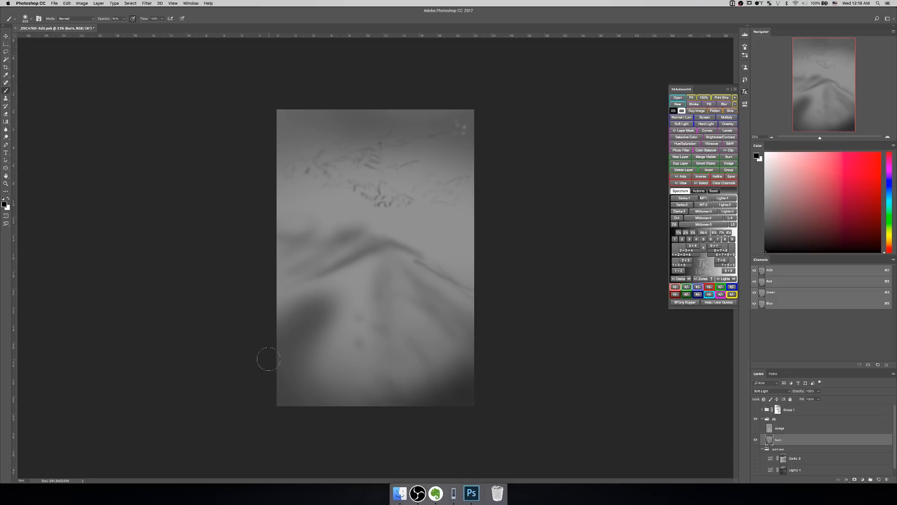
left_click(756, 439, "alt")
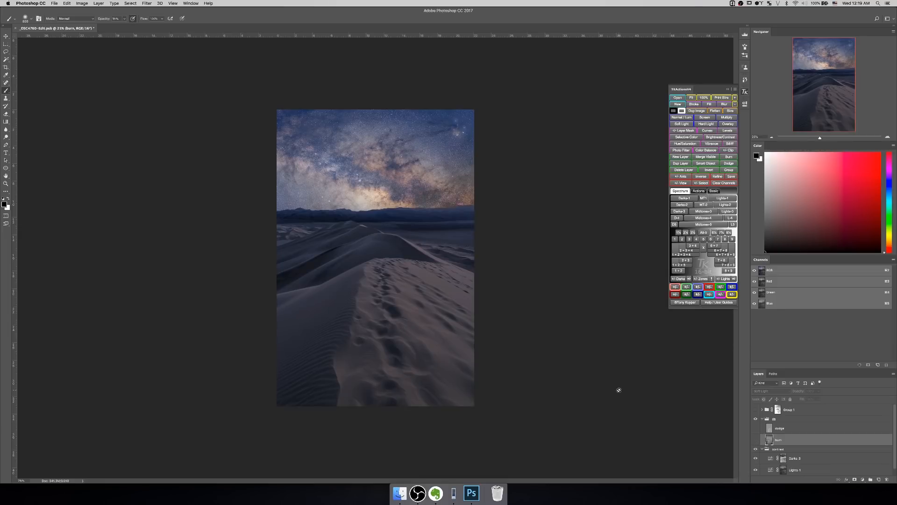
Step: Compare the image with the burn layer on and off, leaving the layer visible
left_click(755, 440)
left_click(755, 439)
left_click(756, 439)
left_click(755, 440)
left_click(756, 440)
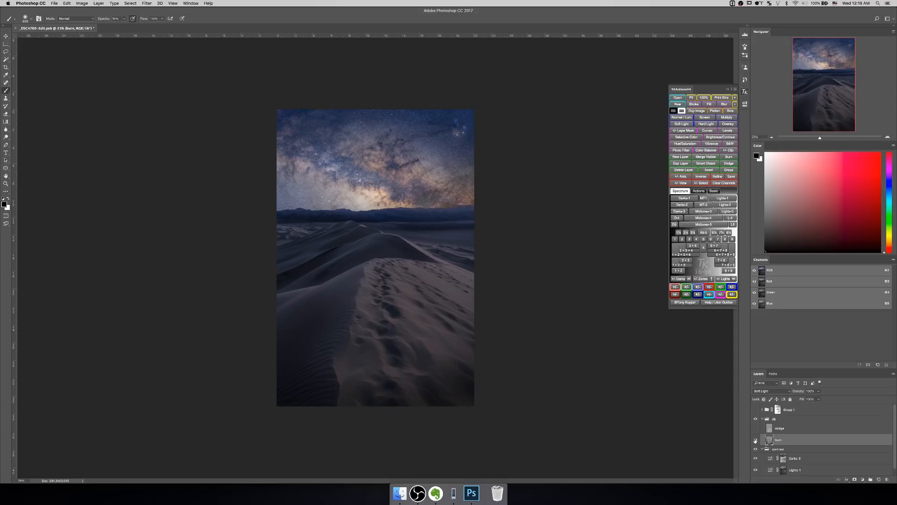
Step: View the burn layer alone against the whole reduced image, and bring the other layers back
key("z")
left_click(393, 232, "alt")
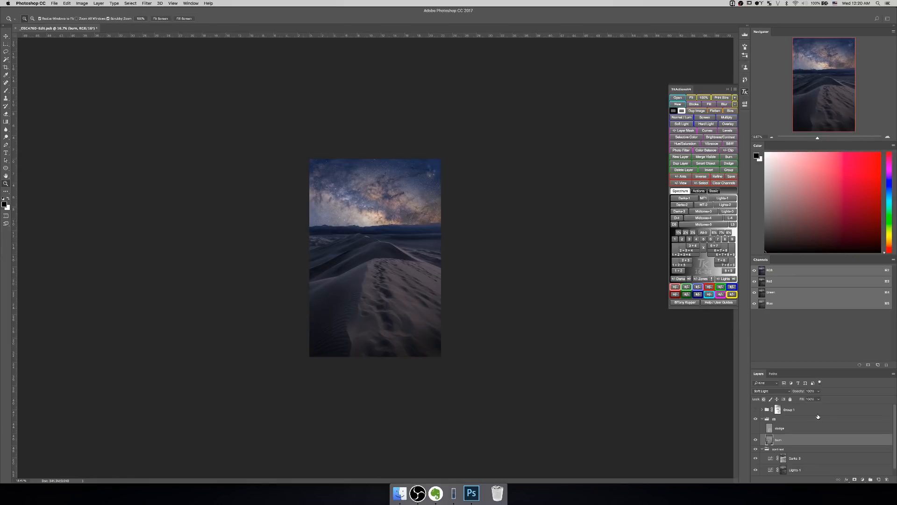
left_click(757, 439, "alt")
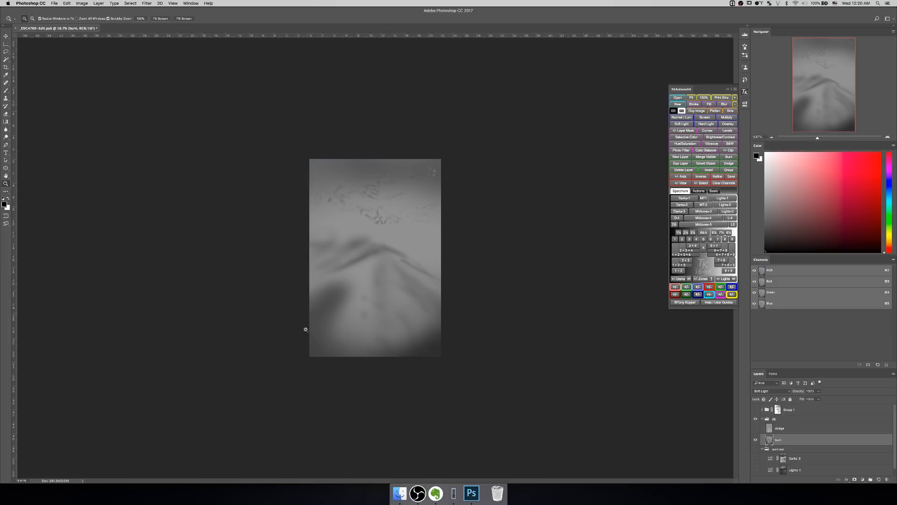
left_click(755, 439, "alt")
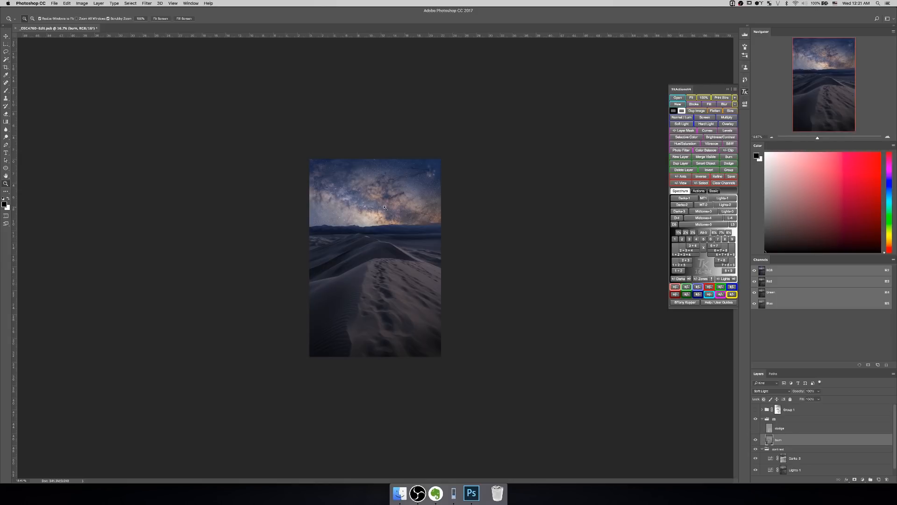
Step: Examine the burn strokes along the Milky Way's dark areas up close with the burn layer isolated, and restore all layers
left_click_drag(390, 184, 390, 183)
key("space")
left_click_drag(378, 130, 392, 322)
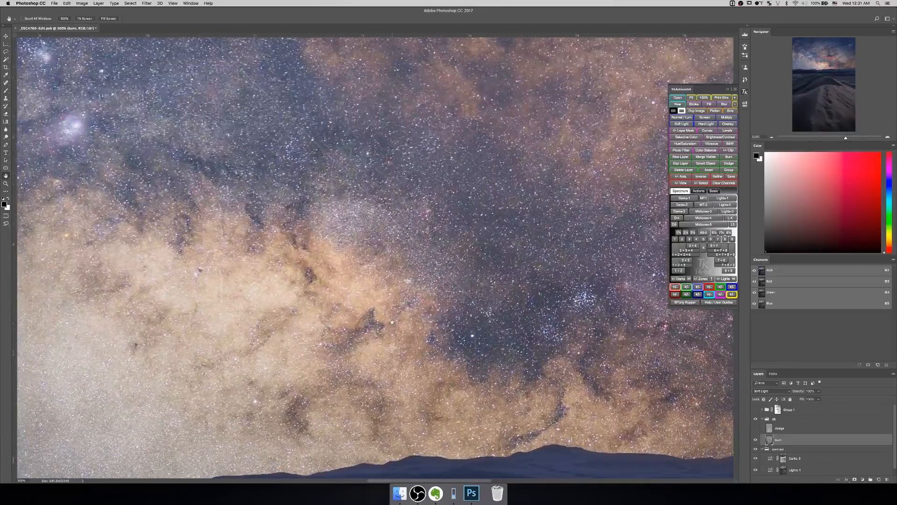
left_click(755, 439, "alt")
left_click_drag(368, 266, 636, 285)
left_click_drag(431, 326, 558, 449)
left_click(433, 253, "alt")
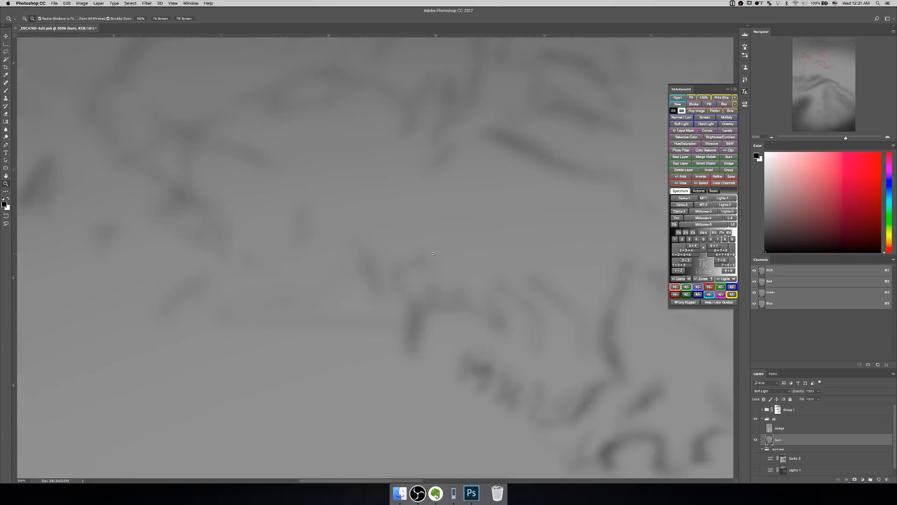
left_click(433, 253, "alt")
left_click(433, 254, "alt")
left_click(433, 254, "alt")
left_click(433, 254, "alt")
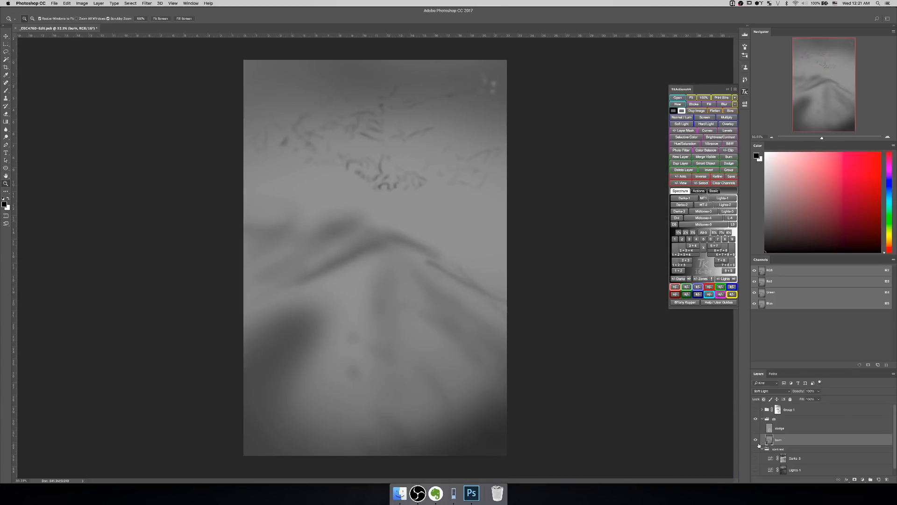
left_click(756, 441, "alt")
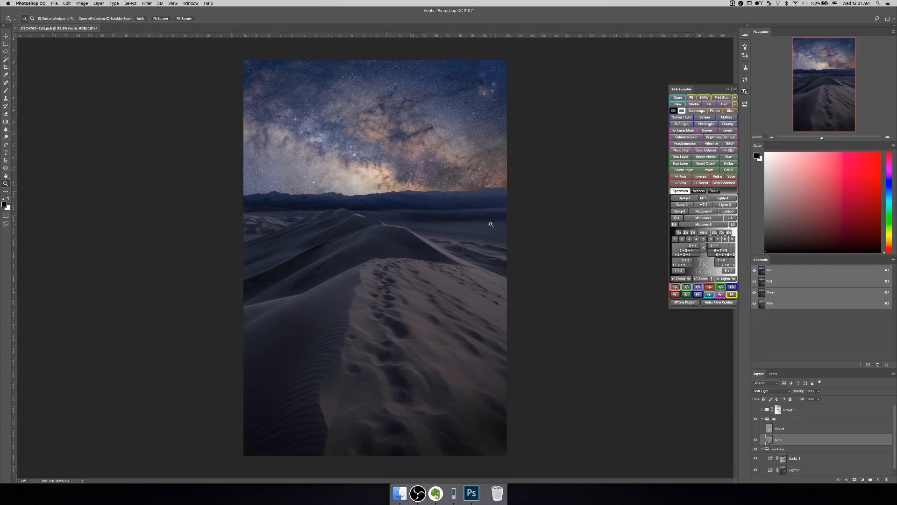
Step: Compare the enlarged full image with and without the burn layer's darkening
left_click(756, 441)
left_click(756, 441)
left_click(756, 440)
left_click(756, 441)
Step: Select the dodge layer and view it on its own
left_click(779, 428)
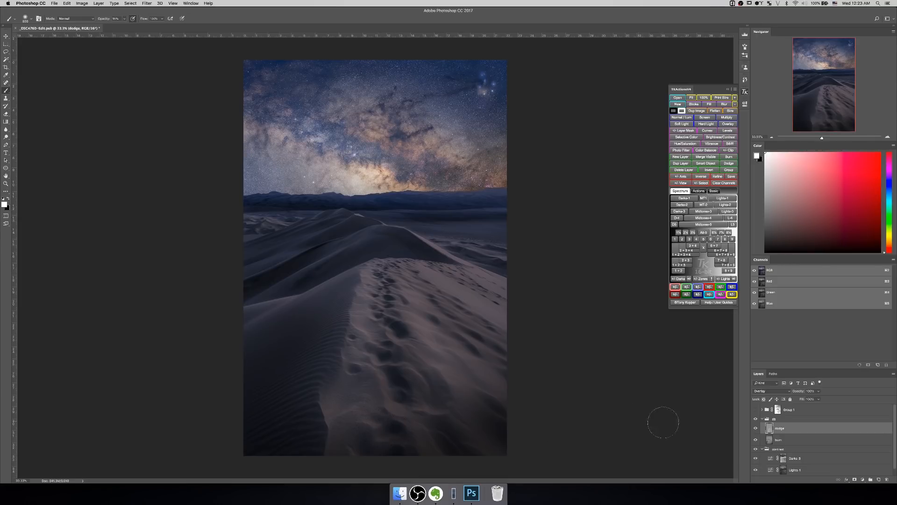
left_click(755, 429, "alt")
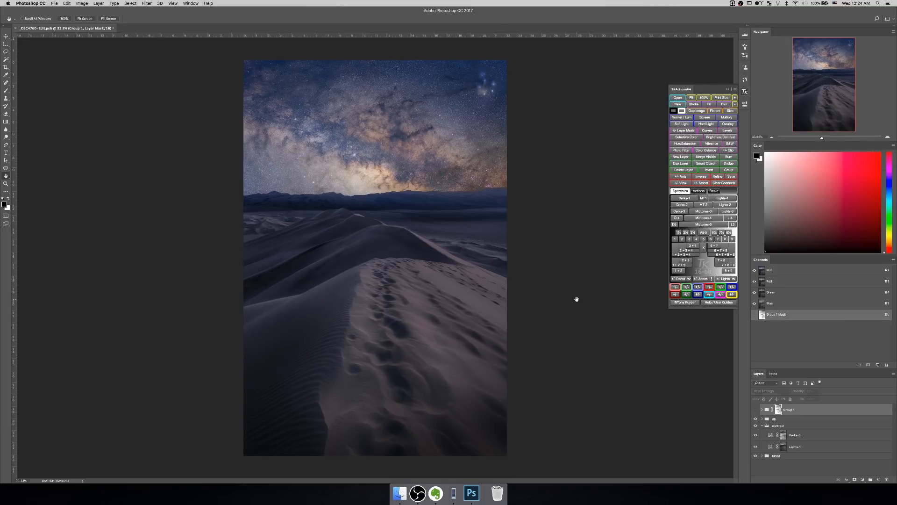
Step: Compare the image with Group 1 on and off, and collapse the contrast group
left_click(755, 410)
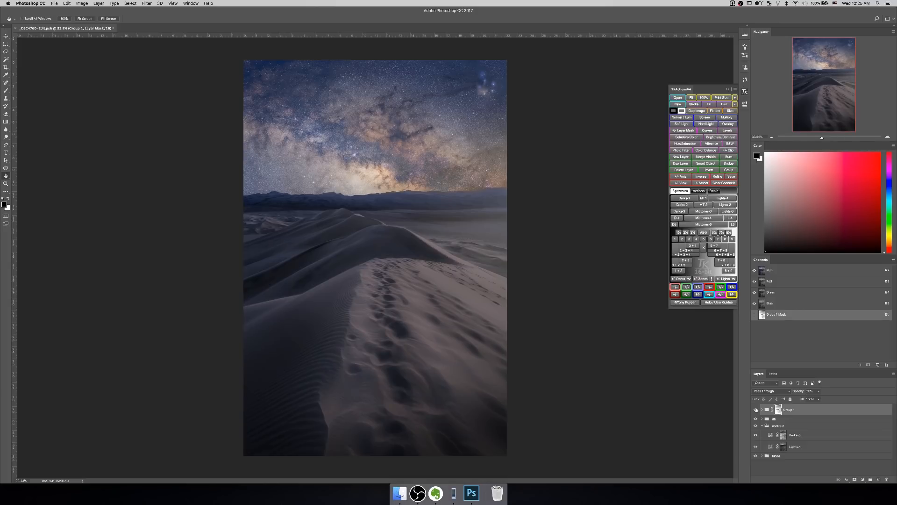
left_click(756, 409)
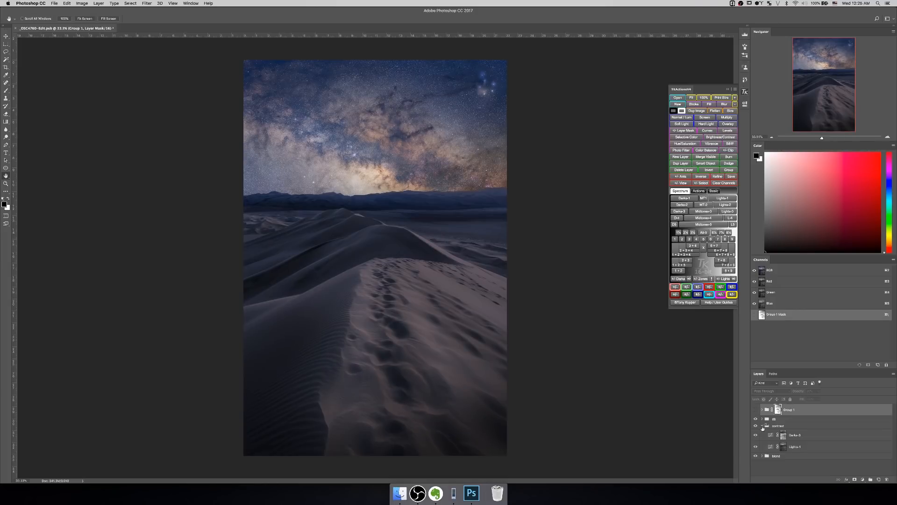
left_click(764, 426)
left_click(762, 425)
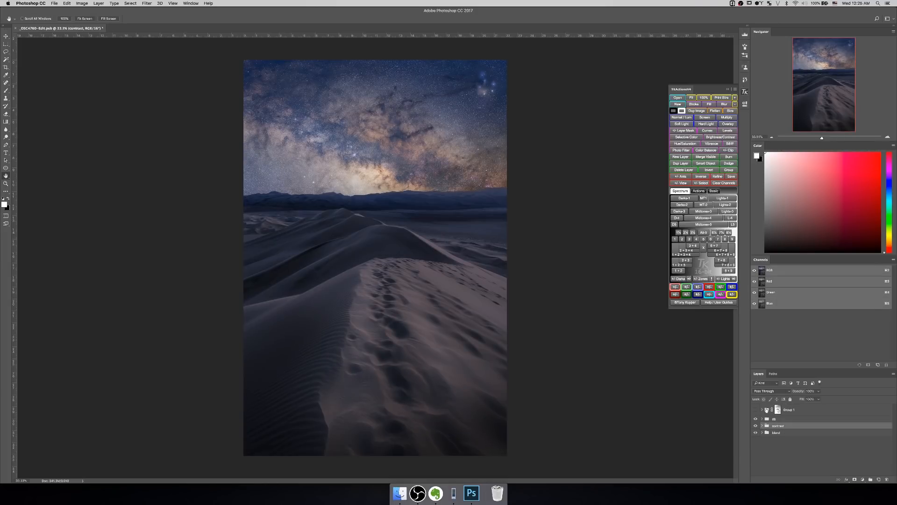
Step: Add a Soft Light layer filled with the 50% gray neutral color above Group 1
left_click(766, 409)
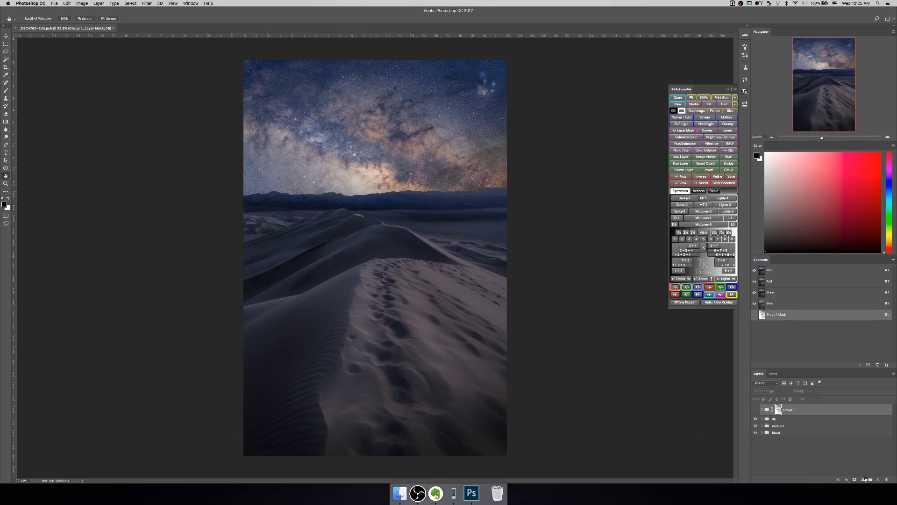
left_click(879, 480, "alt")
left_click(355, 210)
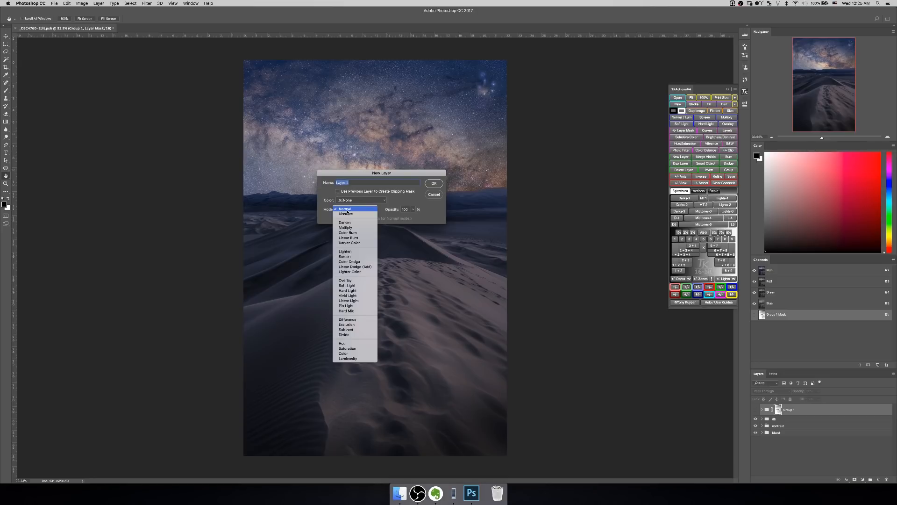
left_click(366, 285)
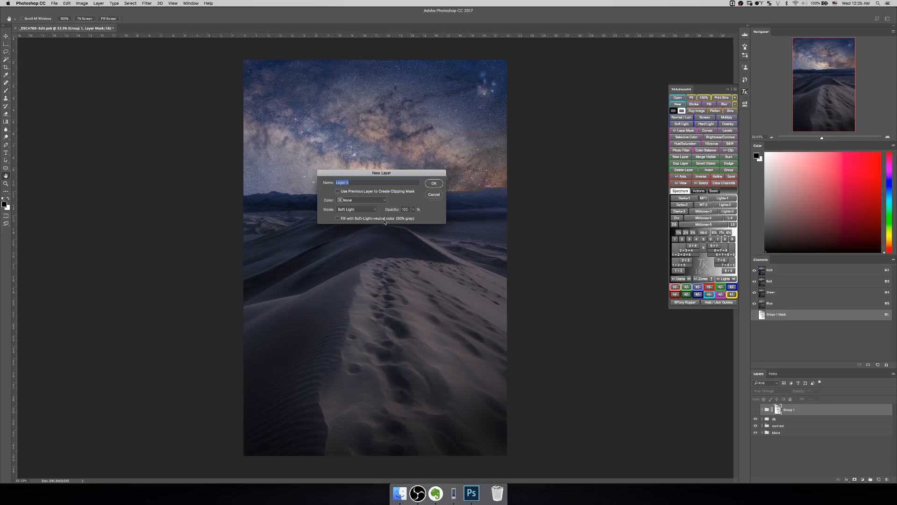
left_click(439, 183)
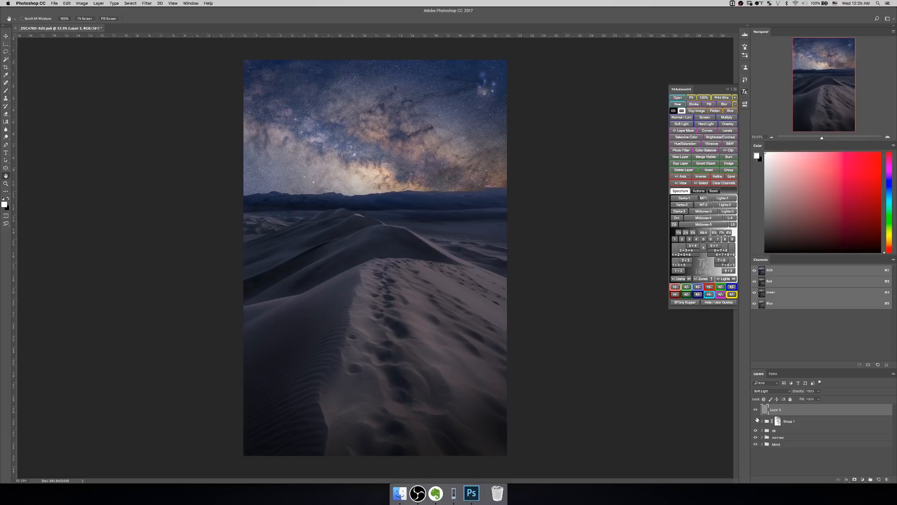
Step: Set the background color to gray 7f7f7f and pick a very pale warm yellow as the foreground color
left_click(757, 411)
key("x")
left_click(757, 157)
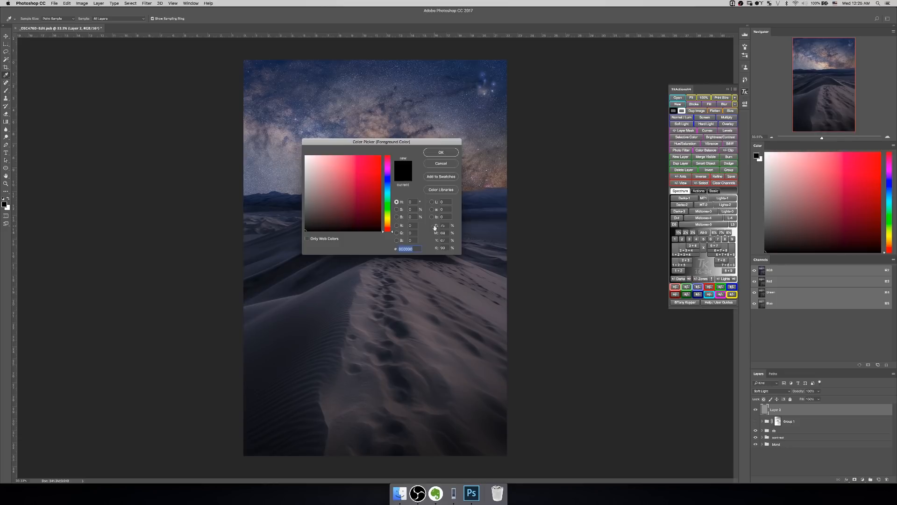
type("7f7f7f")
key("Return")
key("x")
left_click_drag(890, 251, 889, 238)
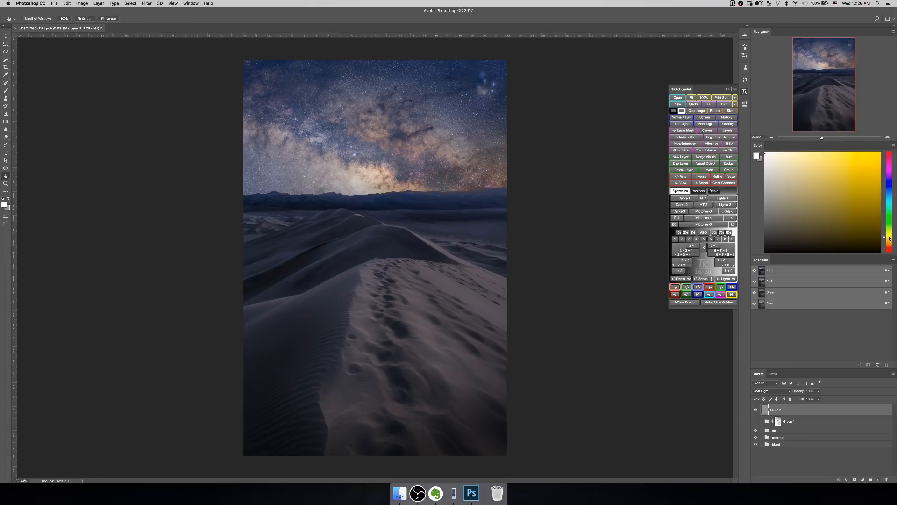
left_click(789, 156)
left_click(774, 153)
left_click_drag(774, 152, 776, 151)
Step: Build a light glow at the horizon's right edge with Gradient tool fills on the gray layer and five stacked copies of it
key("g")
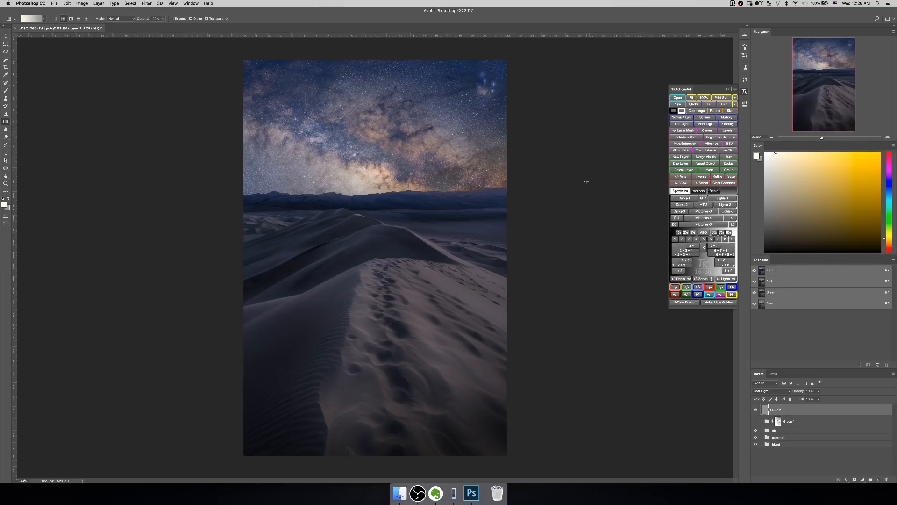
left_click_drag(408, 186, 503, 106)
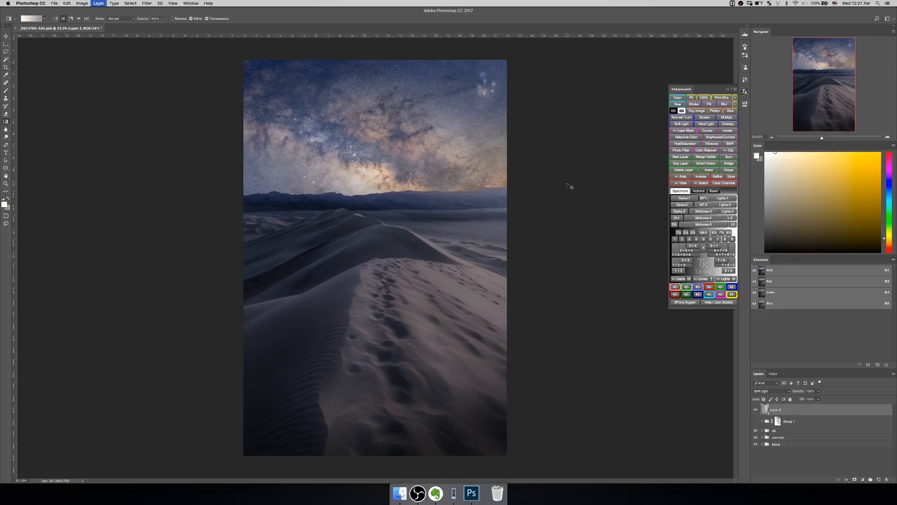
key("super+j")
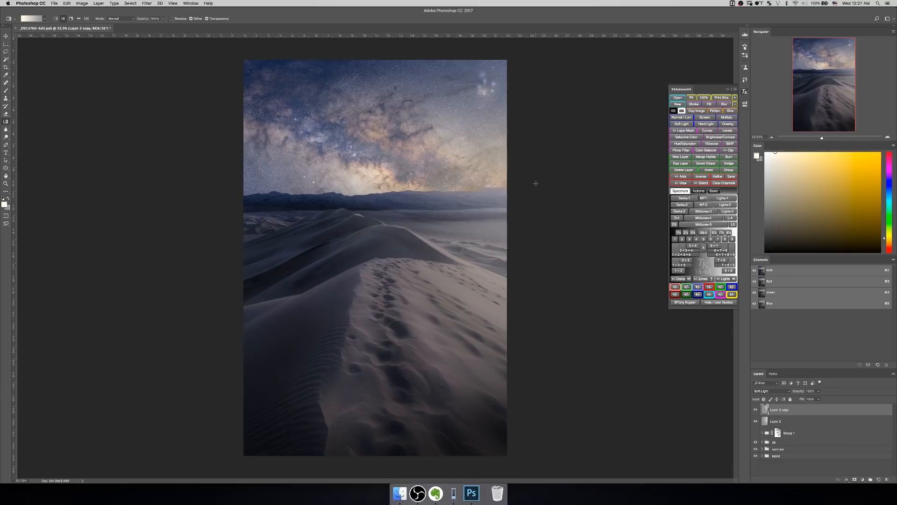
key("ctrl+j")
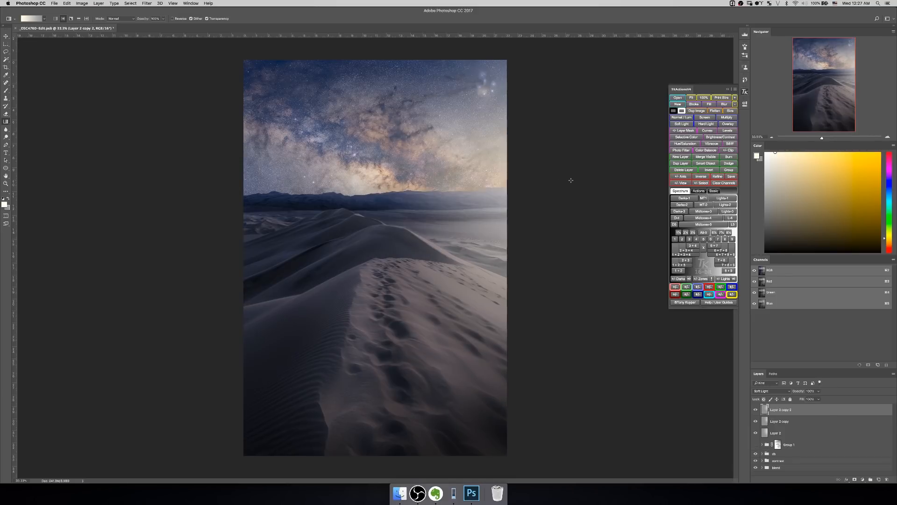
left_click_drag(568, 181, 507, 179)
key("ctrl+j")
key("ctrl+j")
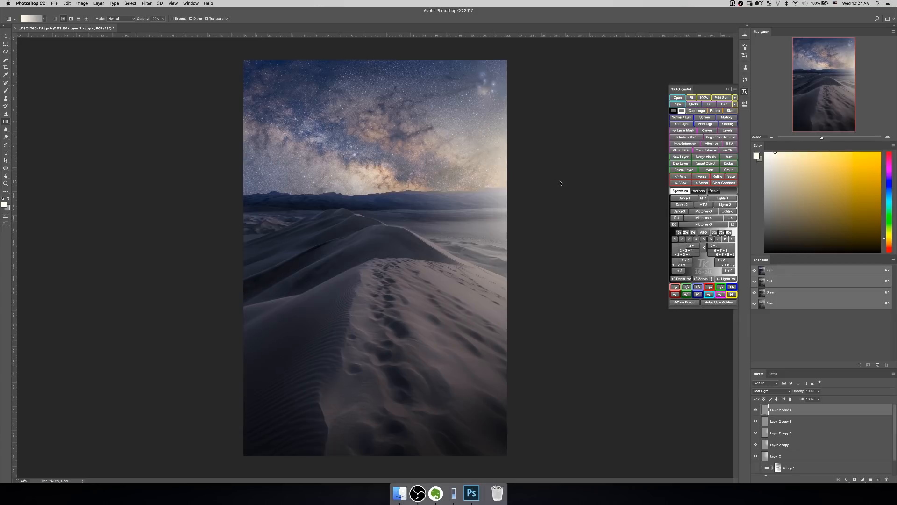
key("ctrl+j")
left_click_drag(536, 182, 507, 179)
Step: Select Layer 2 and all its copies and group them
scroll(803, 425, "down", 2)
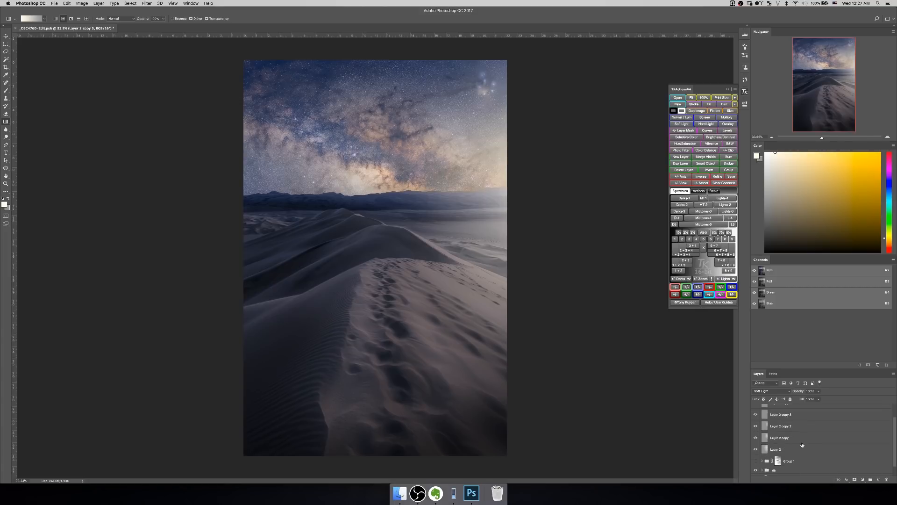
left_click(803, 445, "shift")
key("super+g")
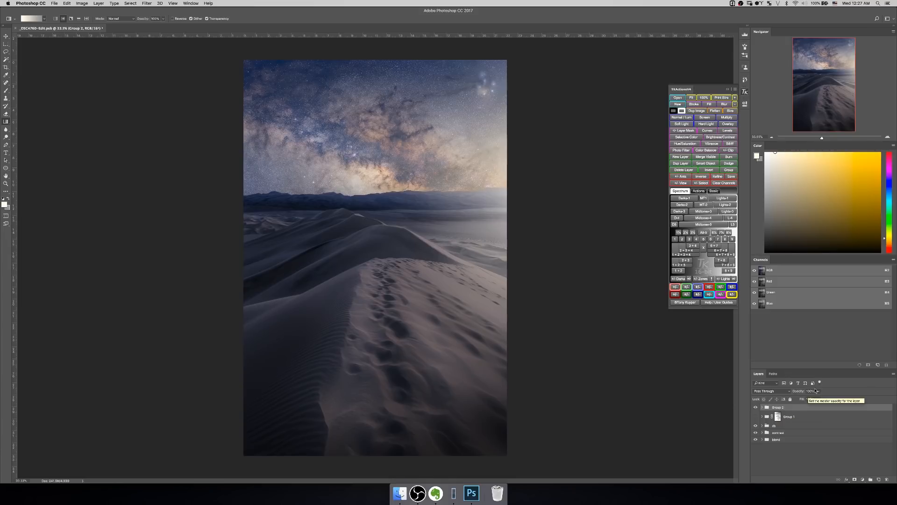
Step: Try Group 2 at 20% and 40% opacity, comparing it on and off, and return it to 100%
left_click(812, 391)
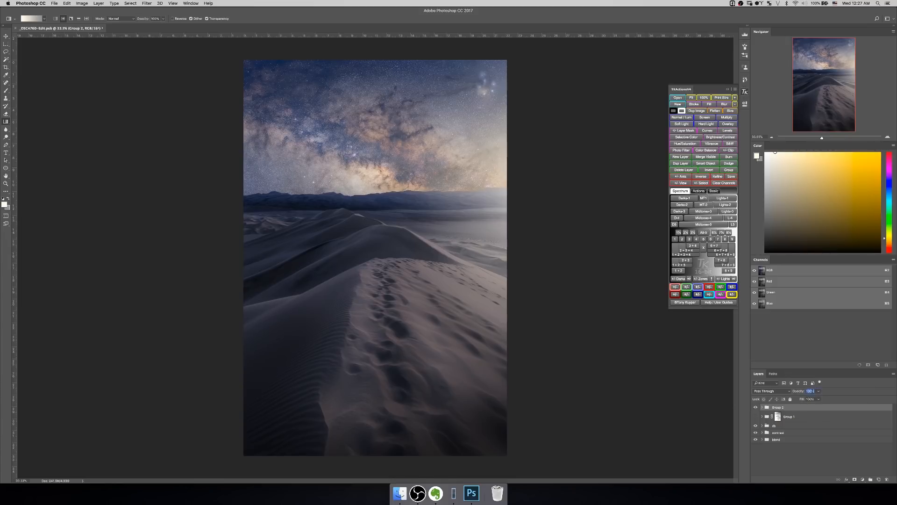
type("20")
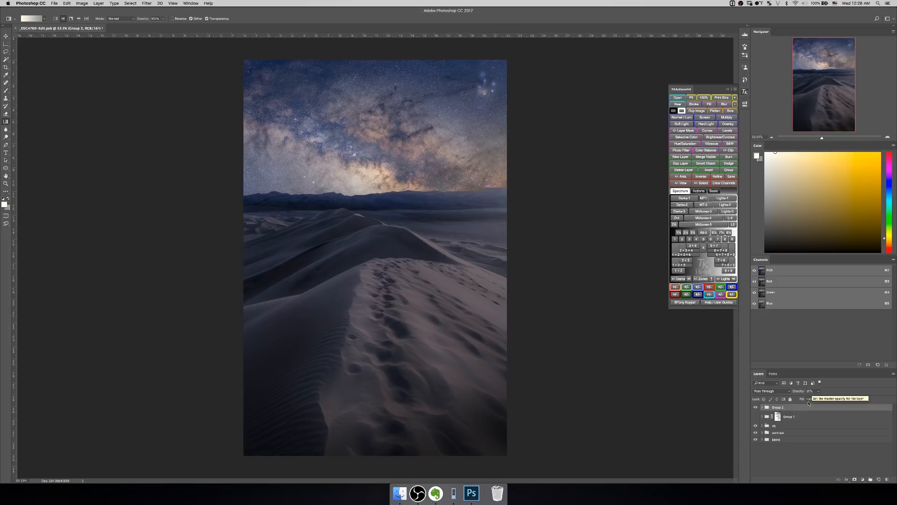
left_click(756, 407)
left_click(755, 407)
left_click(812, 390)
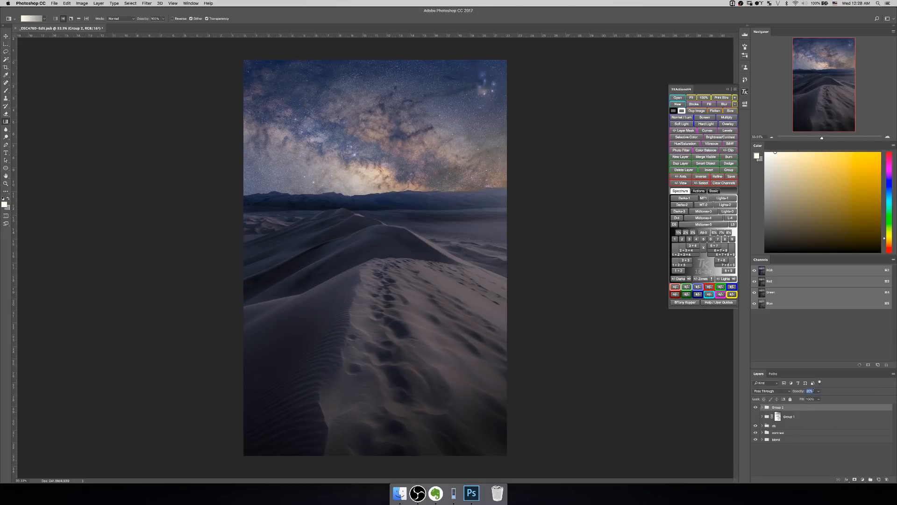
type("40")
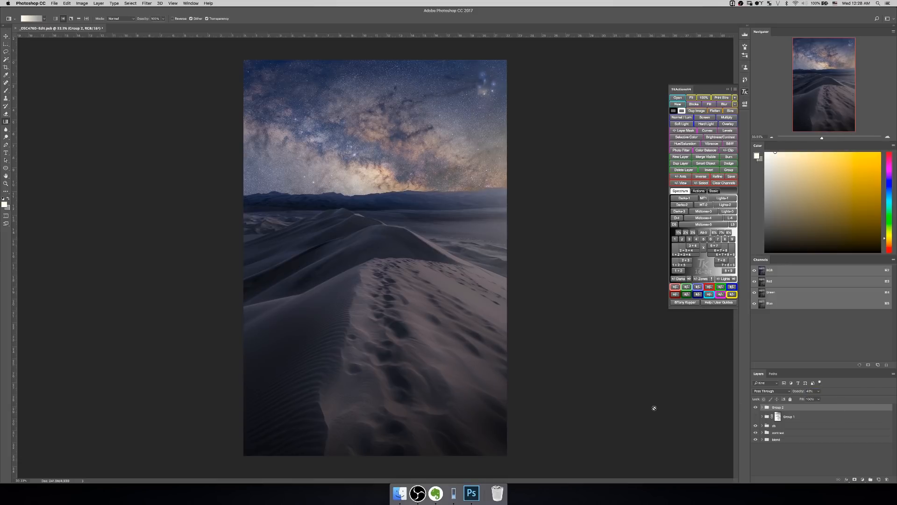
left_click(809, 390)
type("10")
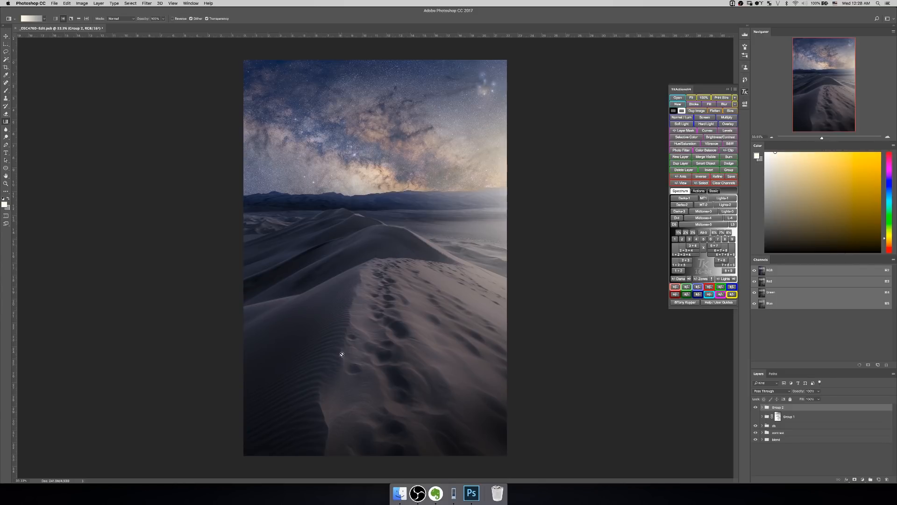
Step: View Group 1's layer mask on its own and return to the image
left_click(778, 417, "alt")
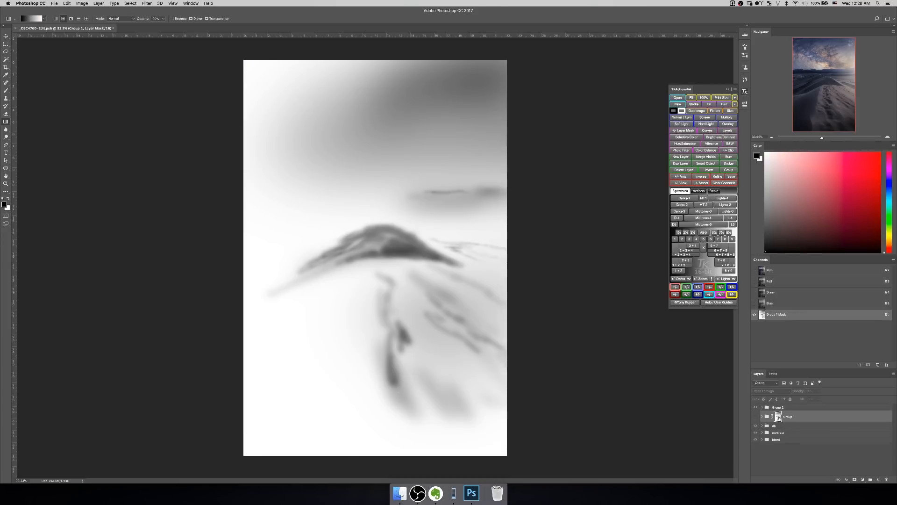
left_click(778, 417, "alt")
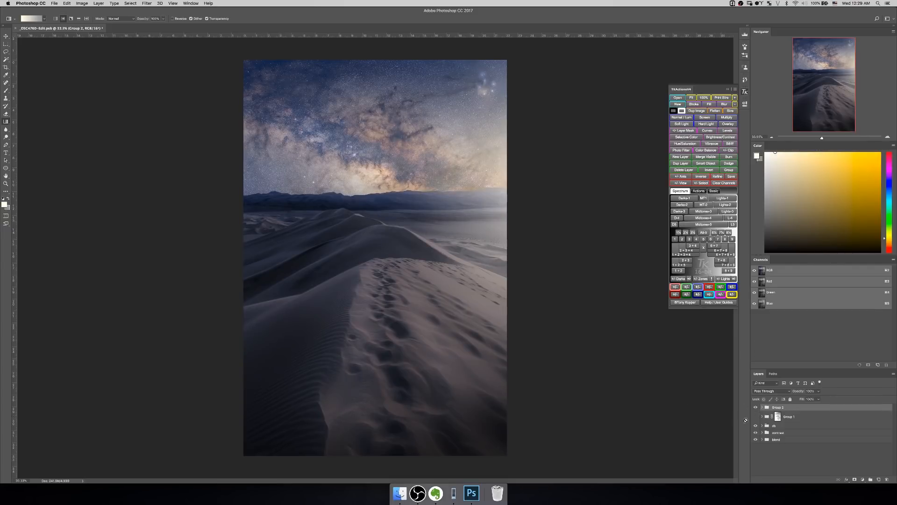
Step: Hide Group 2 and generate the full set of Lights luminosity masks as channels
left_click(755, 407)
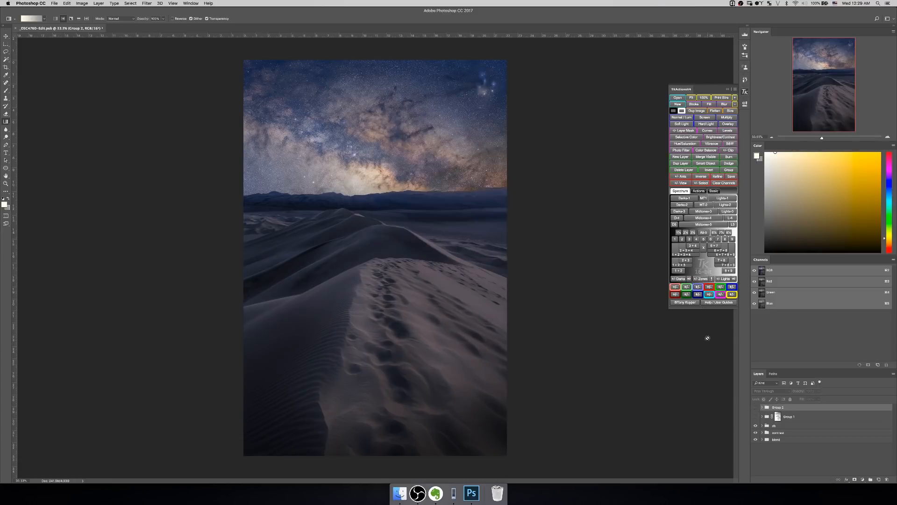
left_click(713, 191)
left_click(731, 208)
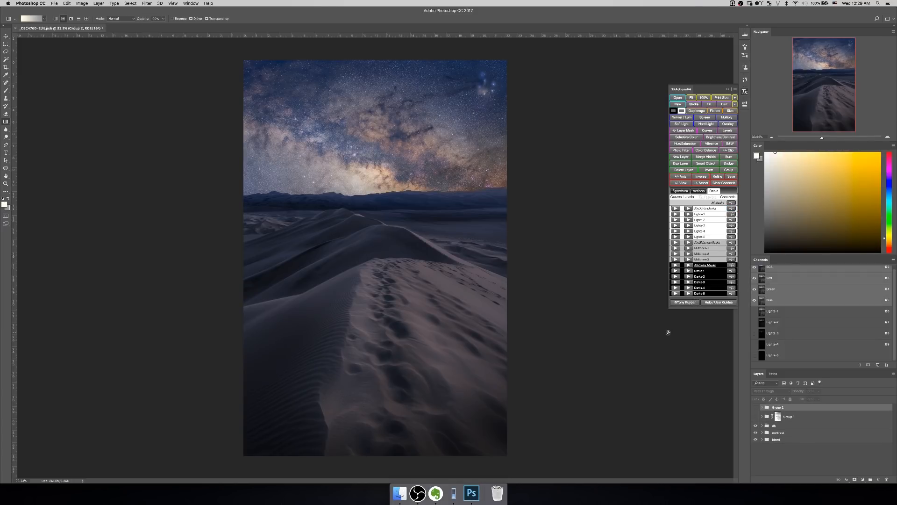
Step: Compare the Lights-1 and Lights-2 channels in grayscale, and restore the full-color view
left_click(818, 313)
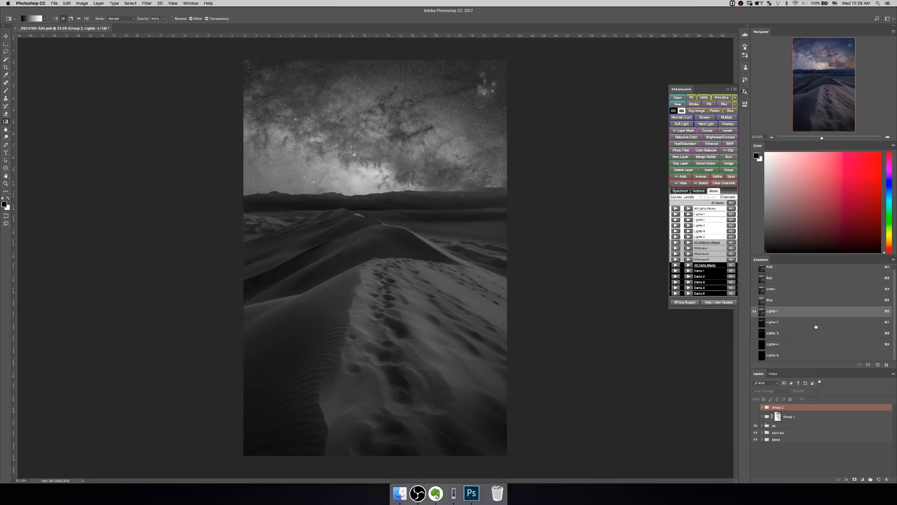
left_click(816, 324)
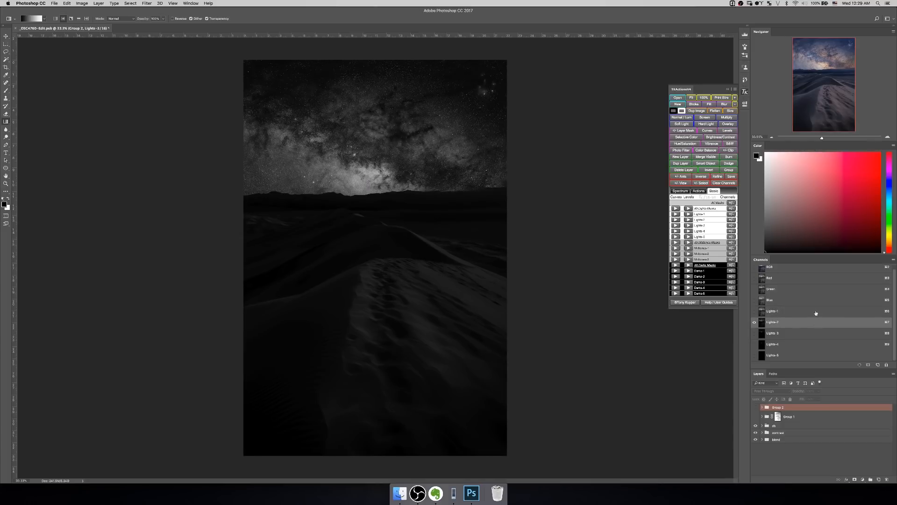
left_click(815, 313)
scroll(807, 299, "up", 1)
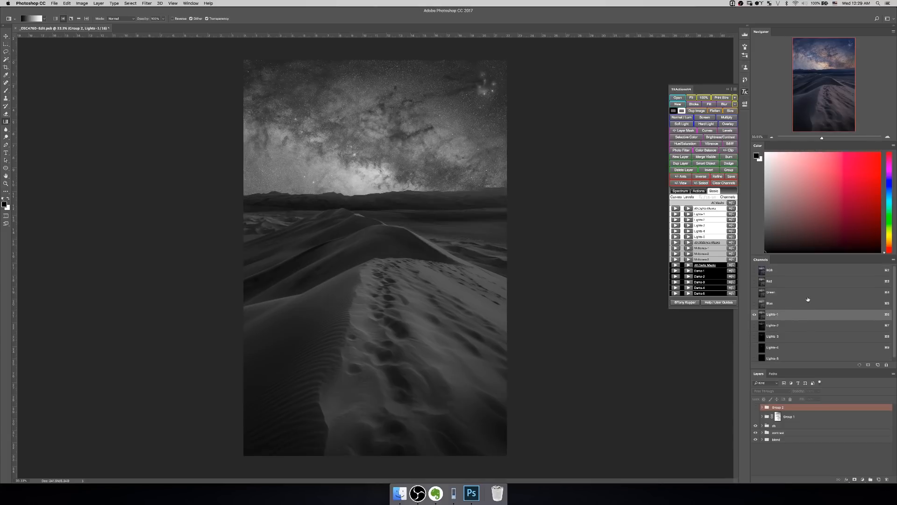
left_click(804, 325)
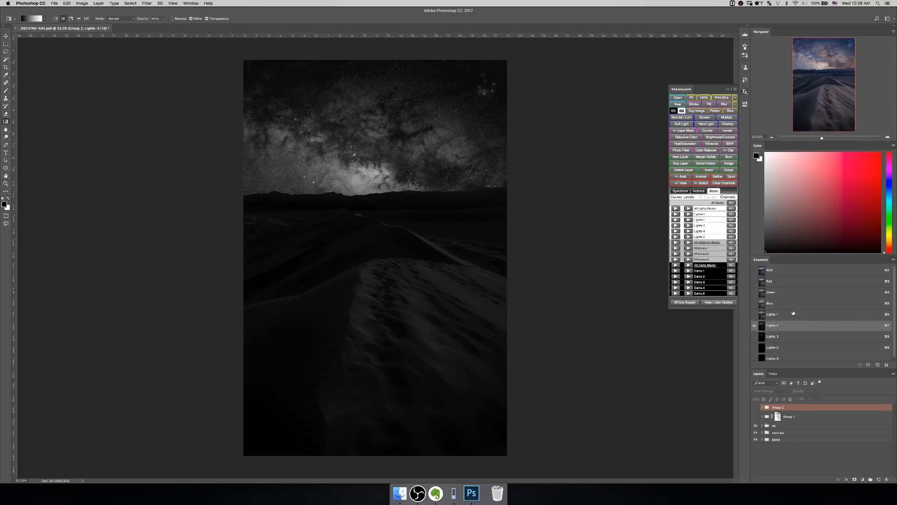
left_click(787, 271)
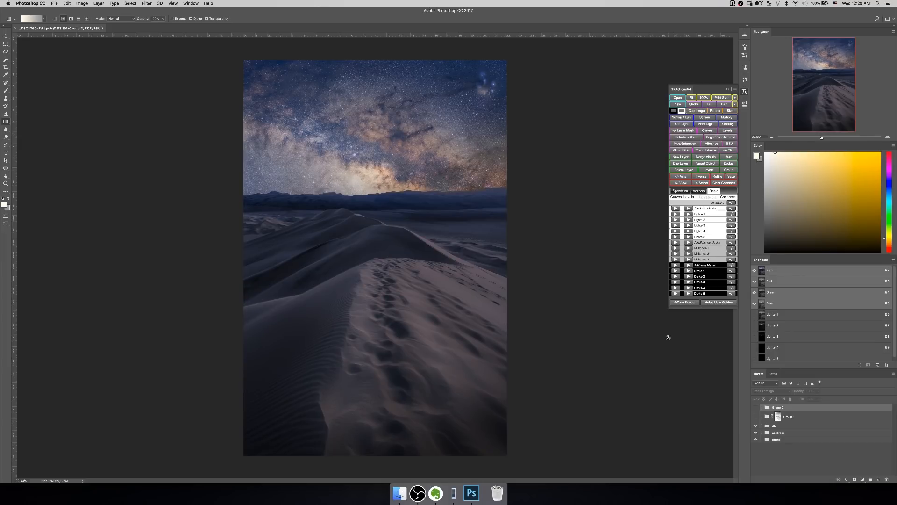
Step: Load a Lights channel as a selection, apply it as Group 2's layer mask, and show the group
left_click(763, 325, "super")
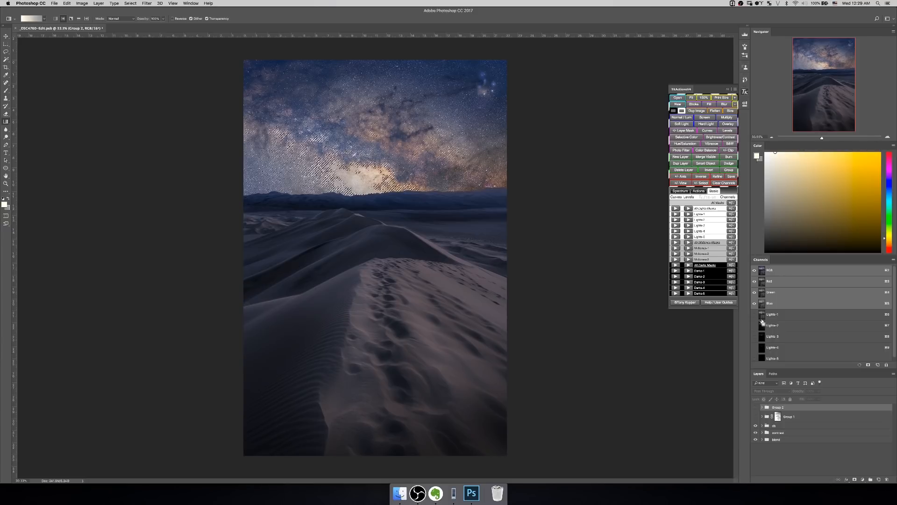
left_click(855, 479)
left_click(756, 409)
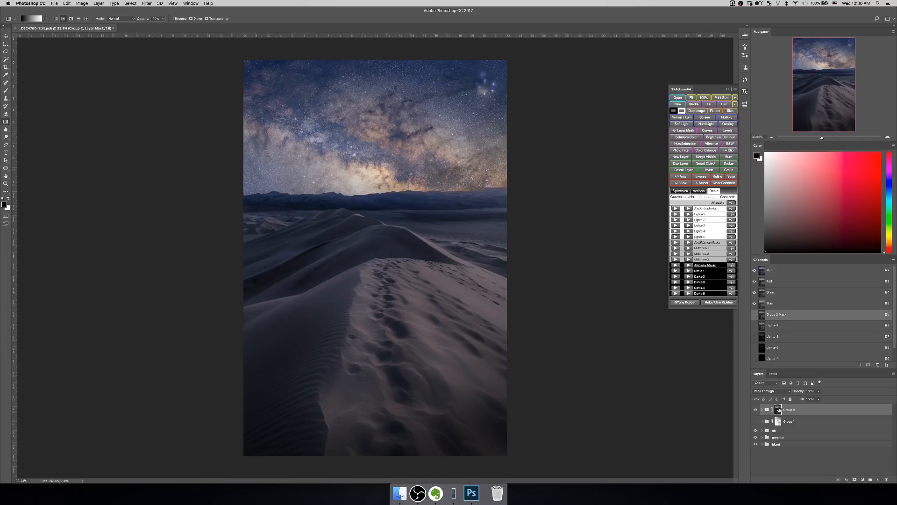
Step: Disable Group 2's luminosity mask for comparison, delete the mask, and hide the group
left_click(779, 410, "shift")
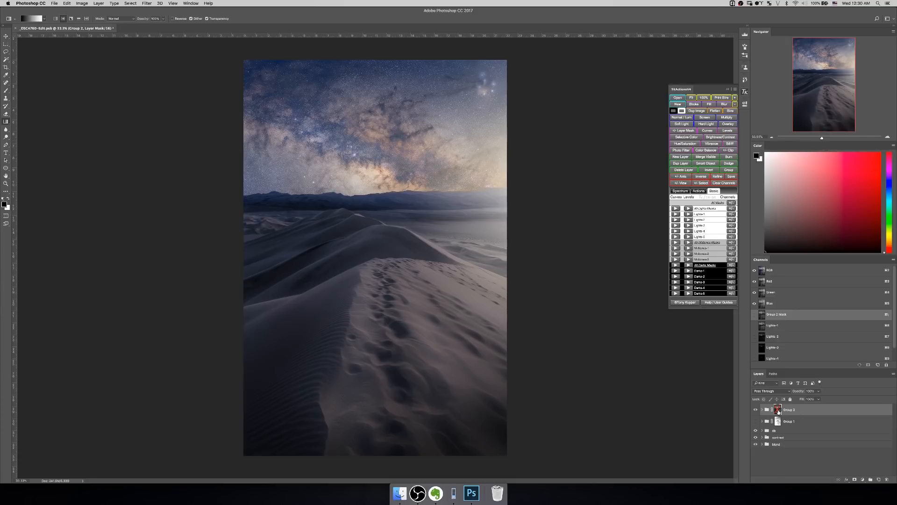
right_click(778, 410)
left_click(799, 421)
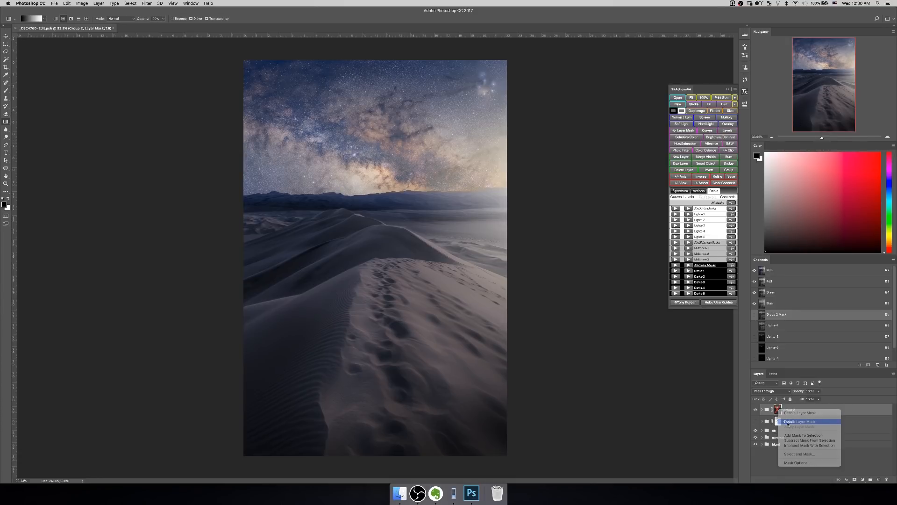
left_click(755, 406)
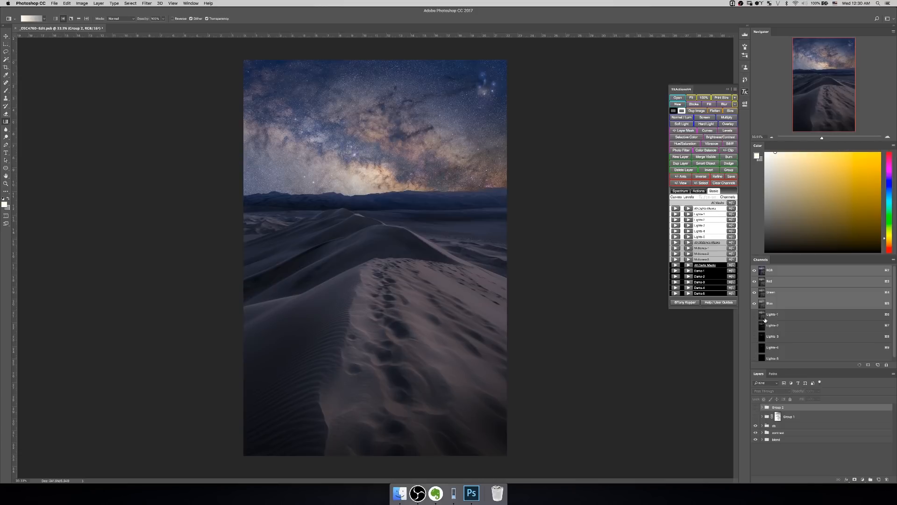
Step: Expand the blend group and load the Milky Way layer's mask as a selection of the sky
left_click(761, 439)
scroll(771, 446, "down", 5)
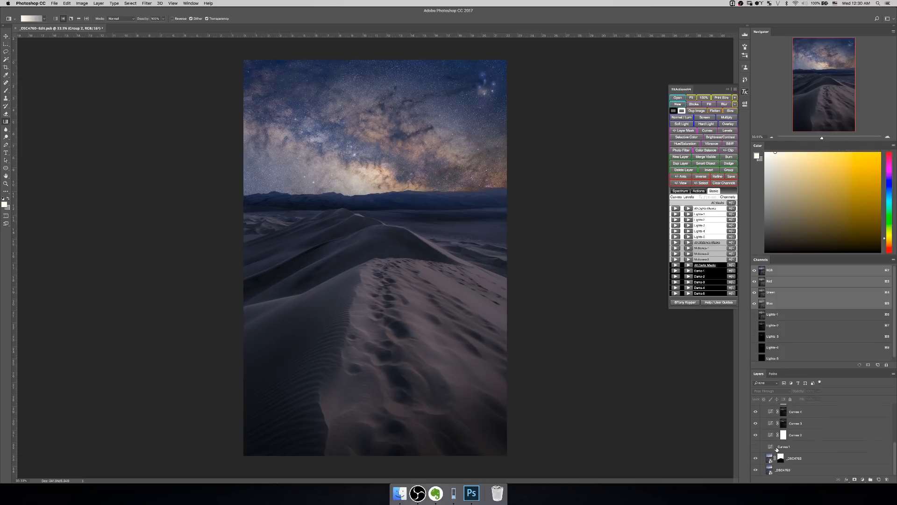
scroll(776, 449, "up", 3)
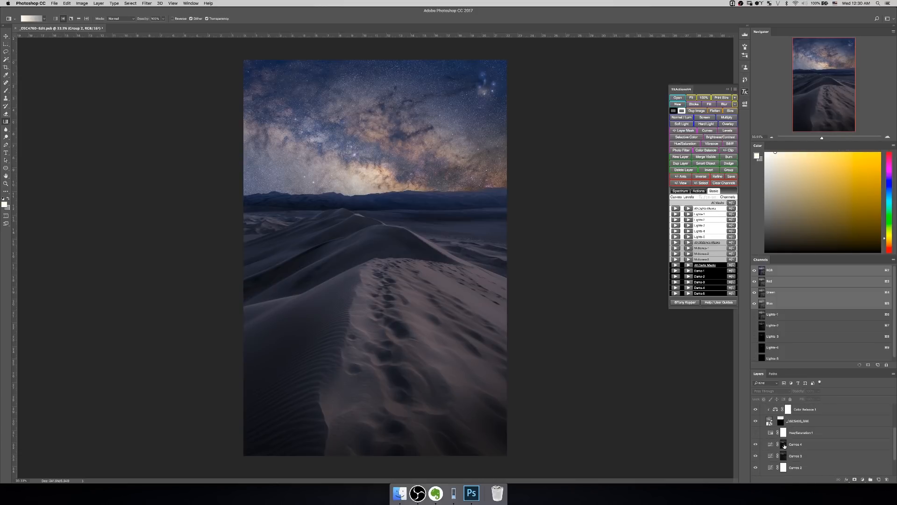
left_click(781, 422, "super")
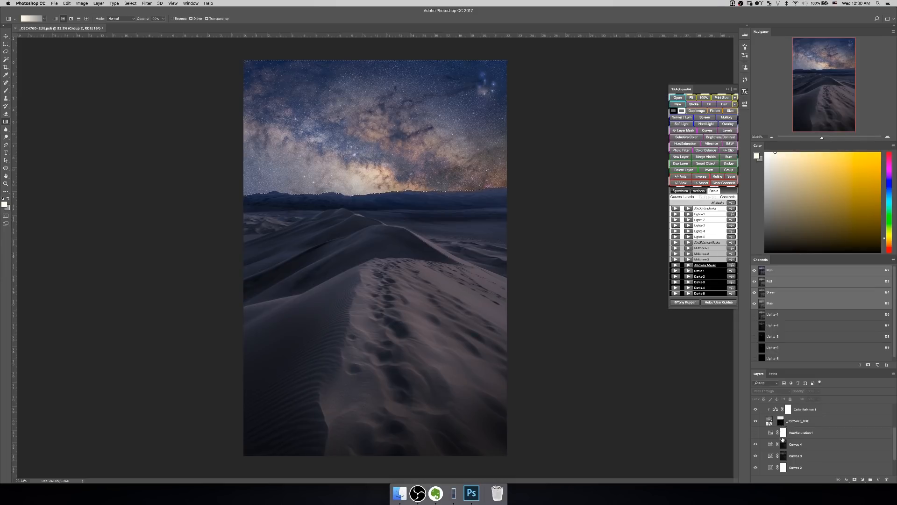
Step: Apply the sky selection as Group 2's layer mask and inspect that mask in grayscale
scroll(783, 434, "up", 3)
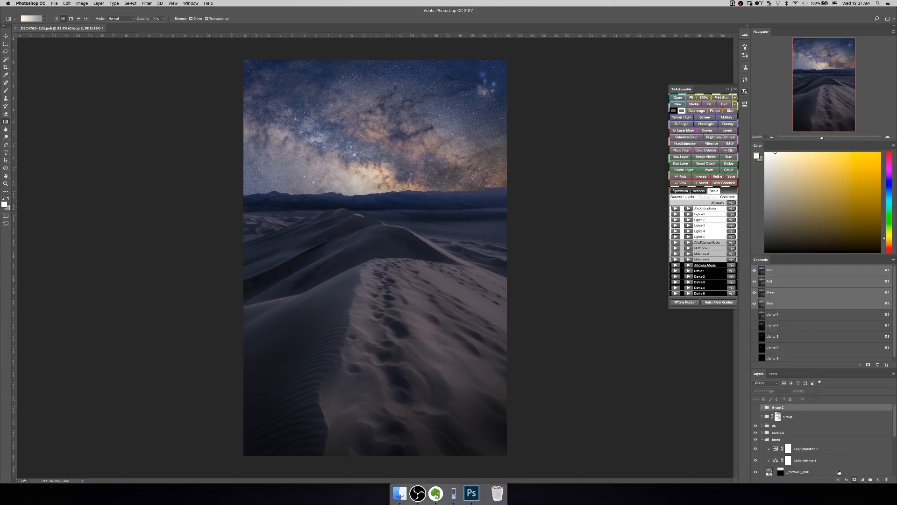
left_click(855, 479)
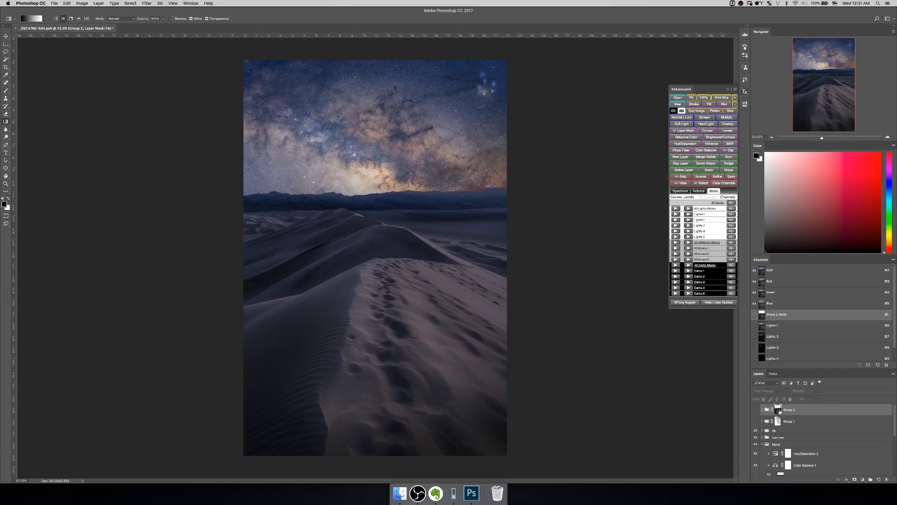
left_click(779, 411, "alt")
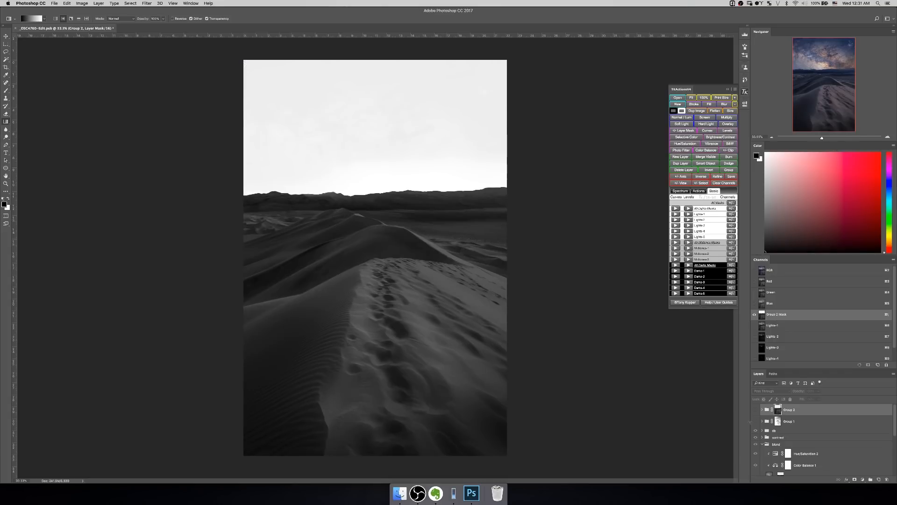
left_click(766, 411)
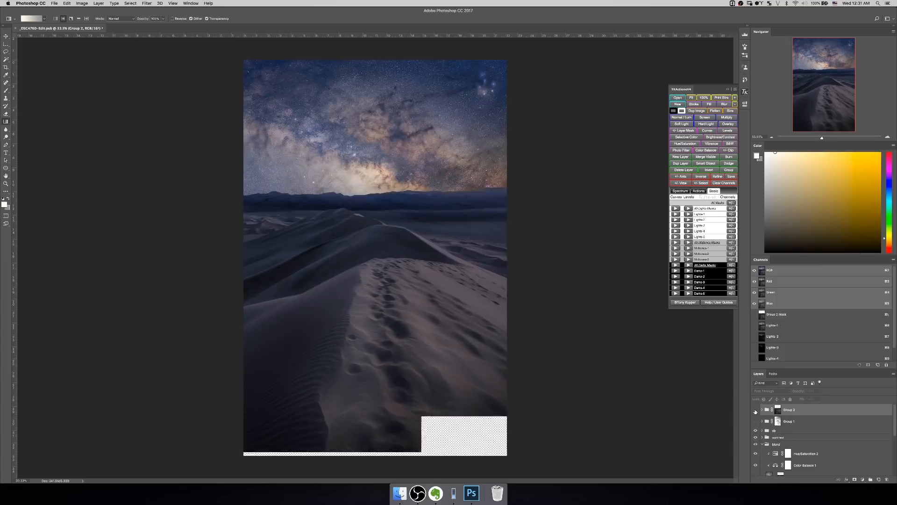
Step: Compare the image with and without the sky-masked Group 2, leaving the group hidden
left_click(755, 409)
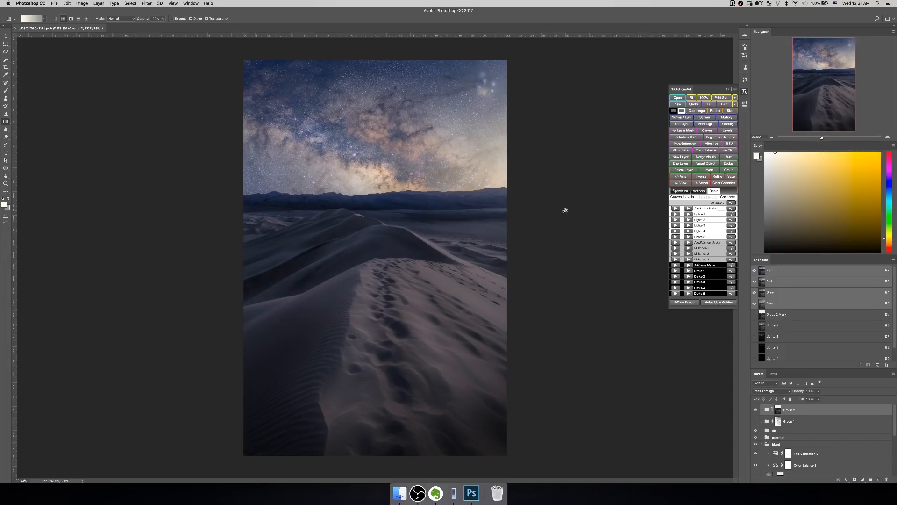
left_click(756, 410)
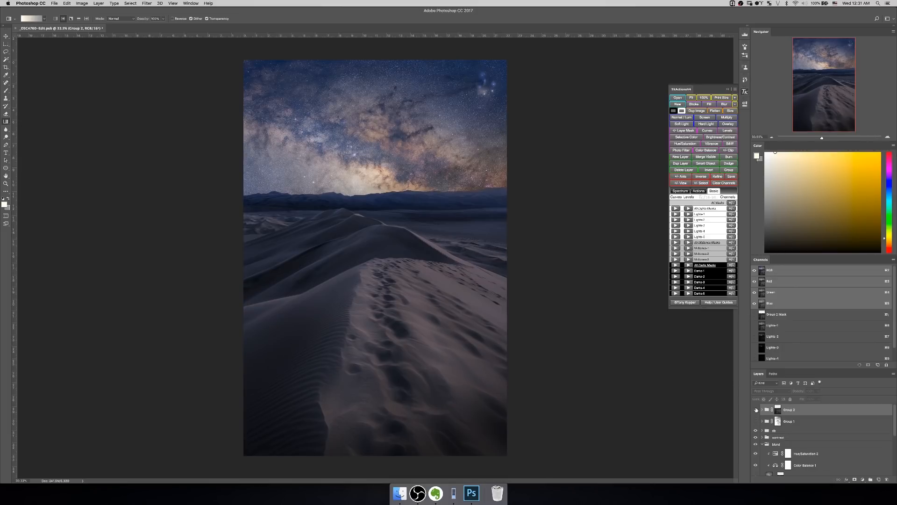
left_click(756, 410)
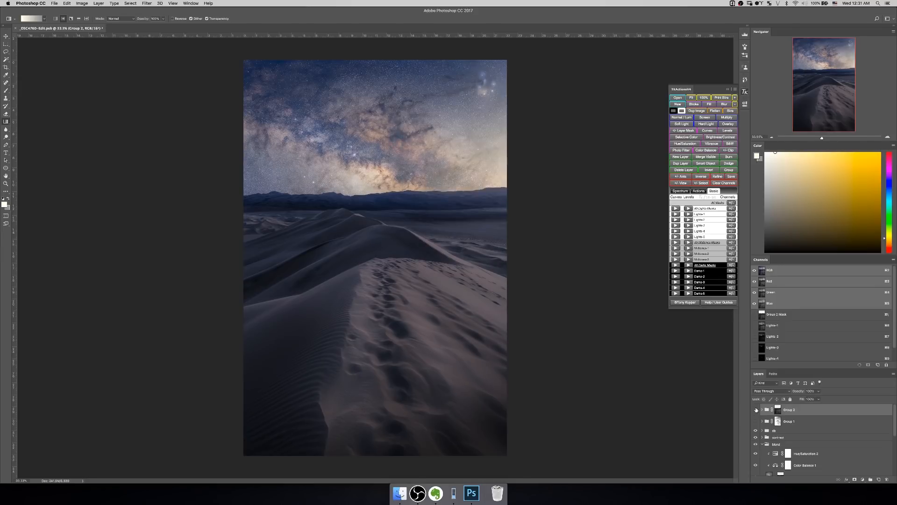
left_click(756, 410)
left_click(756, 410)
left_click(755, 409)
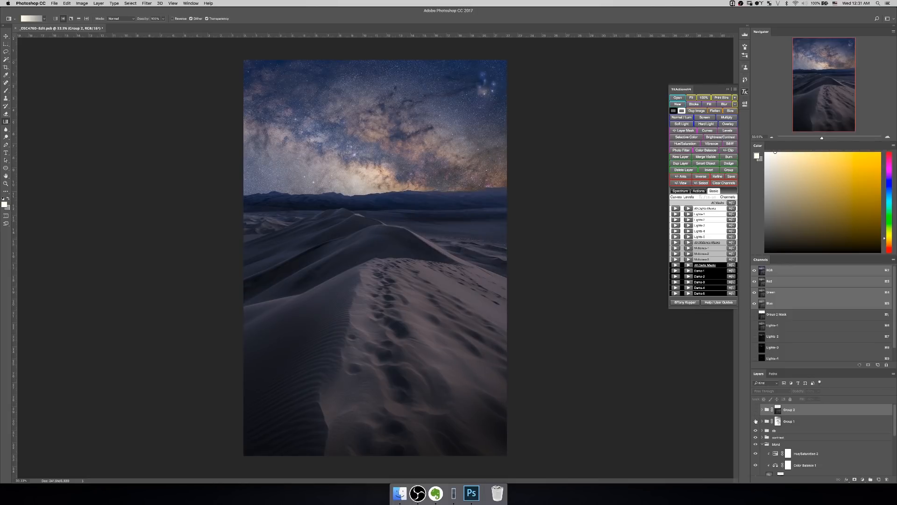
Step: Show Group 1 and examine the layers inside it and its painted layer mask in grayscale
left_click(756, 421)
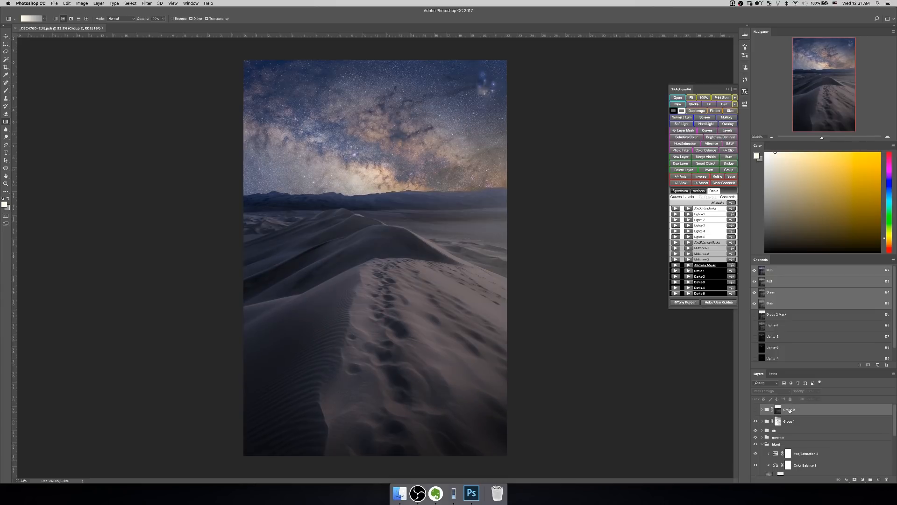
left_click(778, 421)
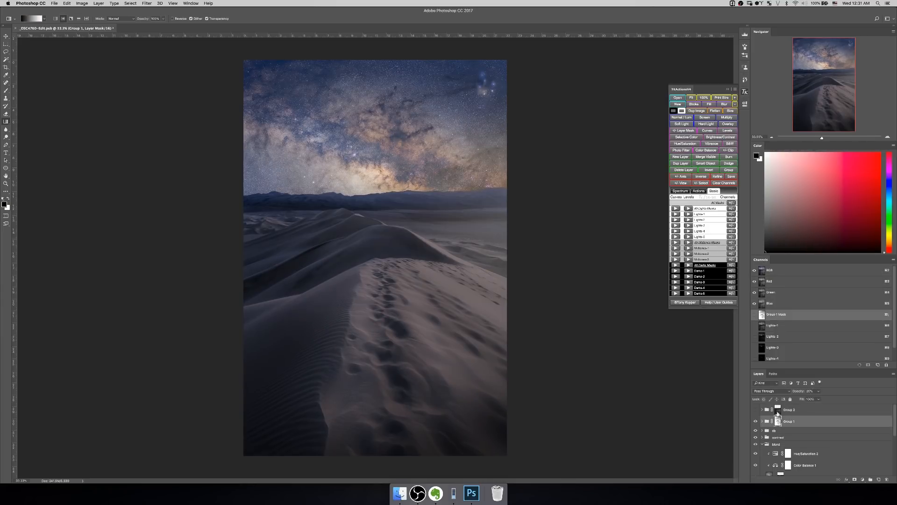
left_click(762, 420)
scroll(786, 444, "down", 3)
scroll(786, 444, "up", 3)
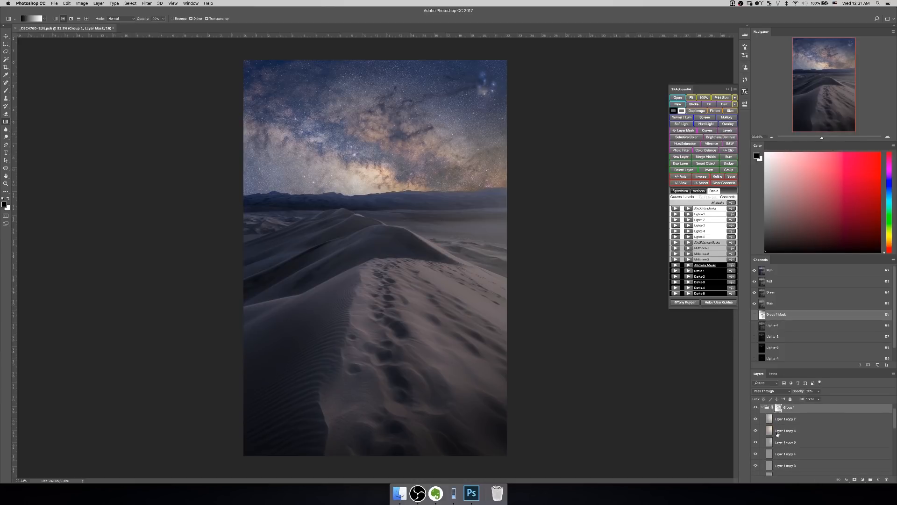
left_click(763, 407)
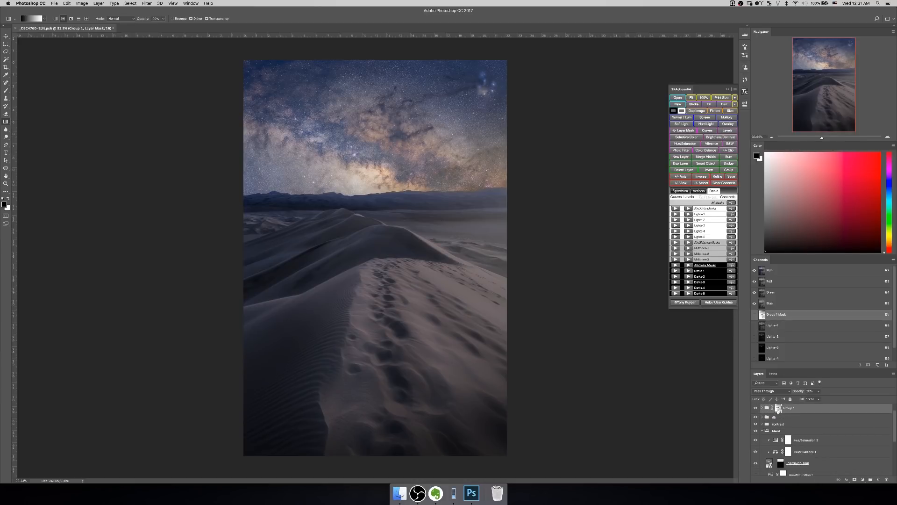
left_click(778, 409, "alt")
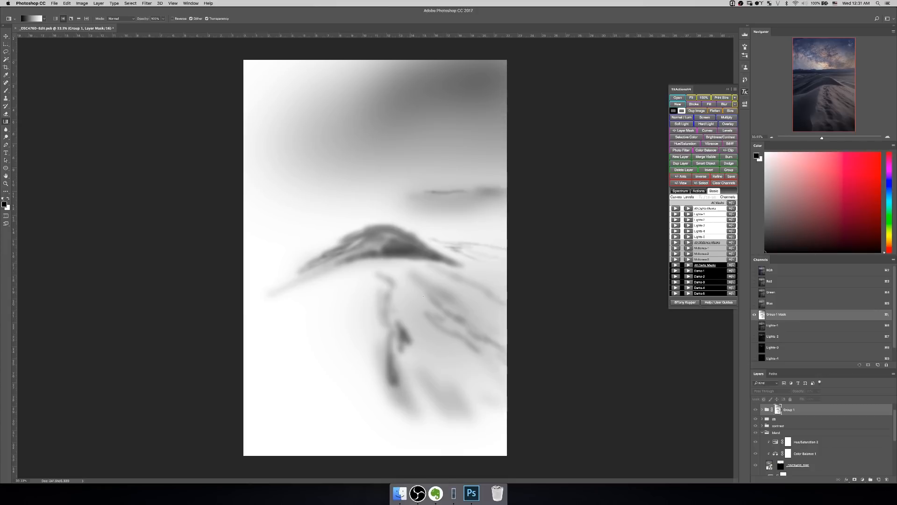
left_click(767, 409)
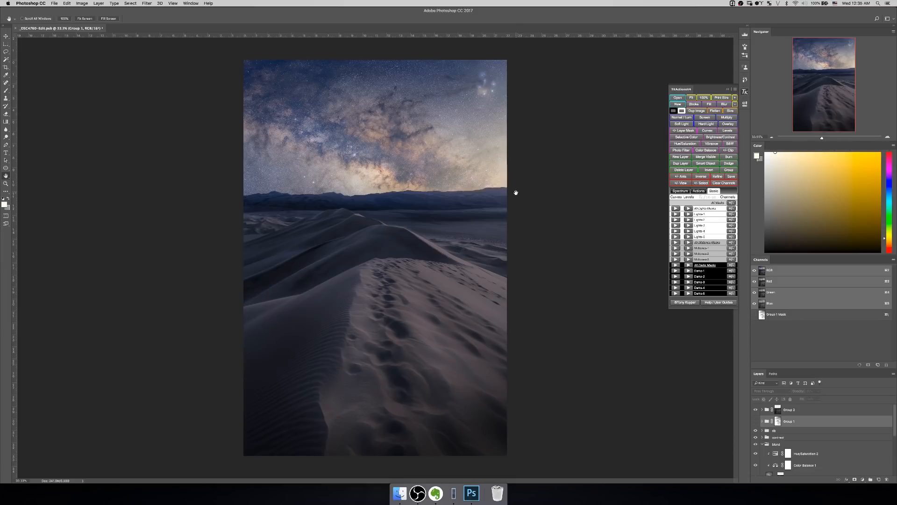
Step: Stamp the visible image onto a new top layer and warp it to lower the horizon slightly at the image's right edge
left_click(815, 411)
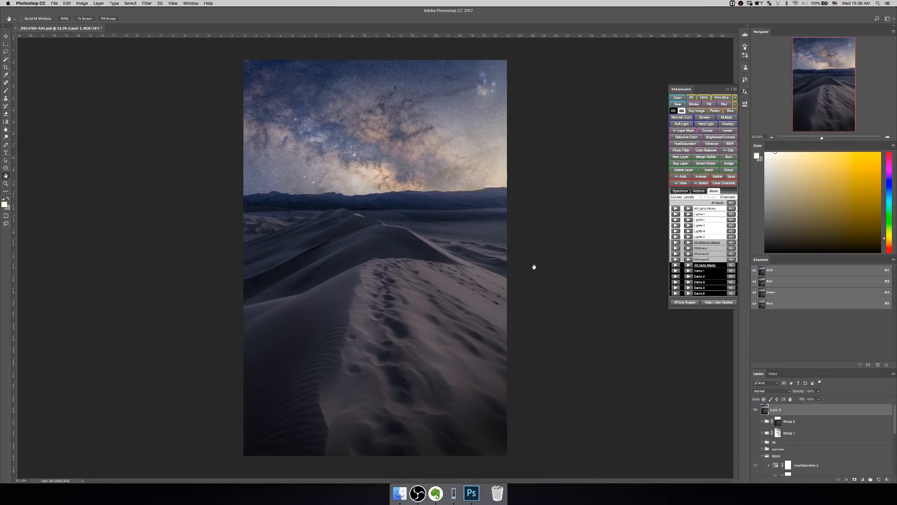
key("super+t")
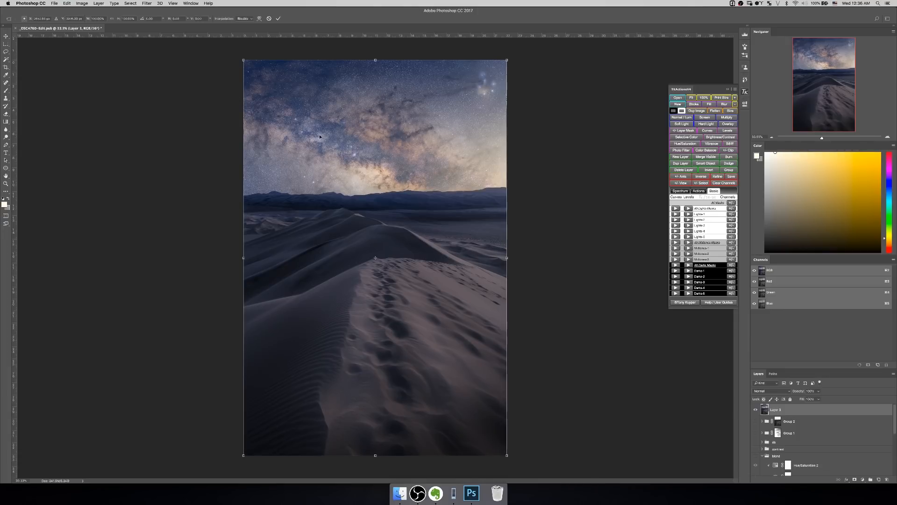
left_click(259, 19)
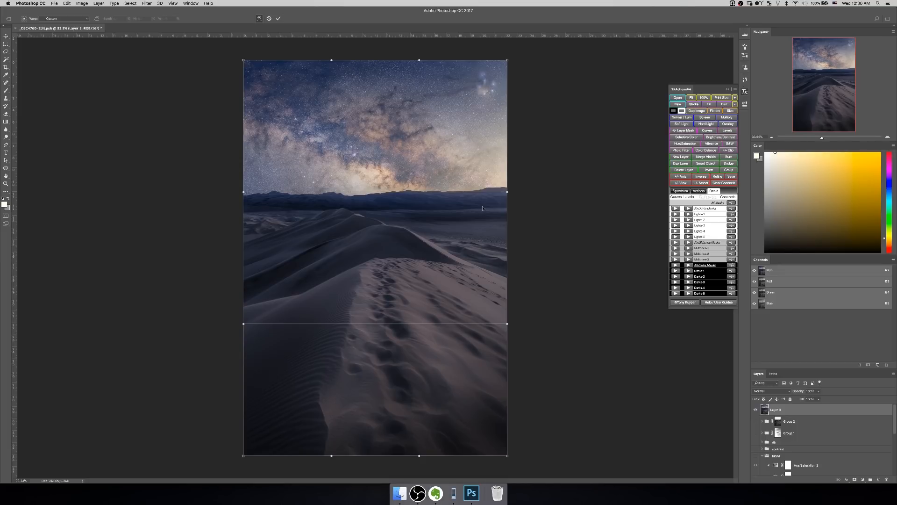
left_click_drag(494, 213, 495, 214)
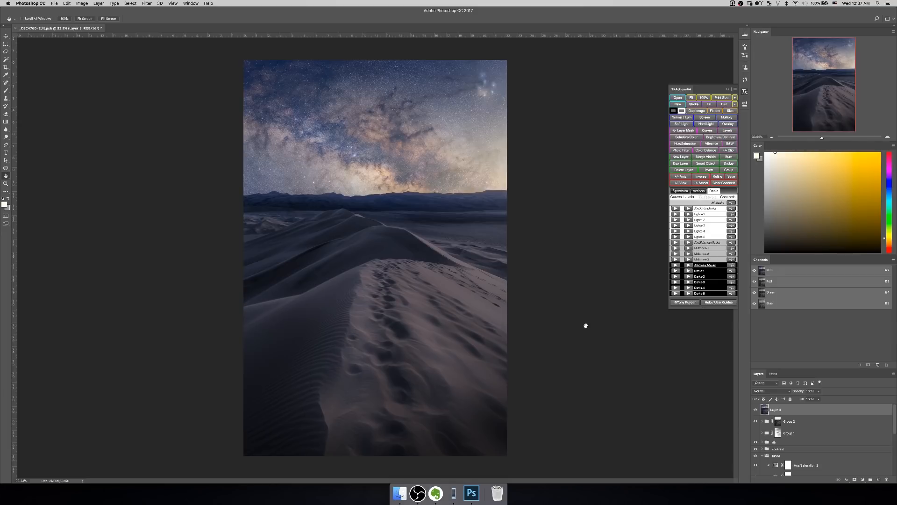
Step: Compare the horizon before and after the warp by repeatedly hiding and showing the warped layer
left_click(755, 409)
left_click(755, 409)
left_click(755, 409)
left_click(755, 409)
left_click(756, 409)
left_click(755, 409)
left_click(755, 409)
left_click(756, 409)
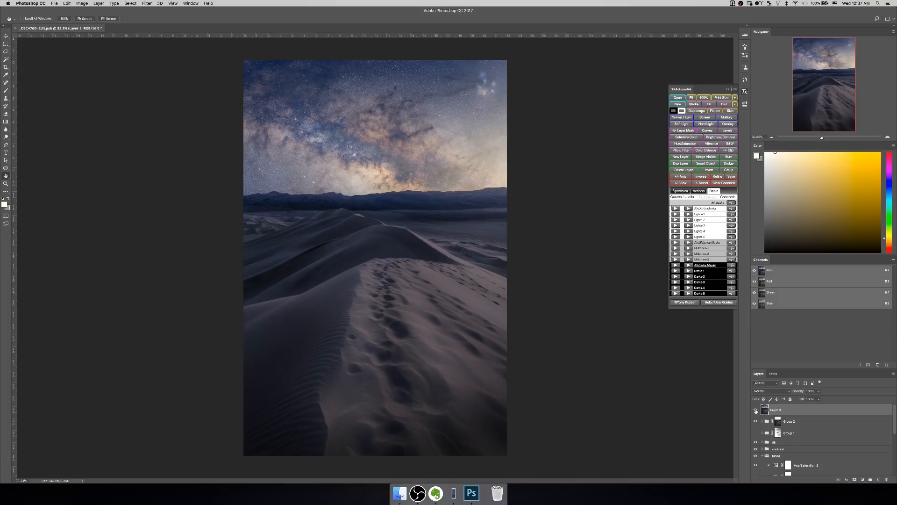